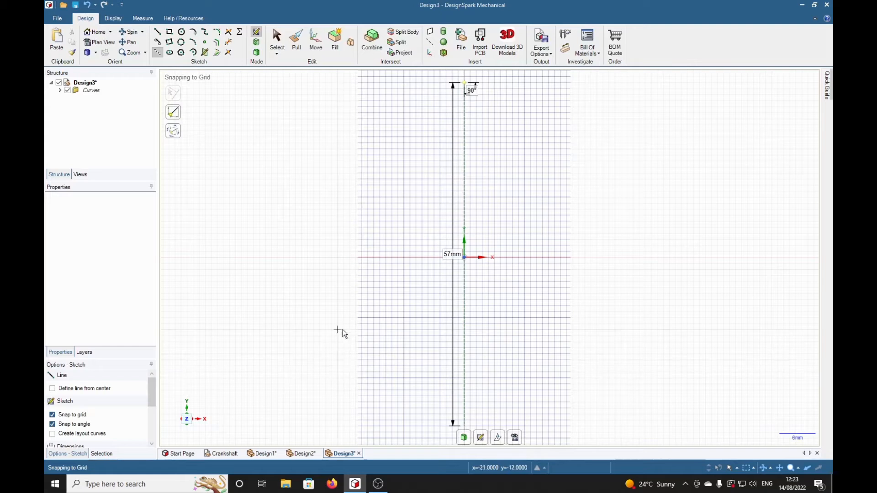
Step: Draw a horizontal construction line about 92 mm long through the origin
click(218, 258)
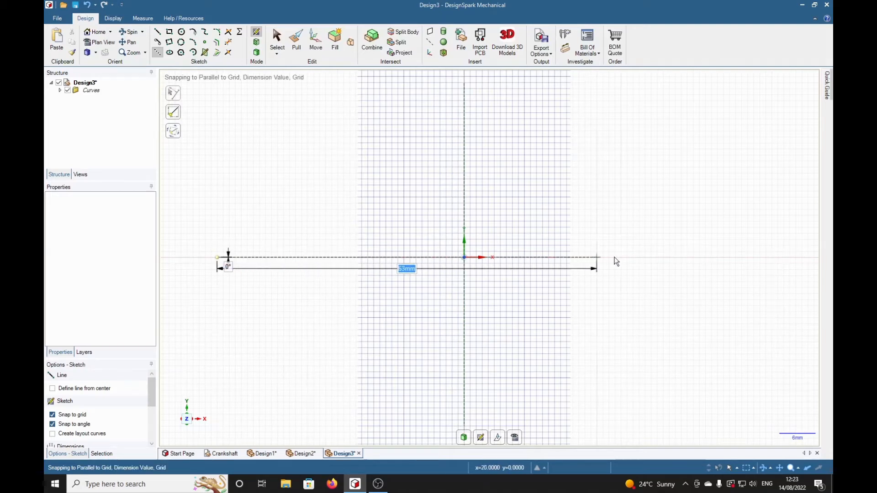
click(772, 256)
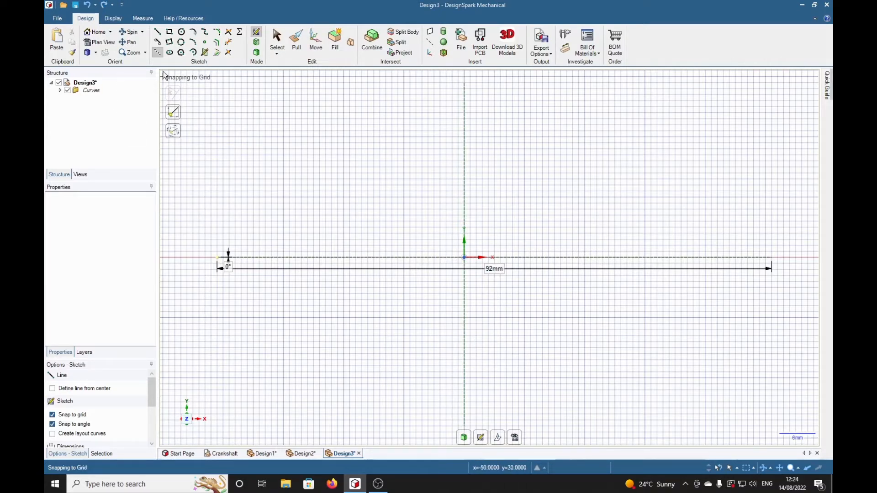
Step: Draw a 60 mm diameter circle centred on the origin
click(182, 31)
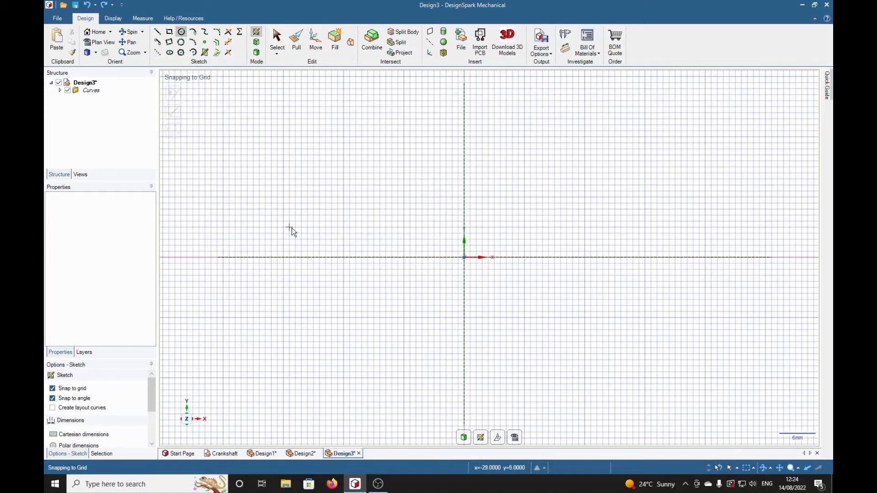
click(464, 258)
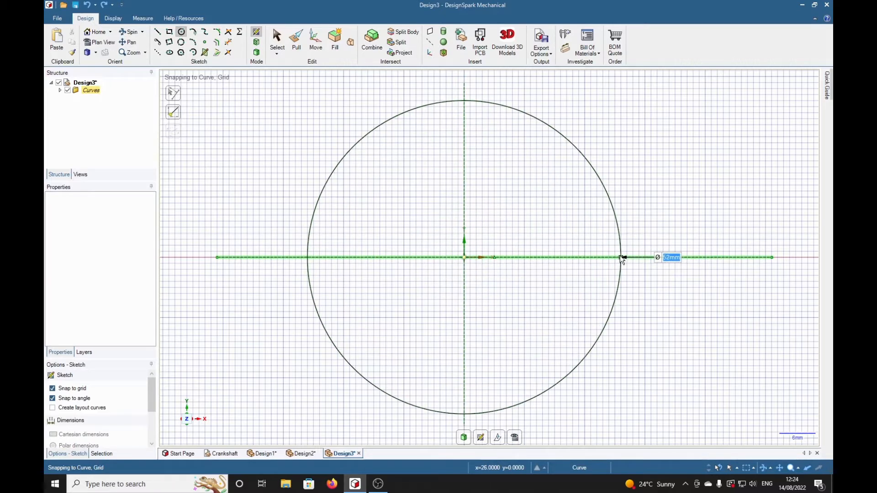
text(60)
key(Return)
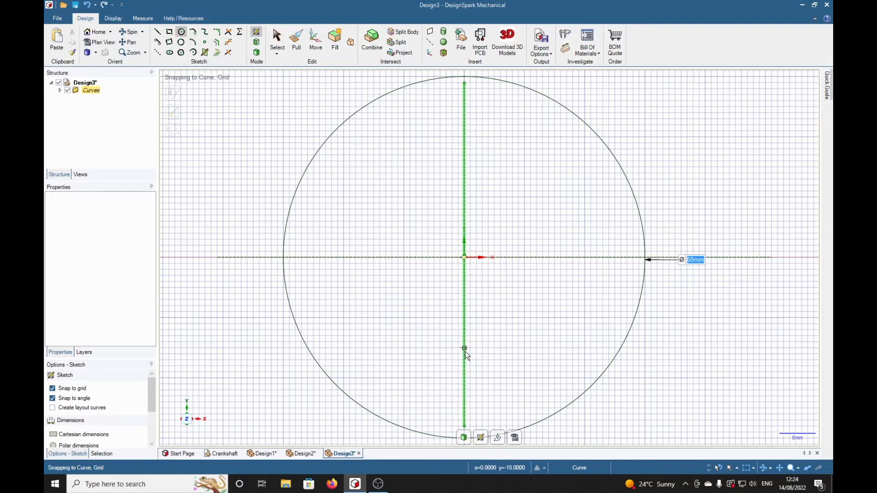
Step: Draw a 24 mm diameter circle centred on the vertical construction line, 25 mm below the origin
click(464, 408)
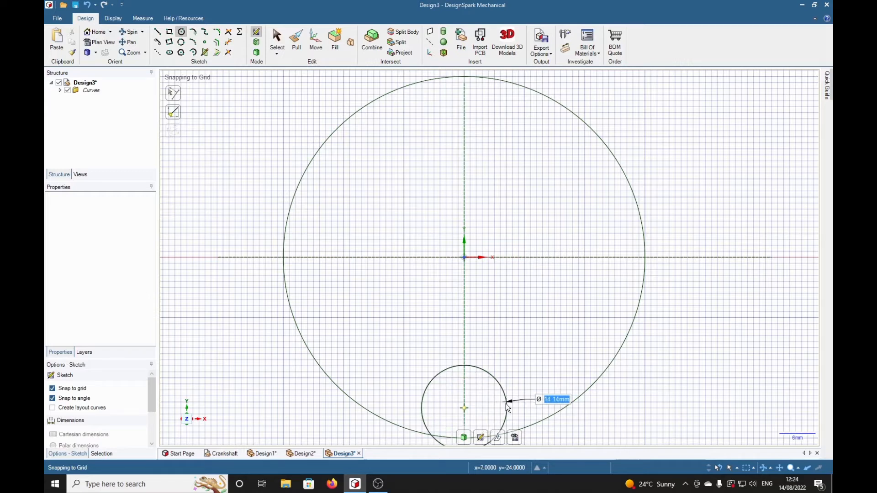
text(24)
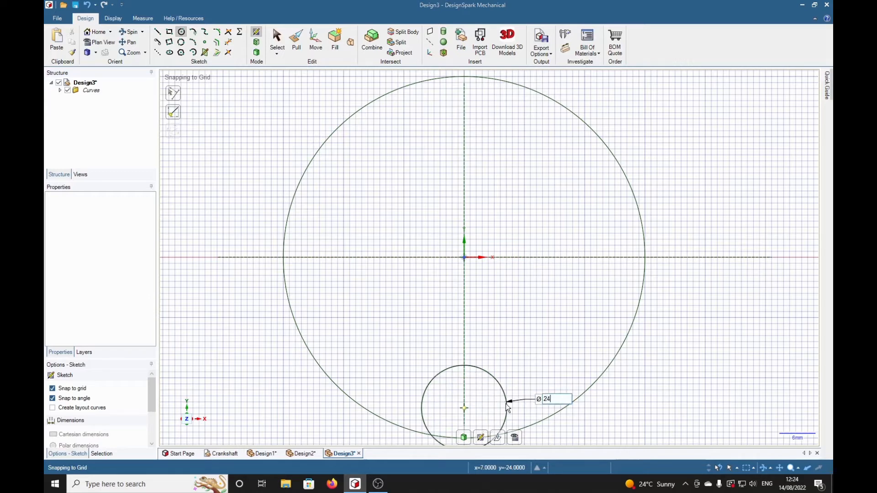
key(Return)
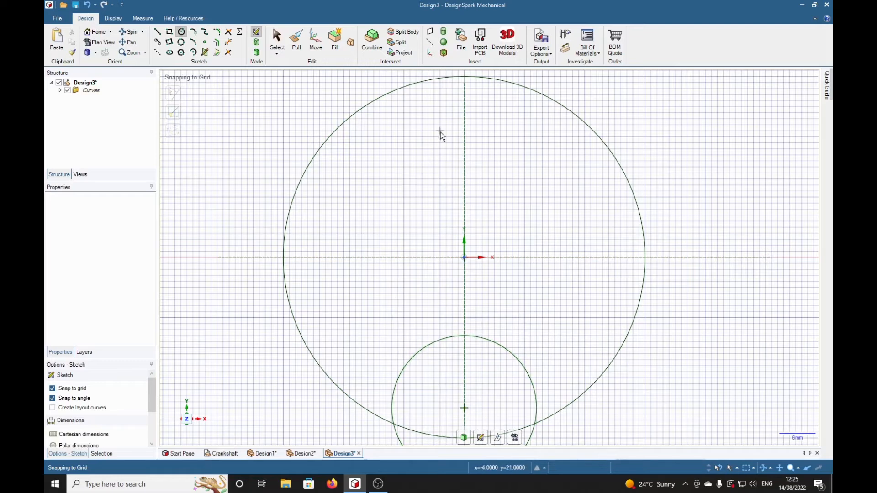
Step: Make the vertical construction line a mirror line and draw a mirrored 16 mm circle centred 20 mm left of and 10 mm below the origin
right_click(464, 123)
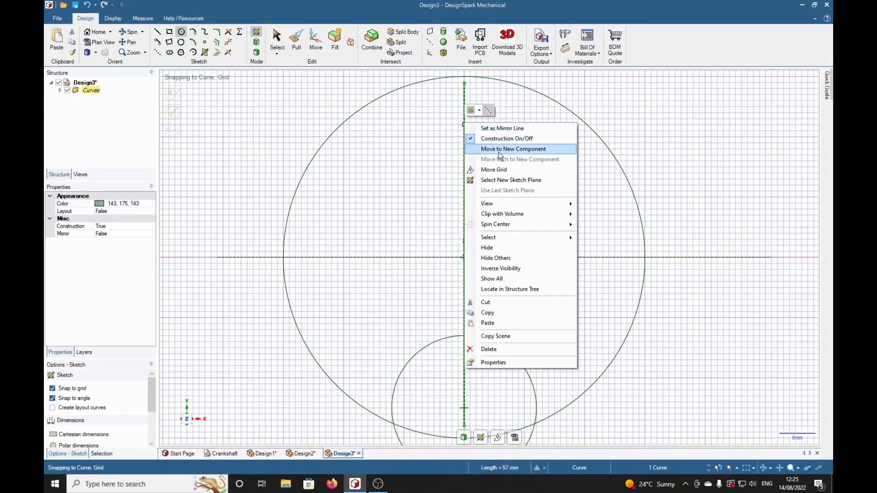
click(498, 127)
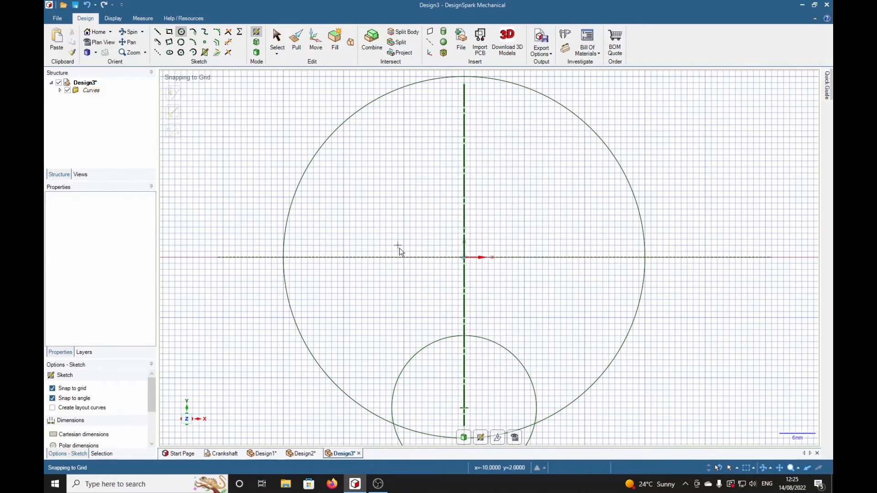
click(343, 318)
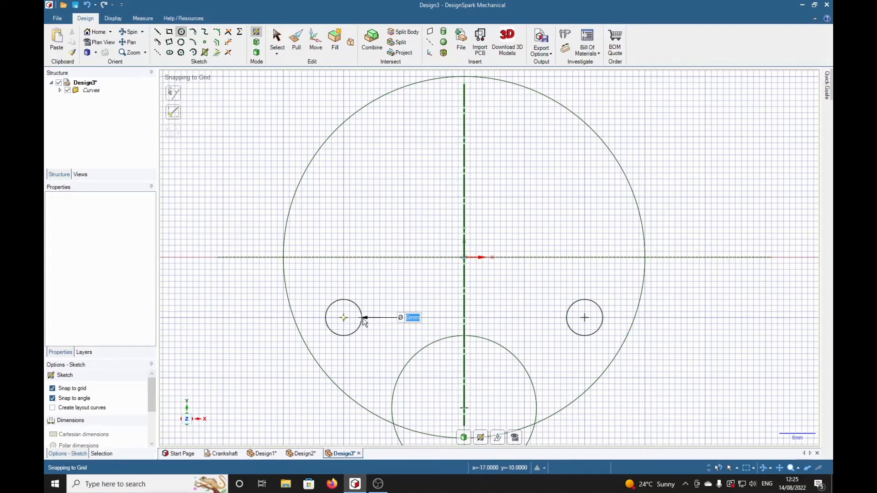
click(390, 317)
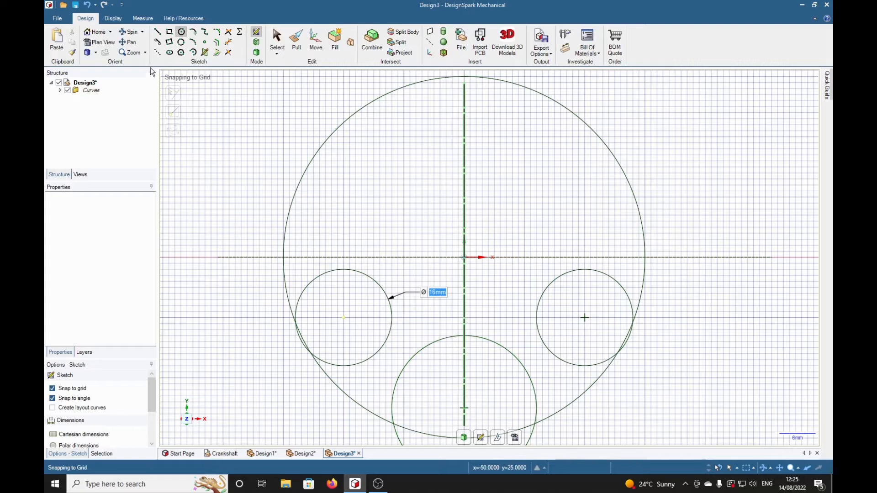
Step: Draw a mirrored 15 mm vertical line joining the left edge of the 24 mm circle to the right edge of the left 16 mm circle
click(159, 33)
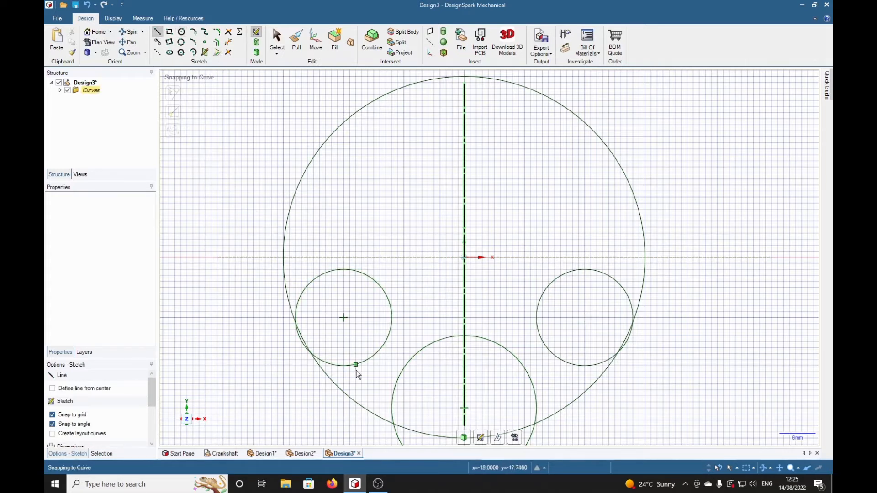
click(392, 408)
click(394, 317)
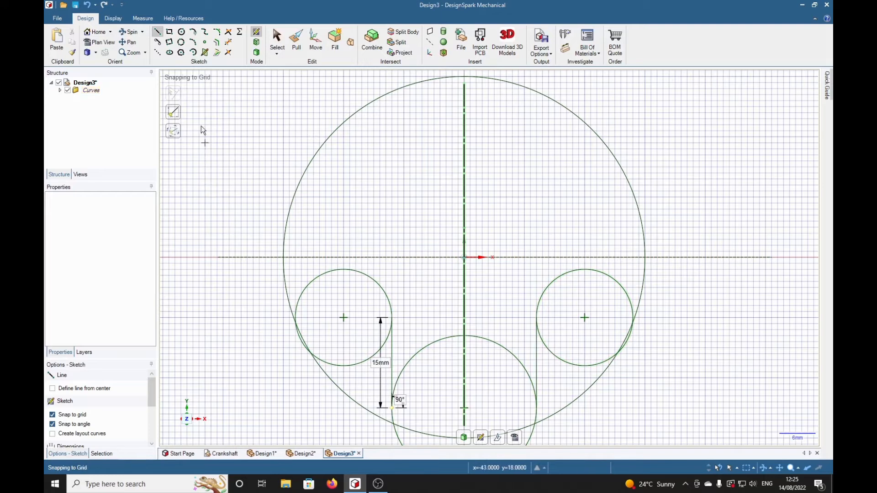
Step: Draw a mirrored tangent line about 20.88 mm long from the left 16 mm circle up and outward past the large circle
click(157, 42)
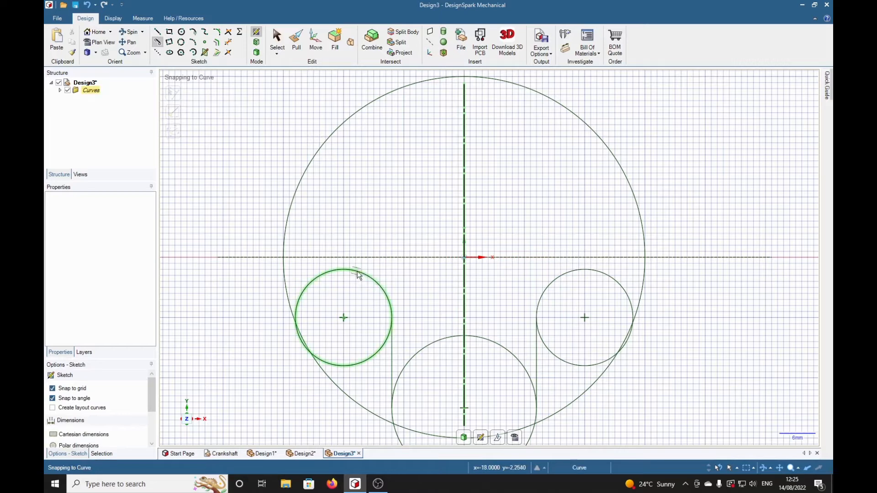
click(379, 288)
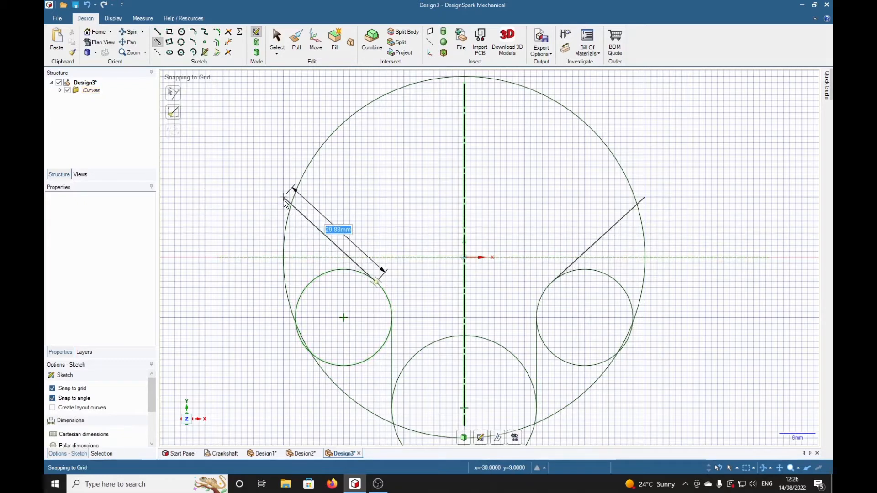
key(Tab)
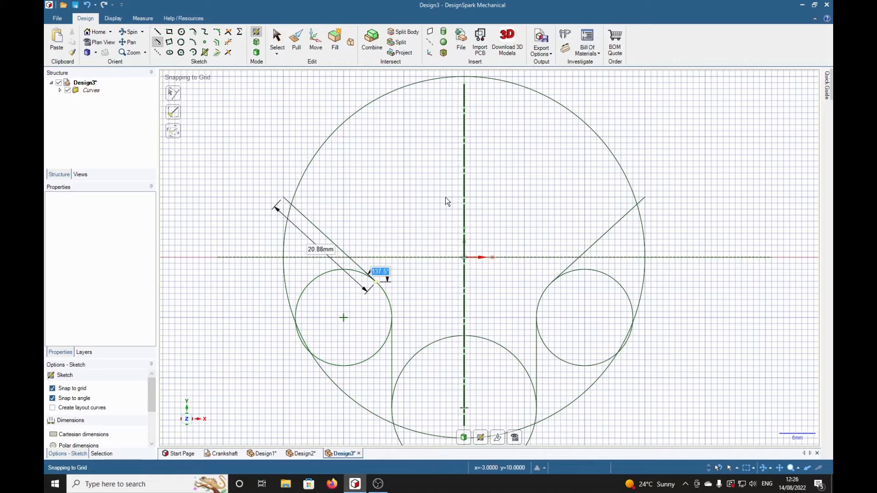
key(Return)
Step: Trim the side circles to their inner connecting arcs and remove the lower arcs of the 60 mm circle
key(t)
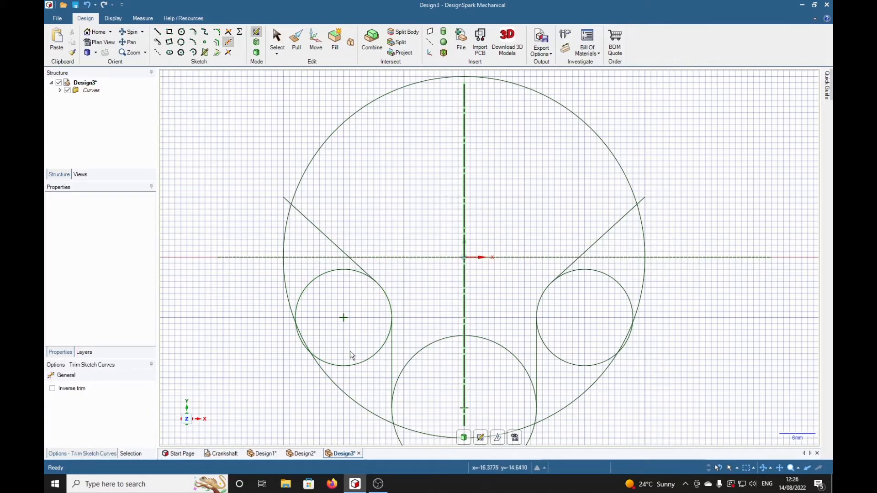
click(366, 362)
click(324, 275)
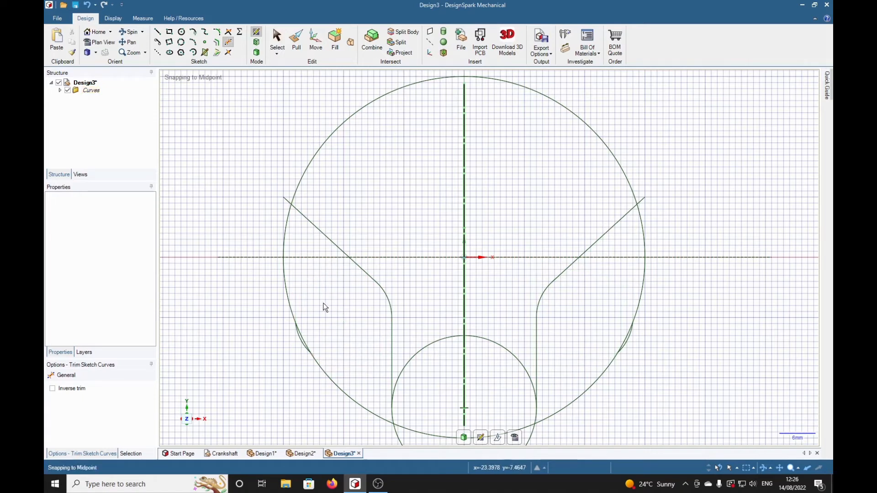
click(303, 347)
click(300, 336)
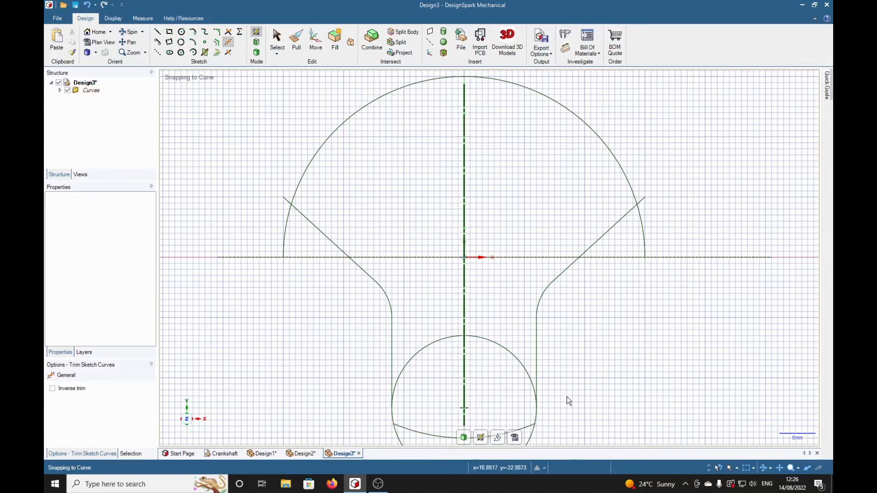
click(456, 437)
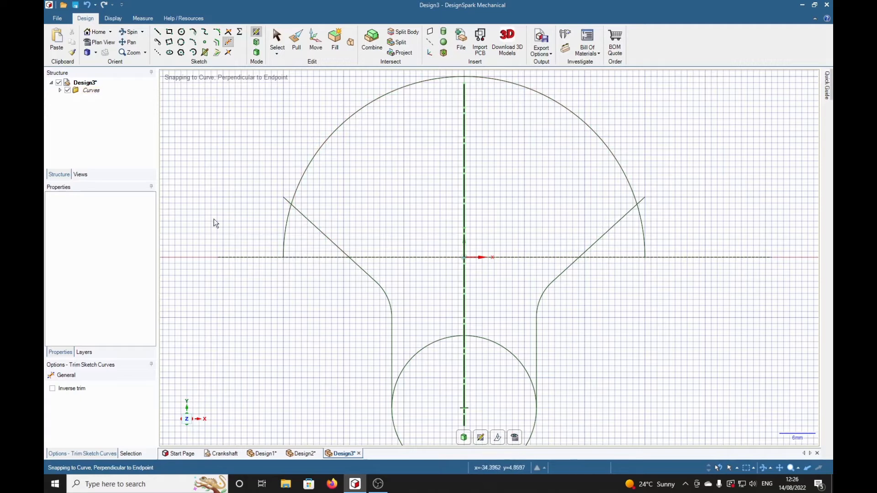
Step: Round the corner between the slanted line and the large arc with a mirrored 10 mm radius
click(217, 32)
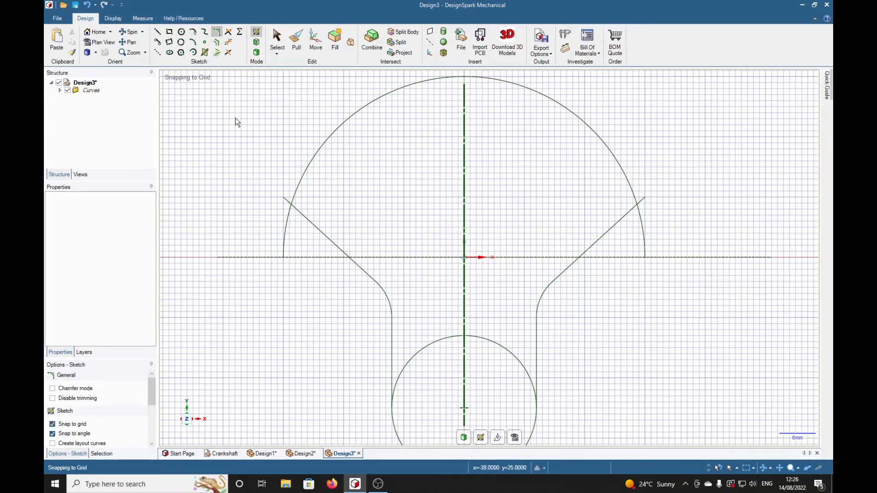
click(316, 227)
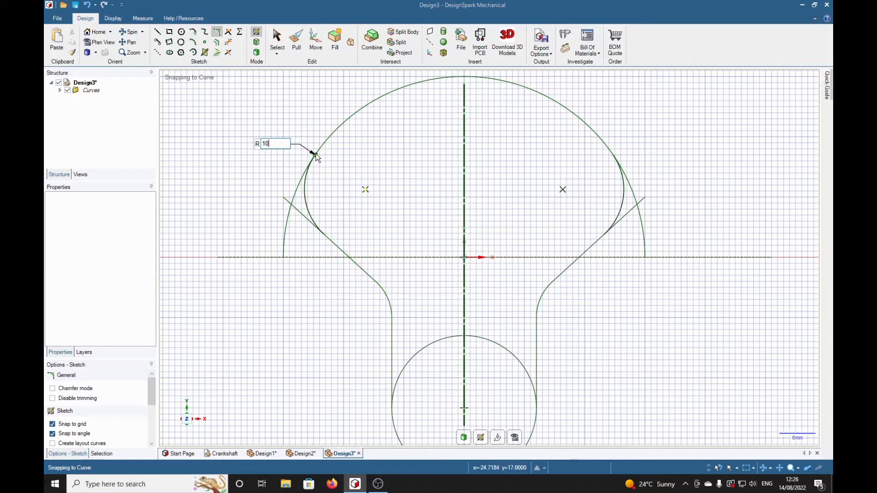
click(314, 155)
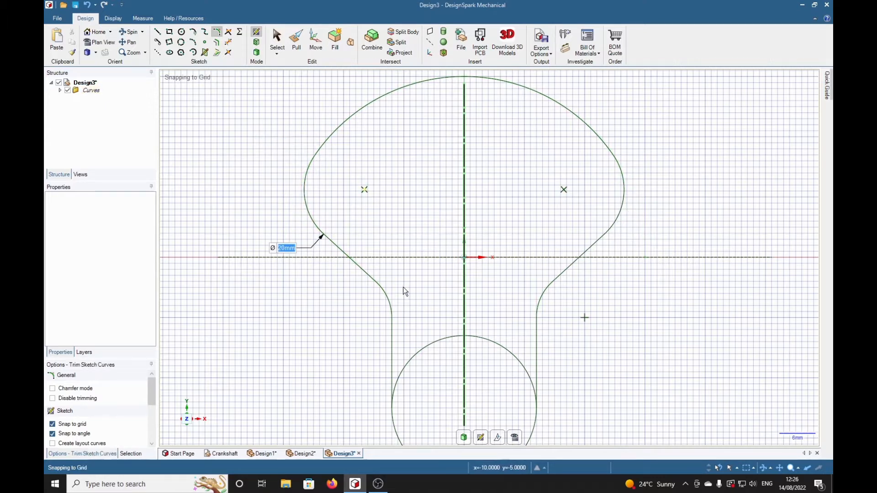
Step: Trim away the upper arc of the 24 mm circle inside the profile
key(t)
click(493, 340)
click(426, 341)
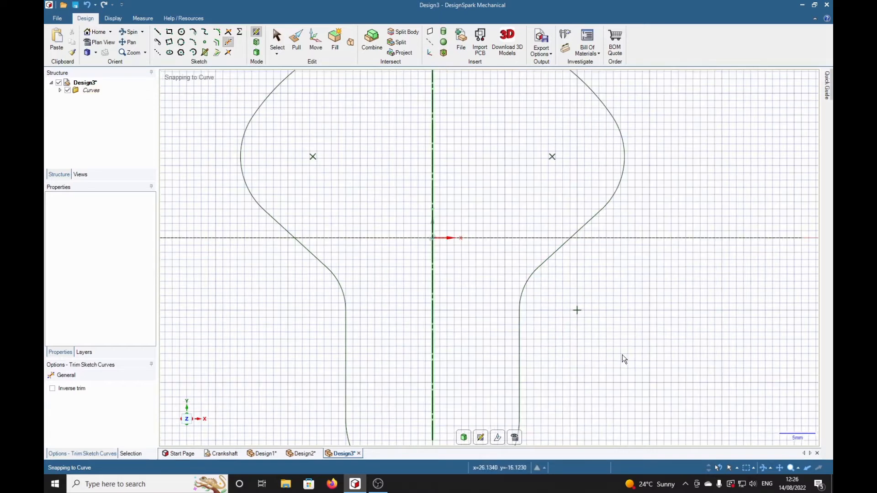
Step: Turn the closed profile into a surface with the Pull tool and select its face
scroll(622, 355, down, 2)
scroll(626, 368, up, 1)
shift+middle_drag(626, 368, 601, 352)
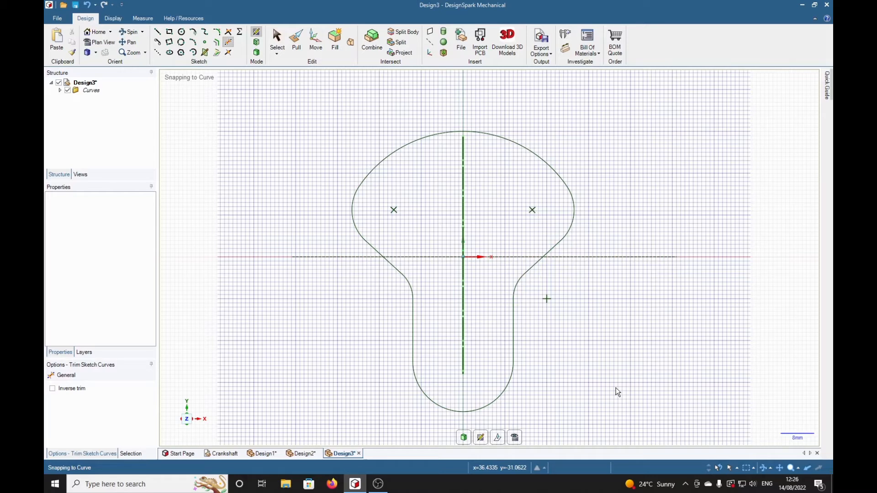
key(p)
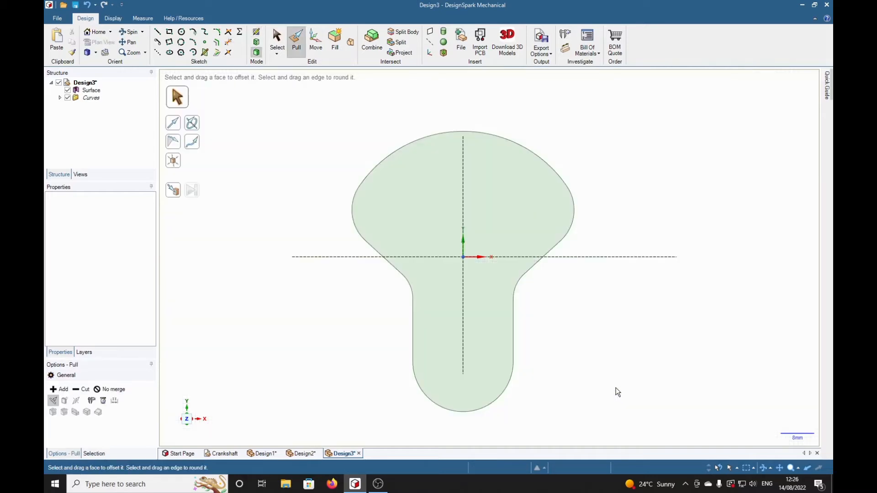
middle_drag(650, 369, 581, 380)
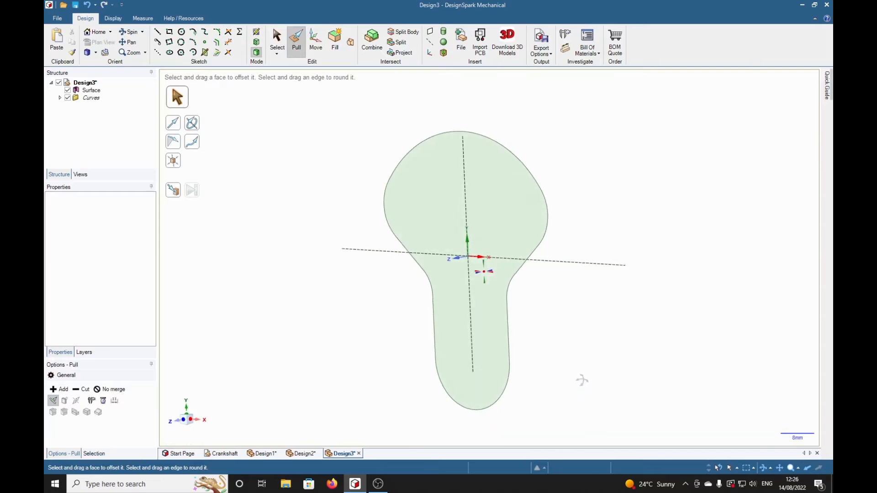
click(502, 296)
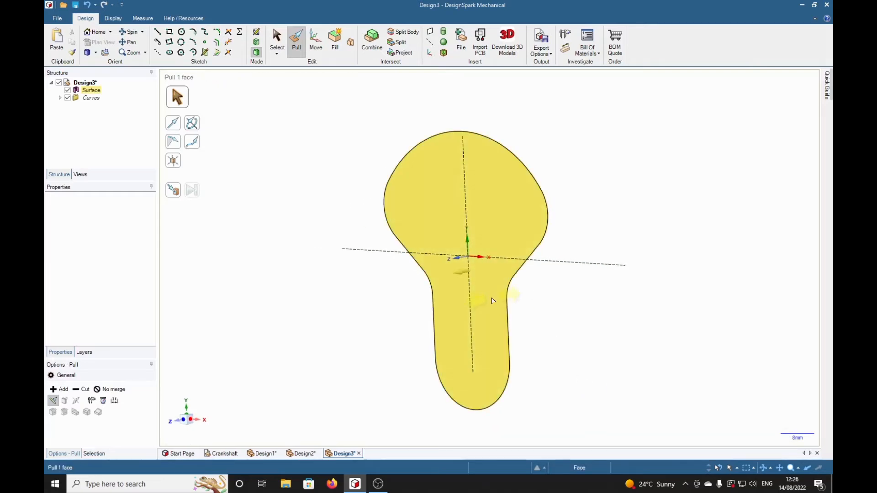
click(493, 300)
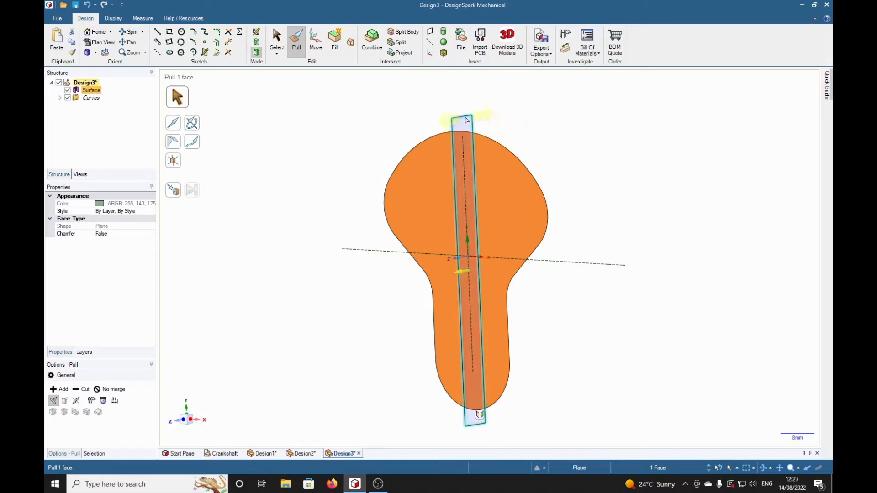
Step: Delete the leftover sketch curves from the design structure
mouse_move(544, 133)
middle_down()
mouse_move(561, 137)
mouse_move(548, 122)
middle_up()
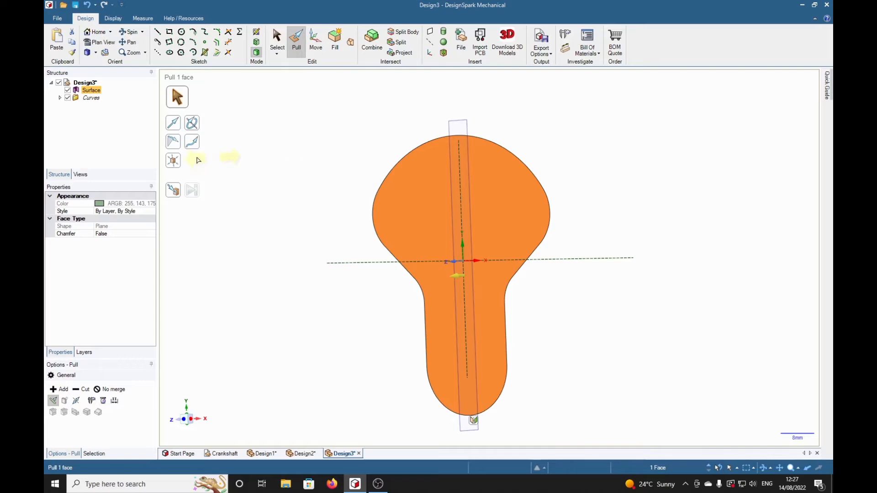
click(89, 97)
key(Delete)
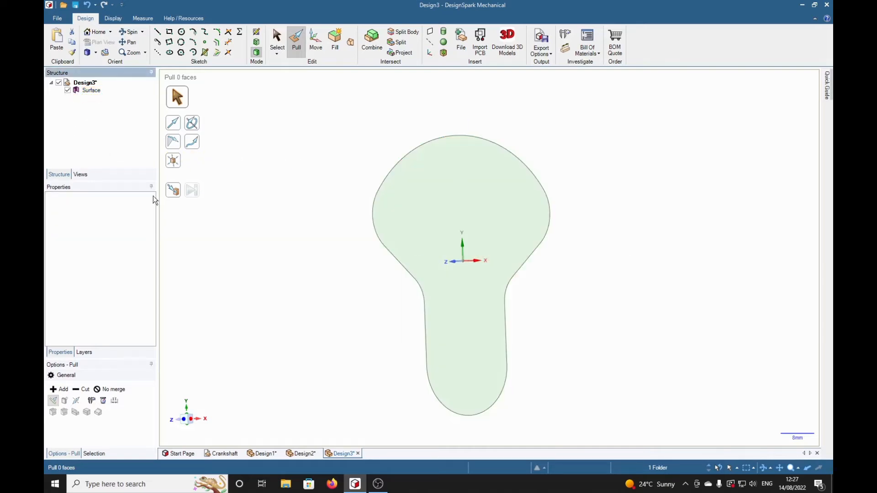
Step: Delete the leftover mirror plane running lengthwise through the middle of the web surface
middle_drag(670, 280, 644, 298)
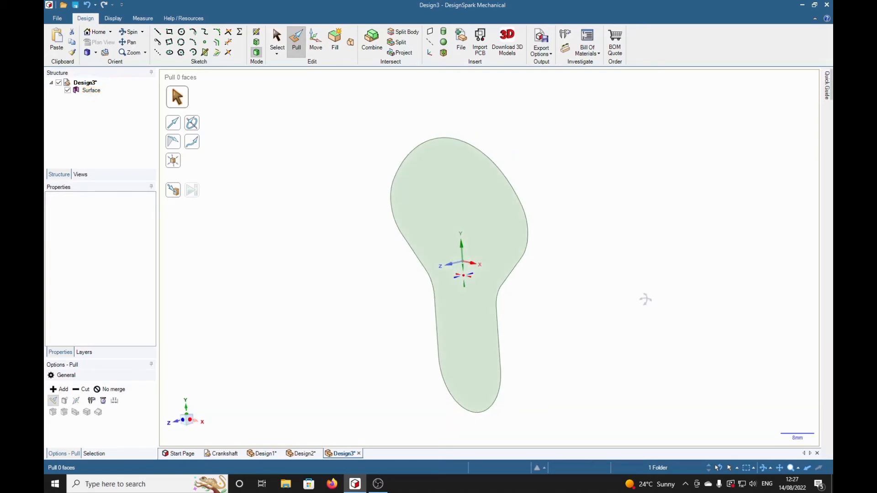
click(487, 211)
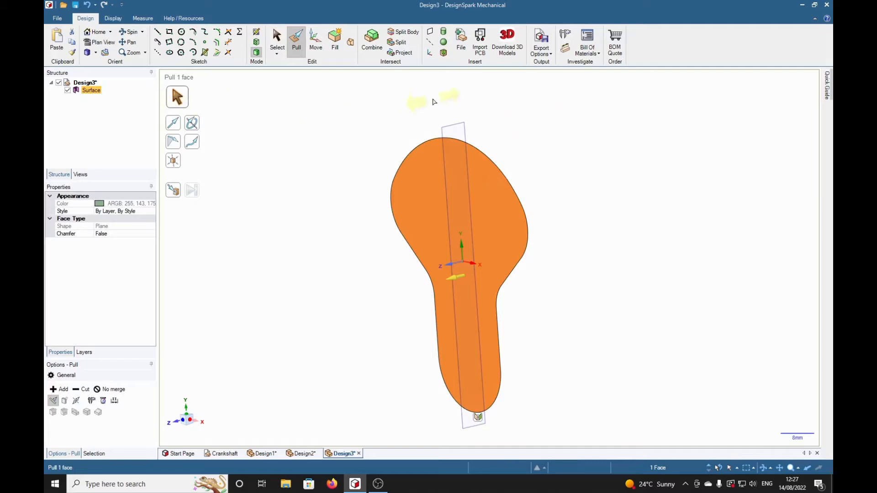
click(461, 125)
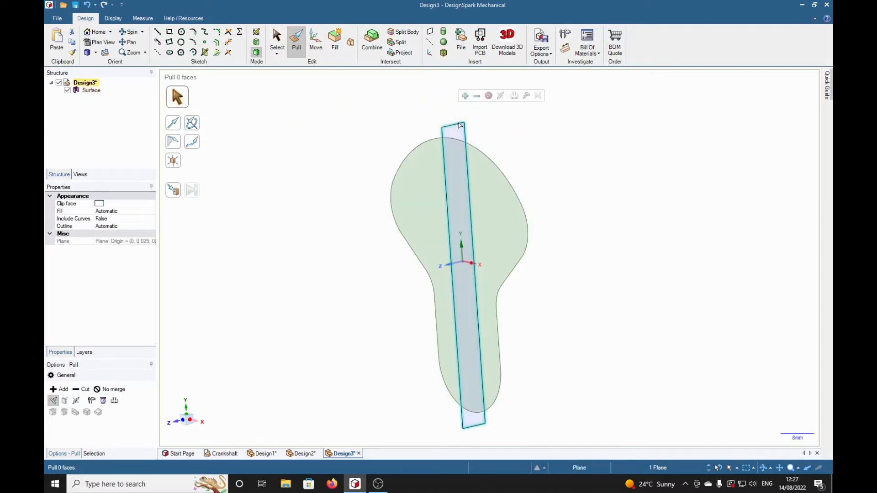
click(596, 132)
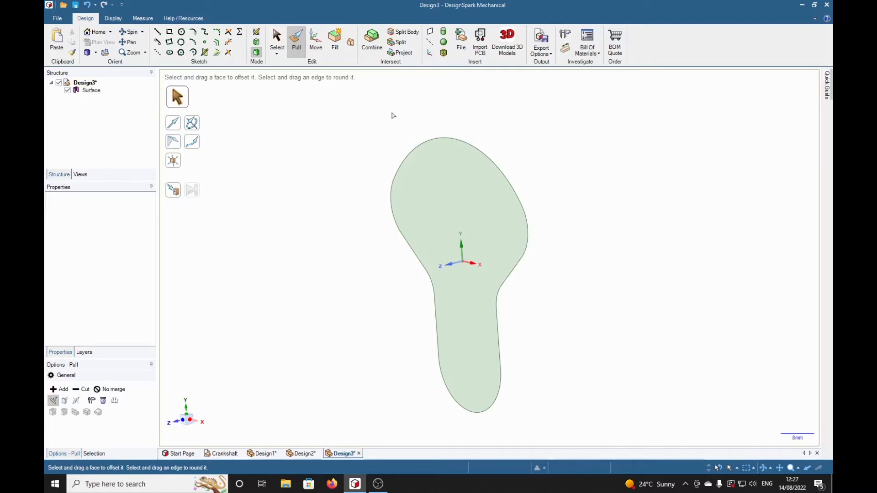
click(466, 147)
click(463, 143)
click(485, 138)
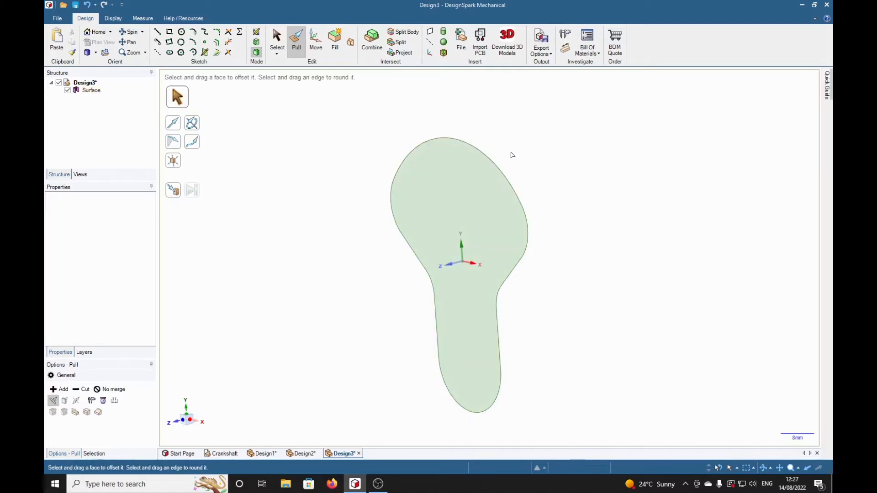
Step: Pull the web surface 12 mm along its normal to turn it into a solid
click(475, 207)
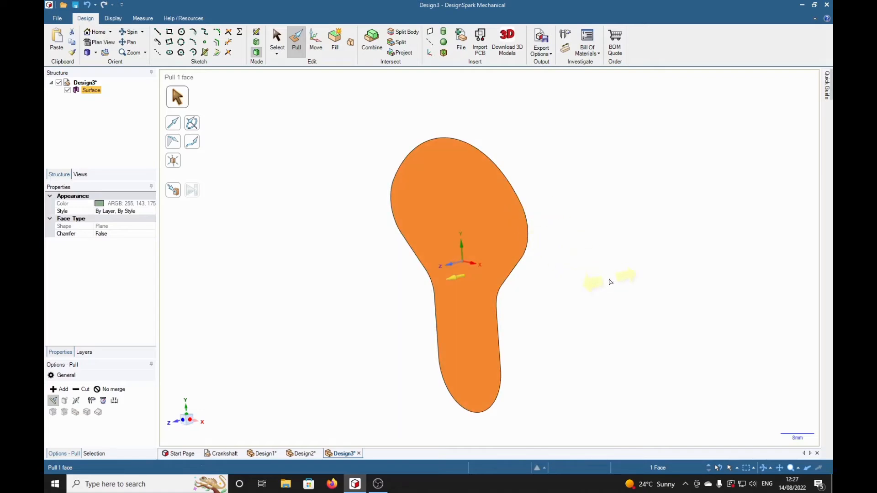
text(12mm)
key(Return)
middle_drag(656, 340, 604, 286)
mouse_move(609, 309)
middle_down()
mouse_move(603, 354)
mouse_move(589, 337)
mouse_move(593, 302)
mouse_move(617, 311)
middle_up()
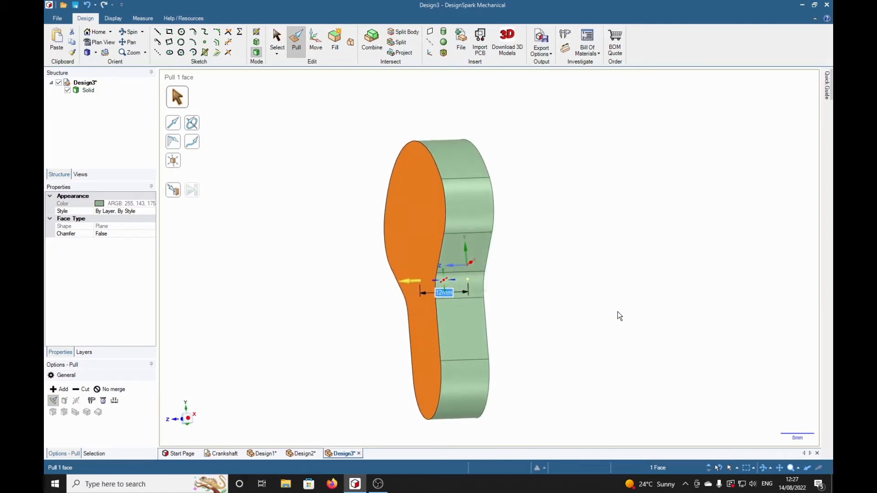
Step: Set the web's pull distance to 10 mm and clear the face selection
text(10)
key(Return)
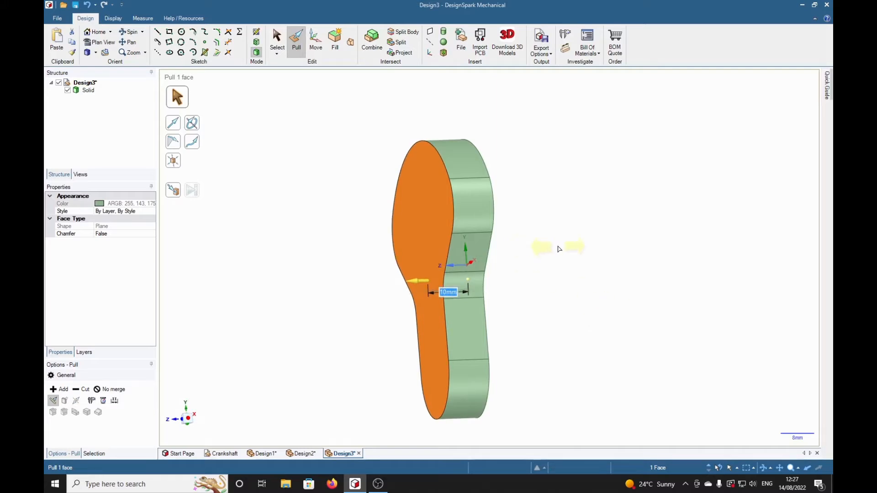
click(640, 261)
middle_drag(640, 261, 597, 245)
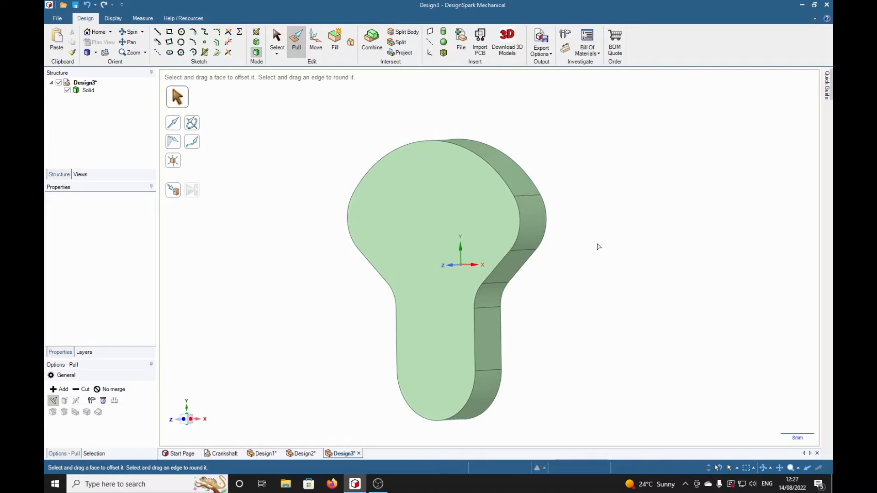
Step: Sketch an 18 mm diameter circle centred on the origin on the web's pulled front face
click(445, 206)
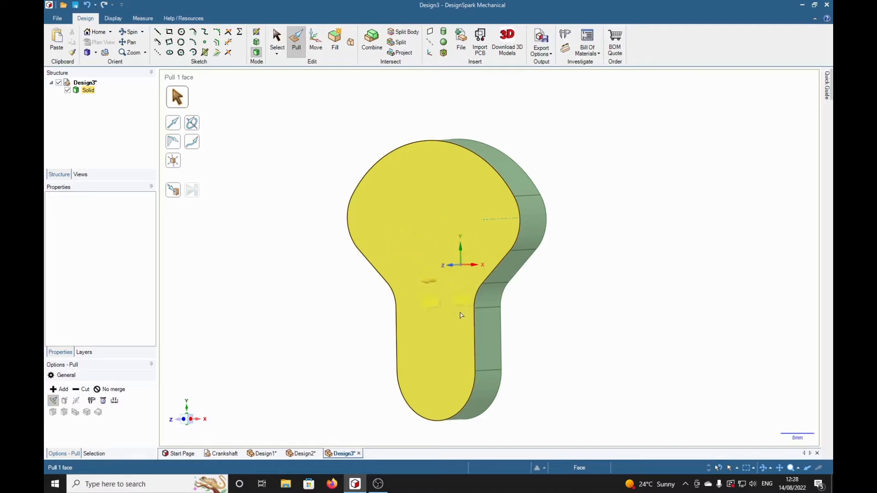
middle_drag(605, 330, 482, 375)
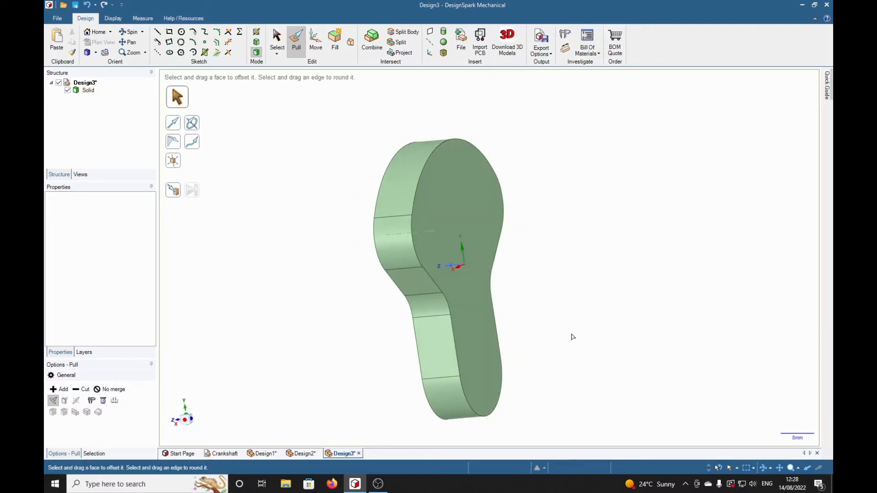
middle_drag(557, 321, 661, 307)
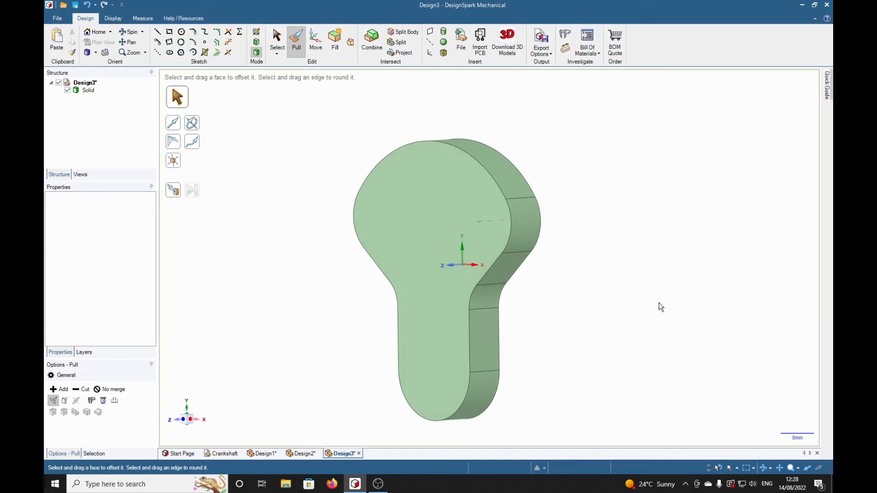
click(277, 40)
click(443, 220)
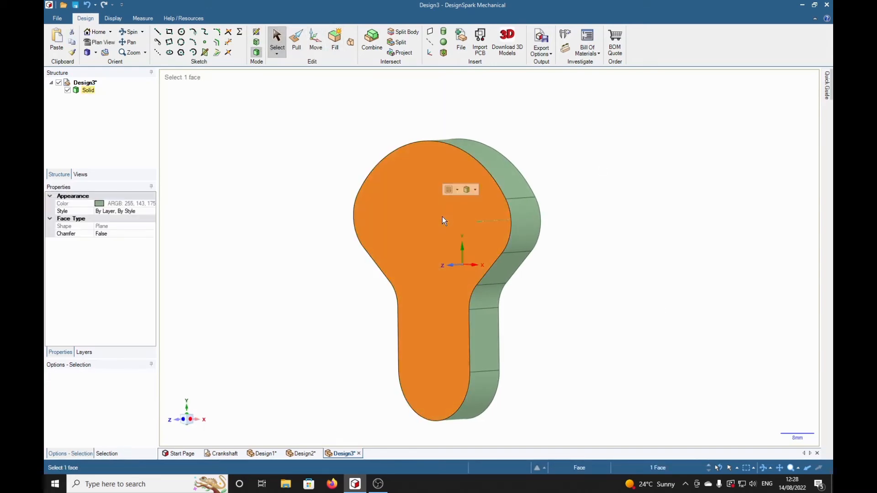
key(v)
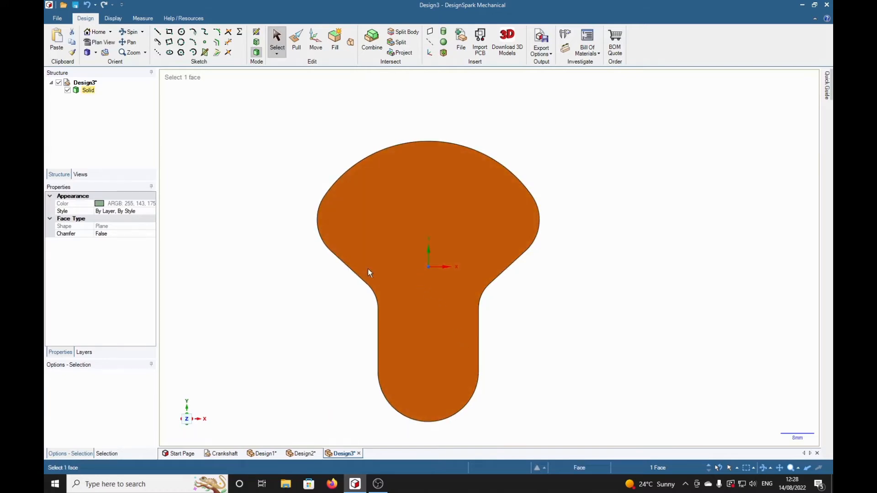
click(181, 32)
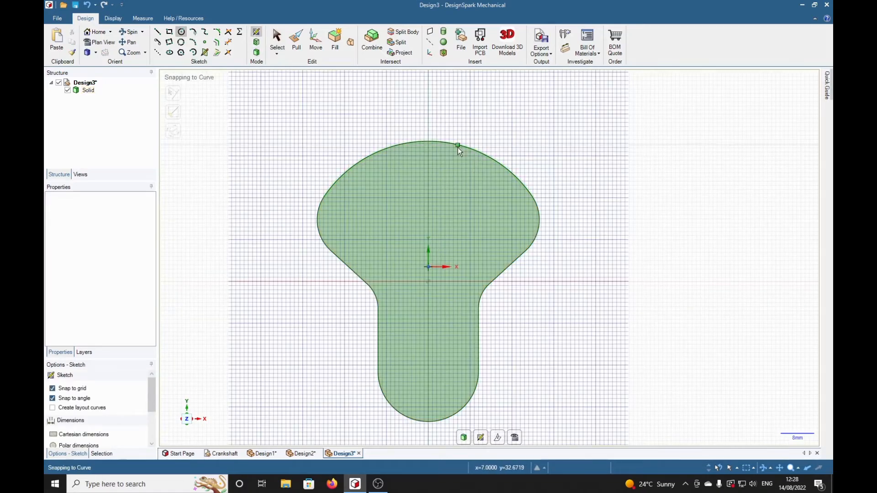
click(428, 267)
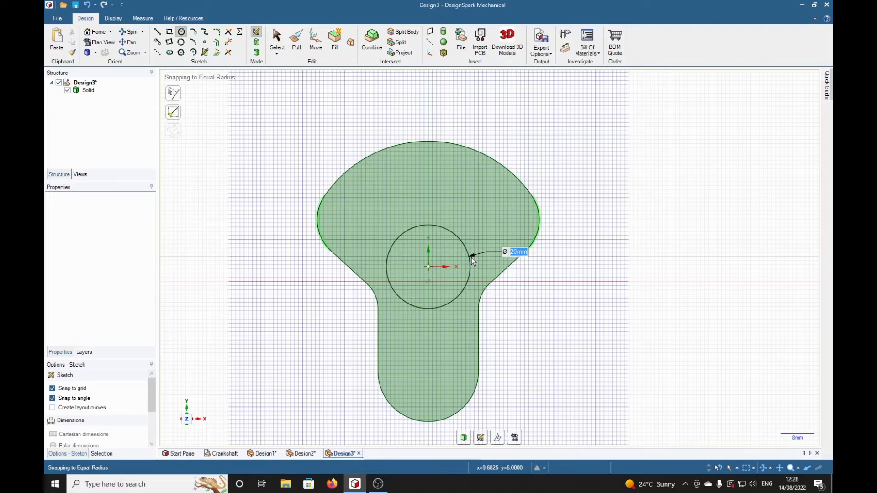
text(18)
key(Return)
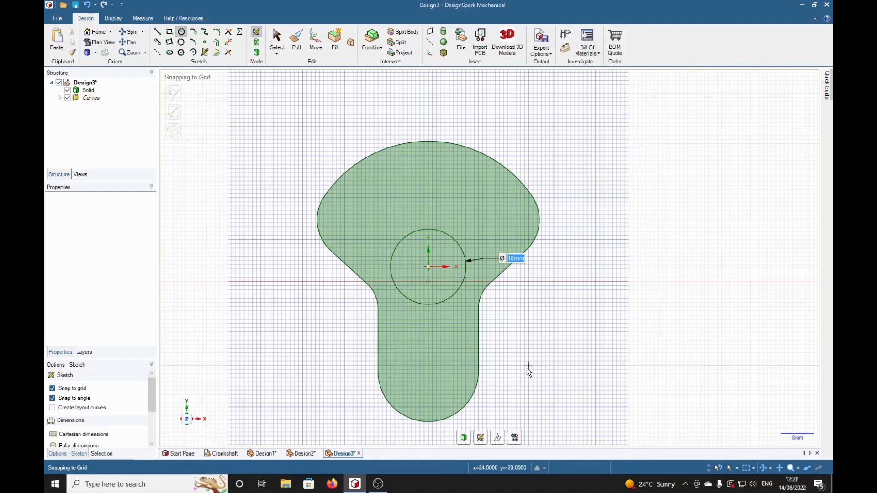
Step: Pull the 18 mm circle outward 2 mm to form a raised boss on the web
key(p)
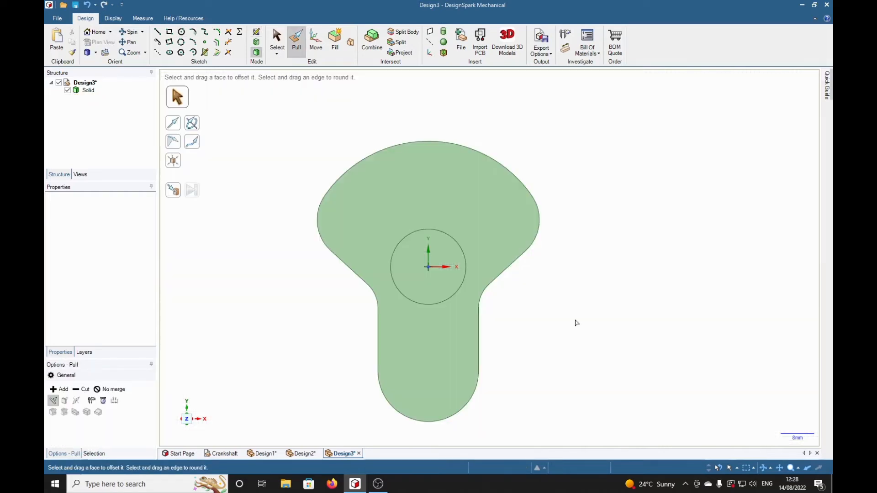
click(417, 306)
click(417, 293)
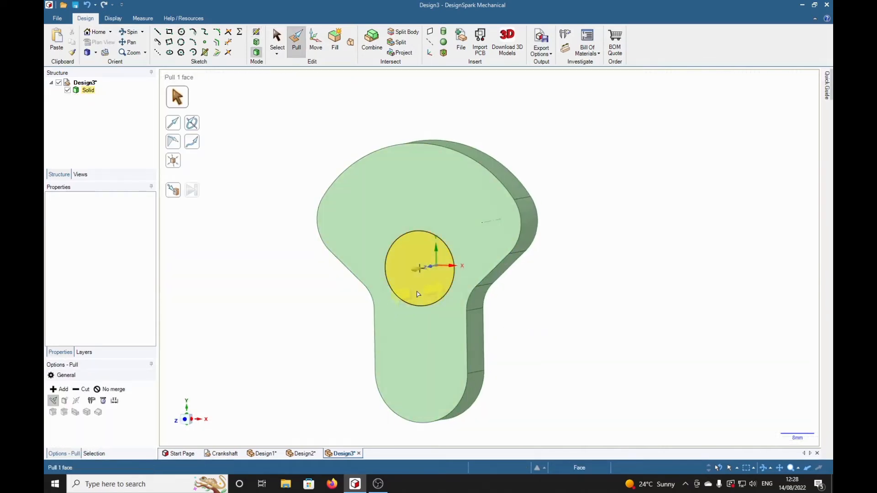
text(2)
key(Return)
middle_drag(624, 308, 499, 319)
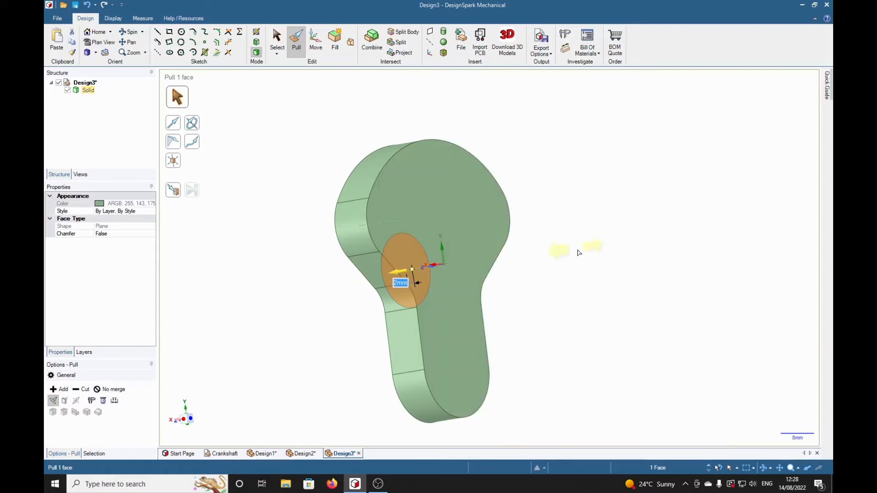
Step: On the opposite web face, sketch a 14 mm diameter circle concentric with the rounded lower end
key(s)
click(448, 215)
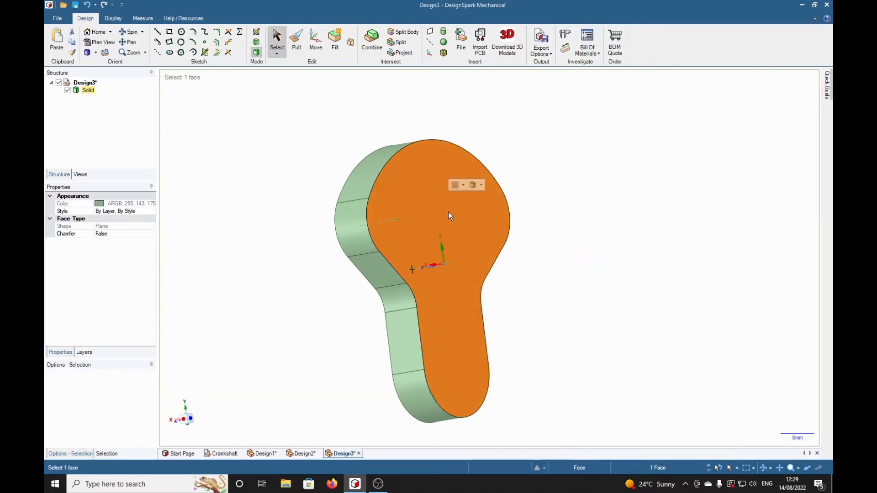
key(v)
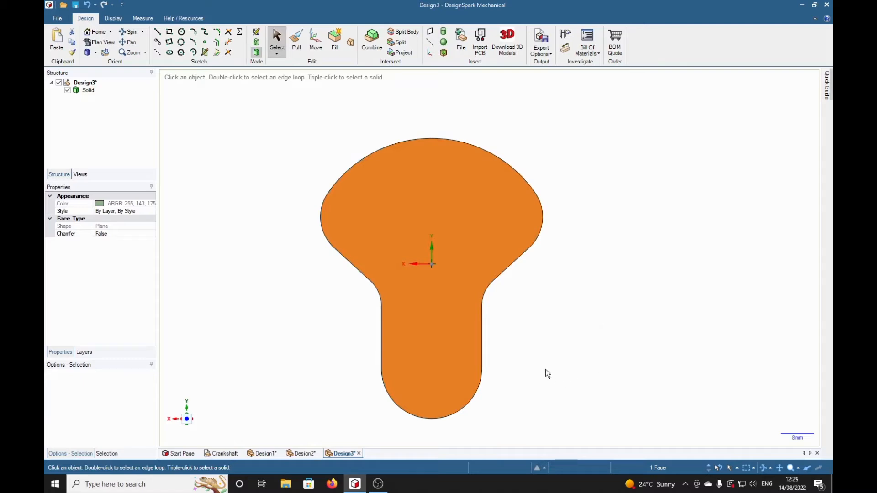
click(182, 32)
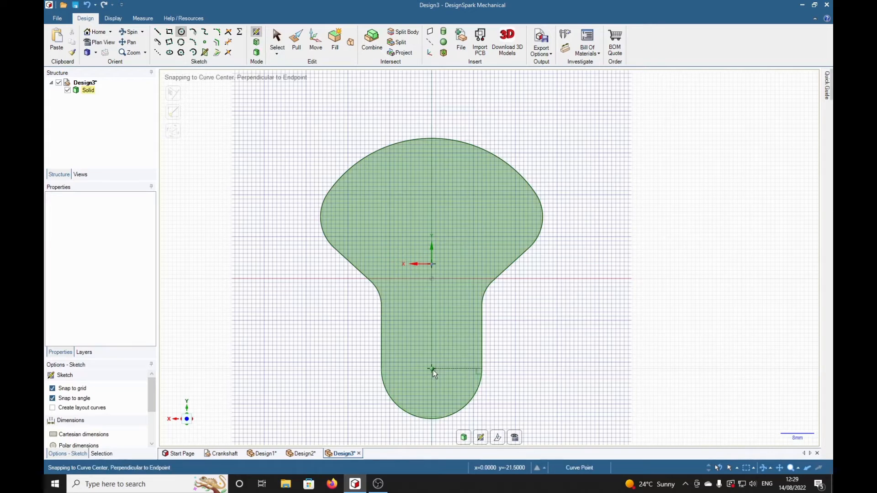
click(432, 369)
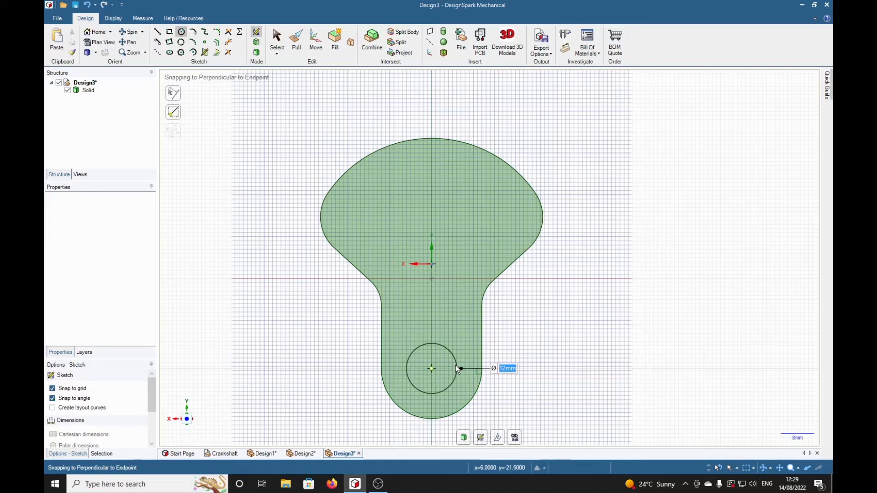
text(14)
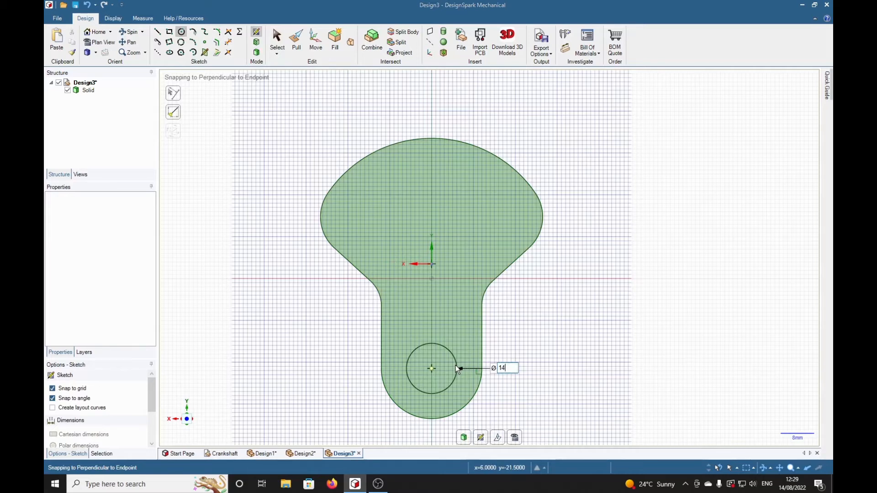
key(Return)
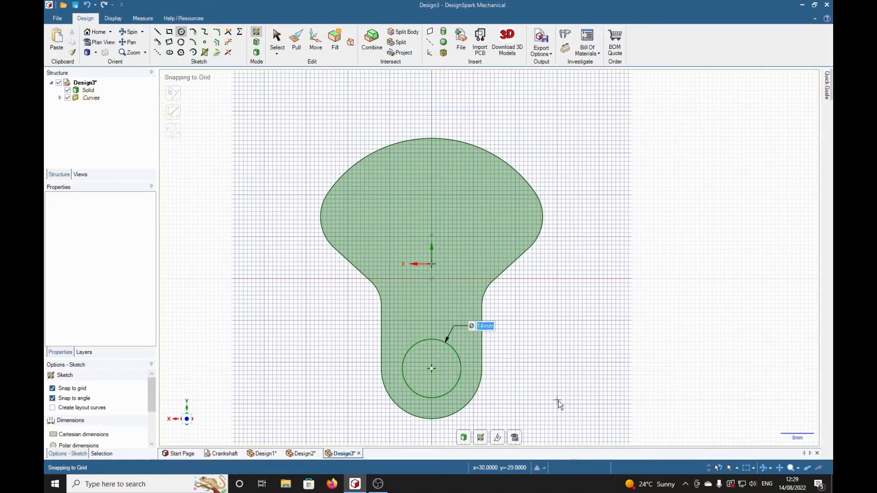
Step: Pull the 14 mm circle outward 2 mm to form a boss at the web's narrow end
key(p)
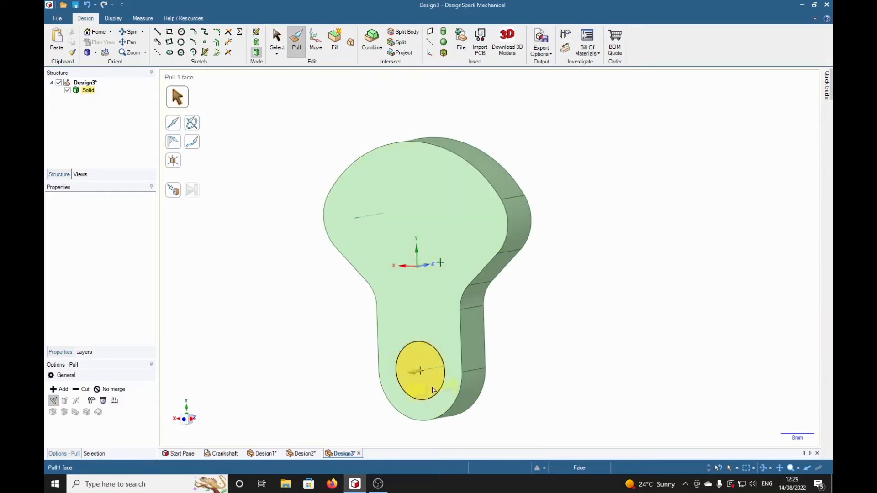
click(434, 392)
drag(419, 371, 422, 388)
mouse_move(579, 352)
middle_down()
mouse_move(568, 370)
mouse_move(525, 329)
mouse_move(581, 376)
mouse_move(705, 348)
mouse_move(681, 337)
mouse_move(566, 332)
mouse_move(548, 351)
mouse_move(590, 357)
middle_up()
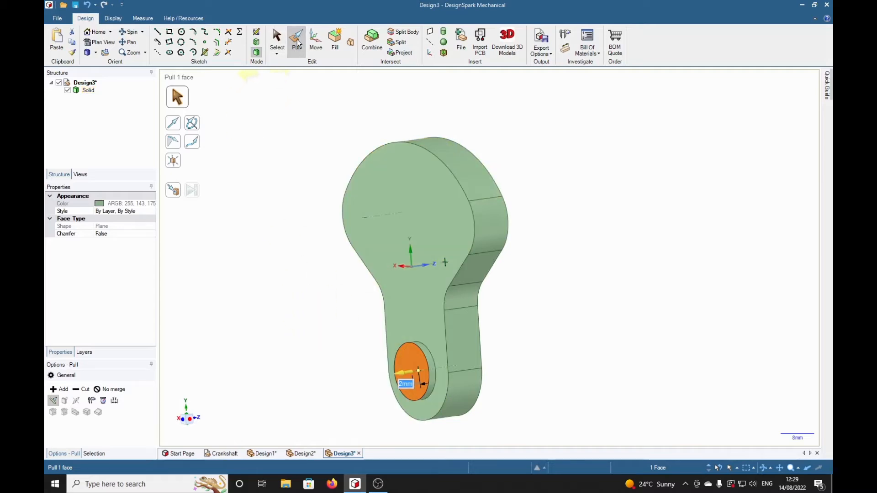
Step: Round the complete outer edge loops of both web faces with a 2 mm radius
double_click(437, 160)
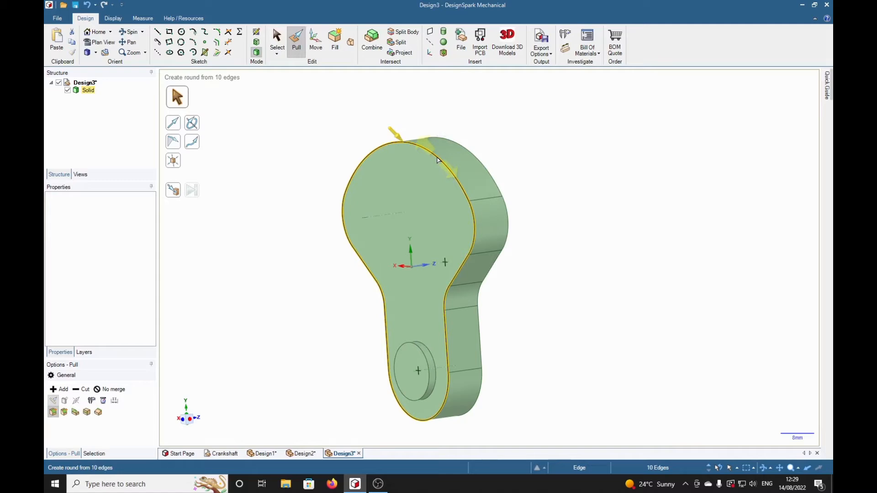
ctrl+double_click(495, 184)
text(2)
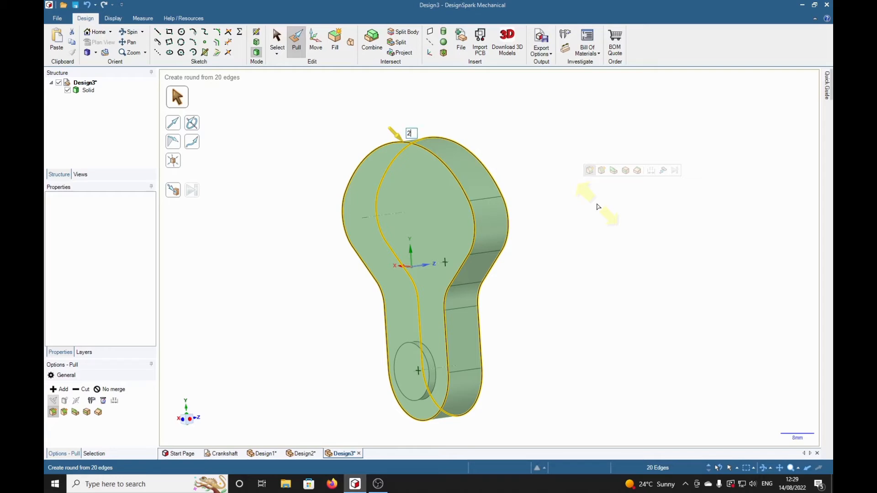
key(Return)
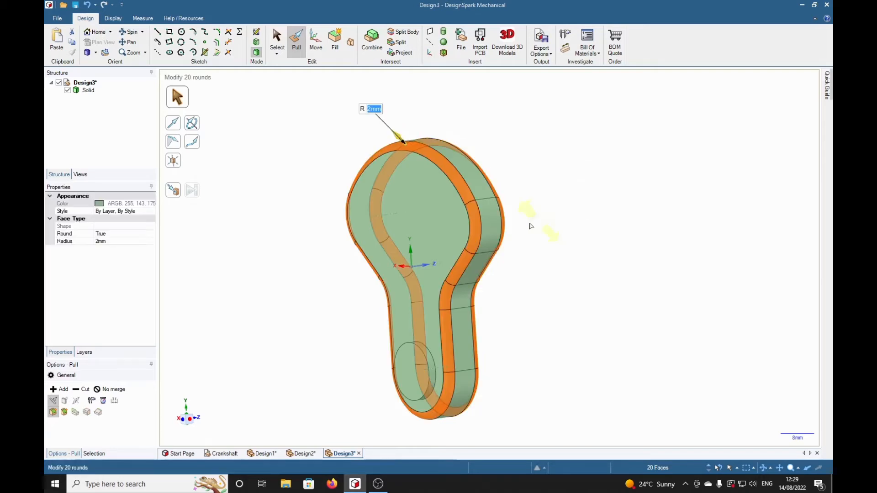
Step: Round the base edges of both circular bosses with a 1 mm radius and clear the selection
click(436, 379)
middle_drag(630, 393, 545, 393)
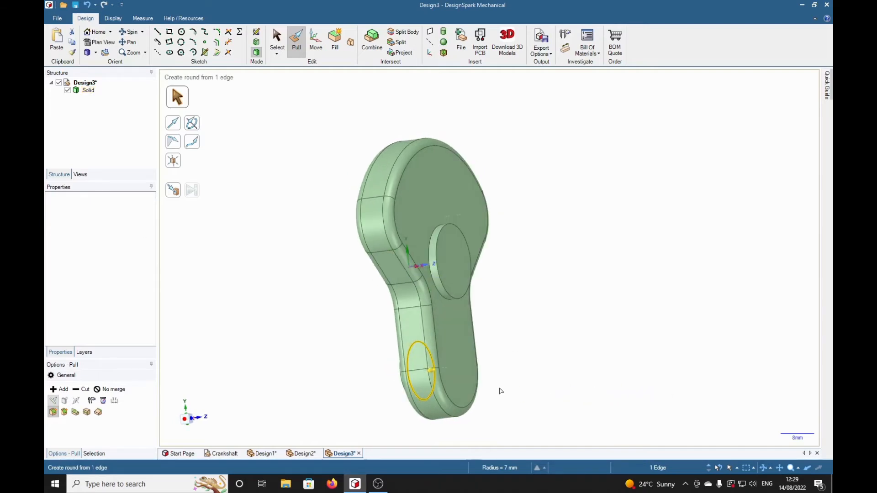
ctrl+click(436, 295)
text(1)
key(Return)
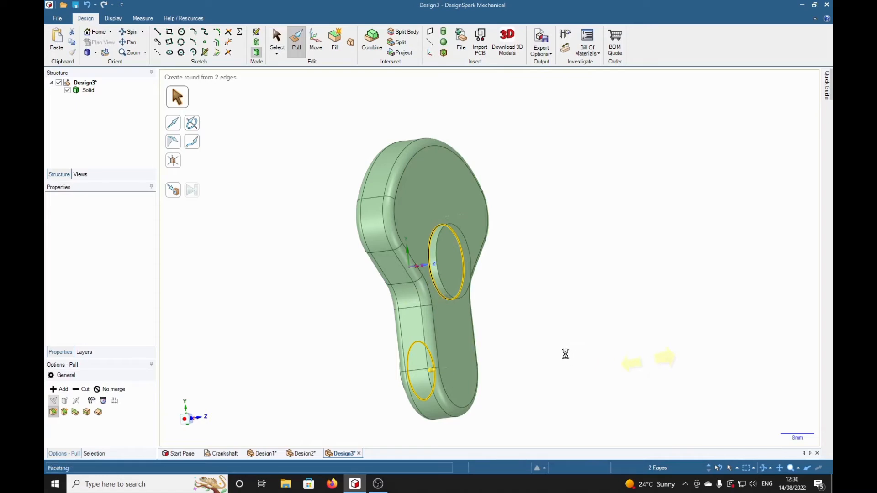
middle_drag(556, 333, 604, 358)
click(604, 358)
mouse_move(622, 329)
middle_down()
mouse_move(558, 386)
mouse_move(527, 319)
mouse_move(597, 268)
mouse_move(669, 268)
mouse_move(683, 330)
mouse_move(623, 288)
mouse_move(628, 313)
middle_up()
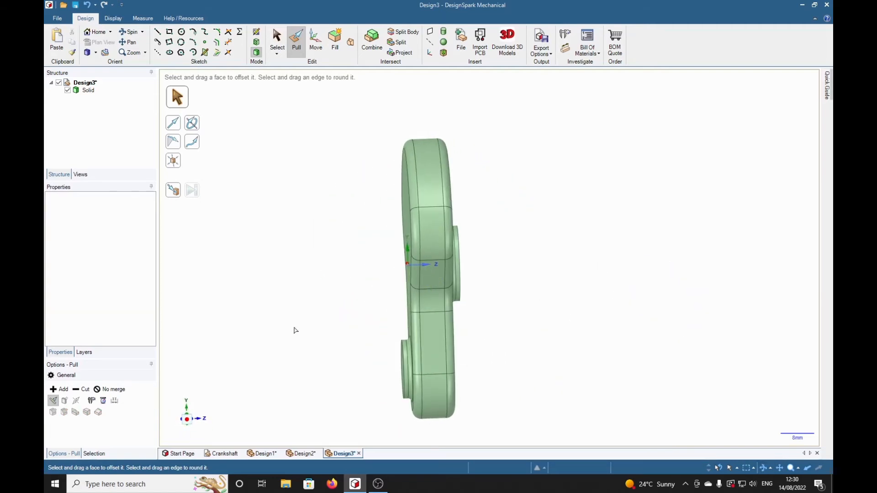
Step: Rename the top-level design in the structure tree to Crankshaft
click(84, 85)
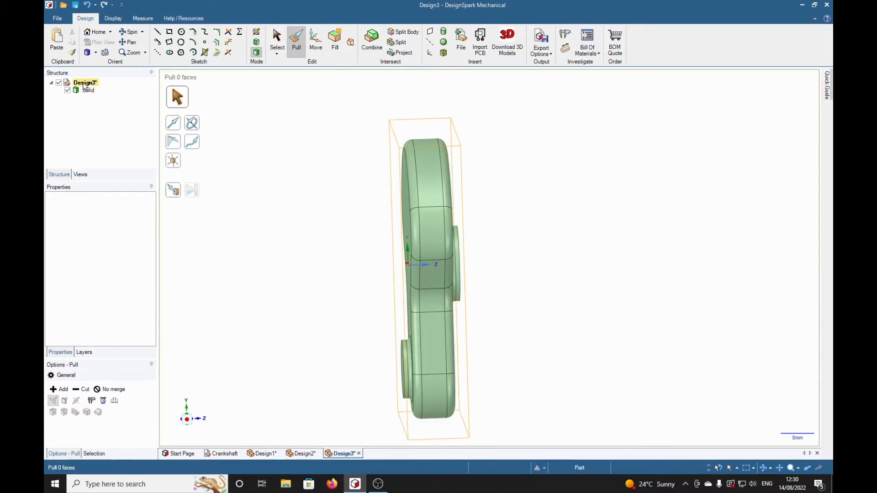
right_click(83, 85)
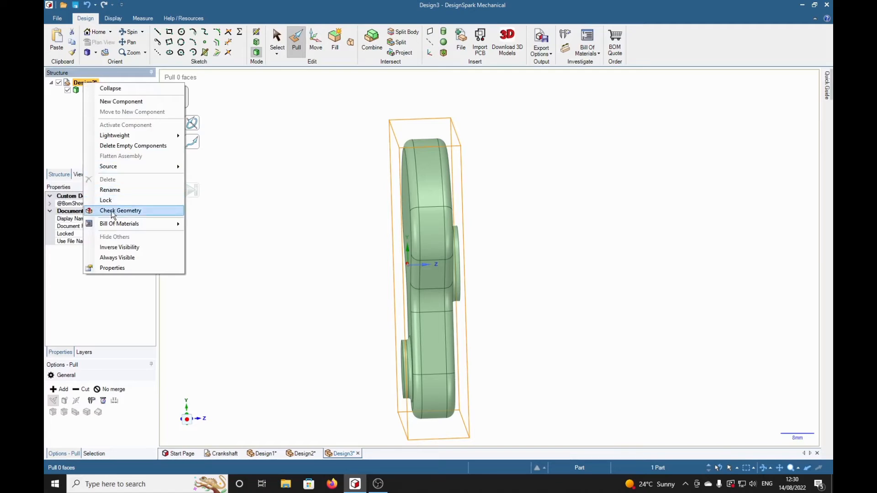
click(110, 190)
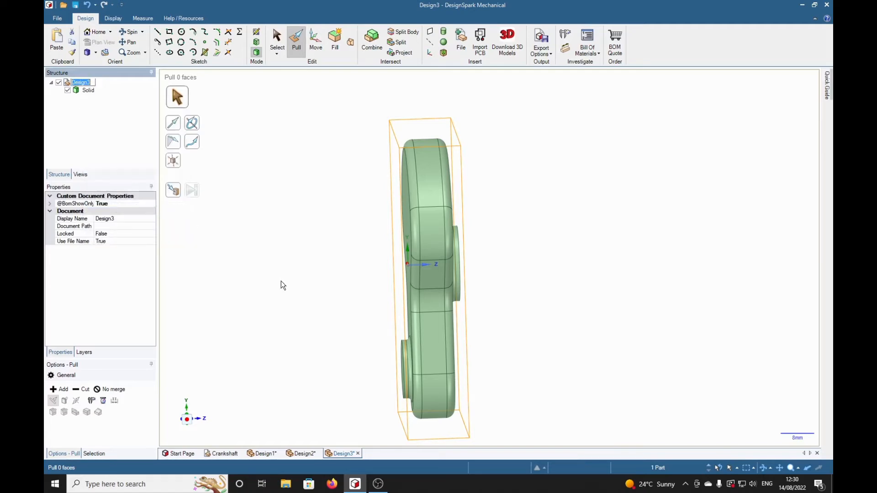
text(Crankshaft)
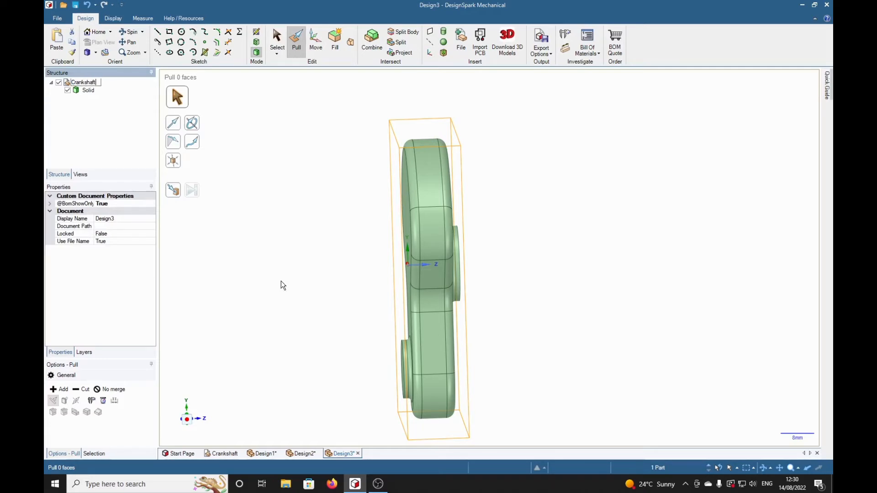
key(Return)
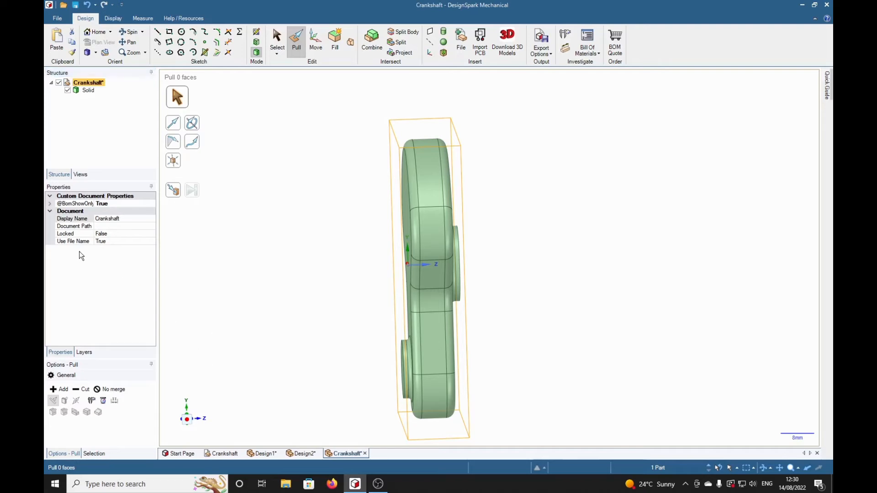
Step: Rename the web's solid body to Crank 1 and clear the selection
click(89, 91)
right_click(89, 92)
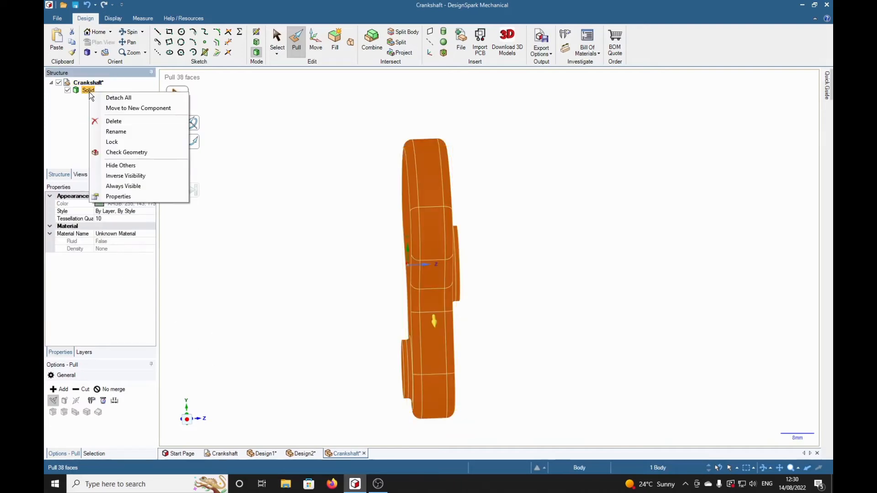
click(117, 133)
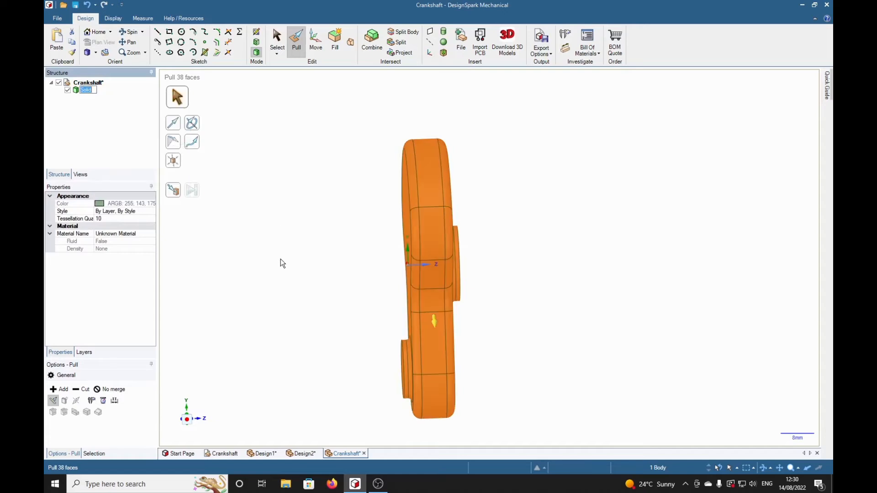
text(Crank 1)
key(Return)
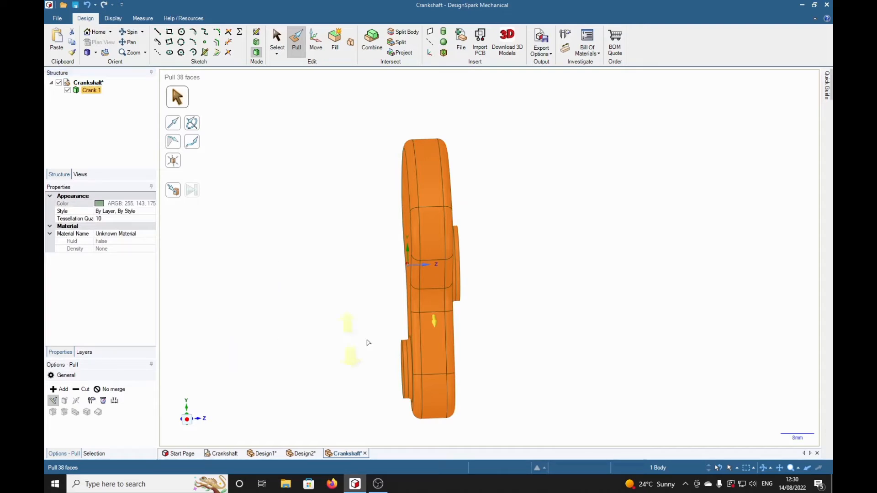
click(559, 300)
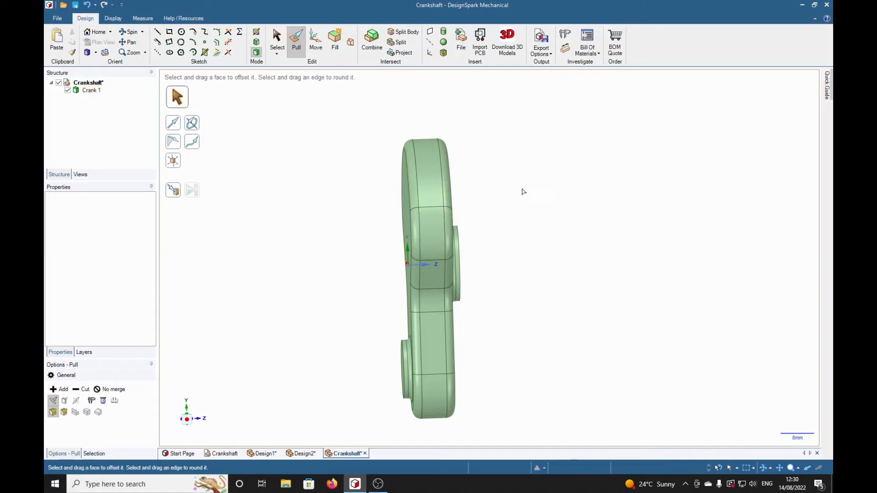
Step: Colour the Crank 1 body with the medium grey basic colour and clear the selection
middle_drag(527, 333, 554, 343)
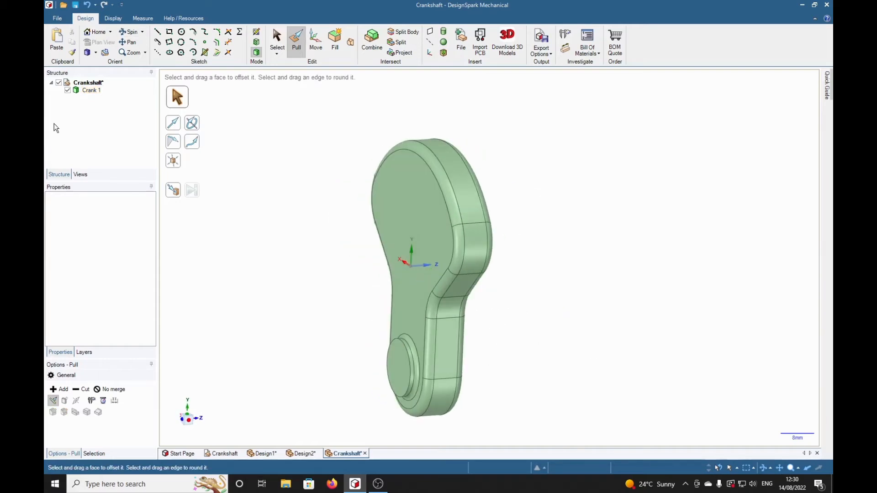
click(89, 89)
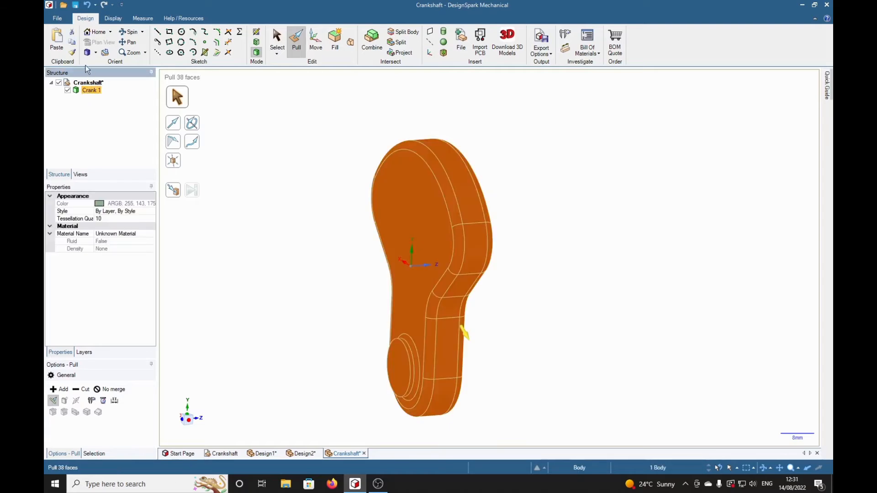
click(111, 18)
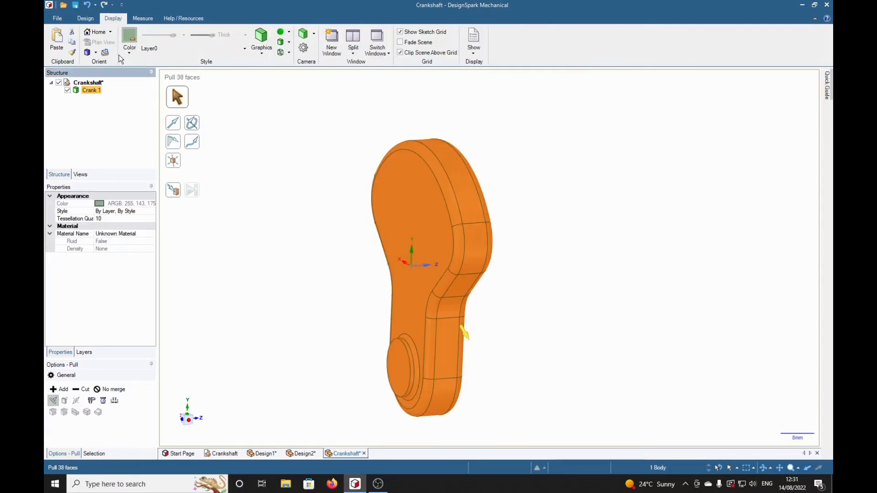
click(125, 36)
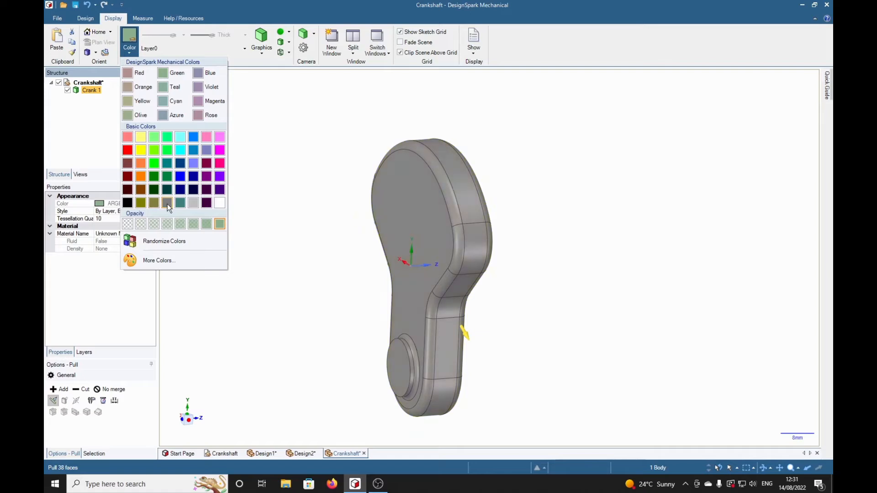
click(167, 204)
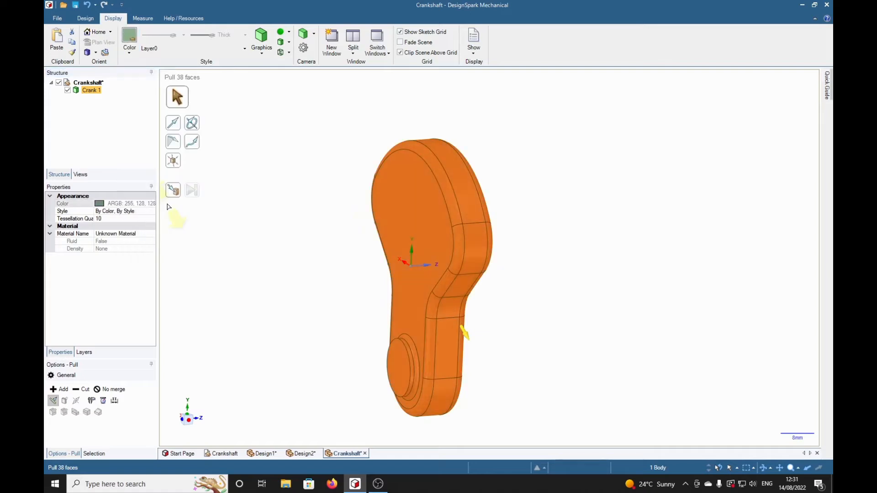
click(257, 293)
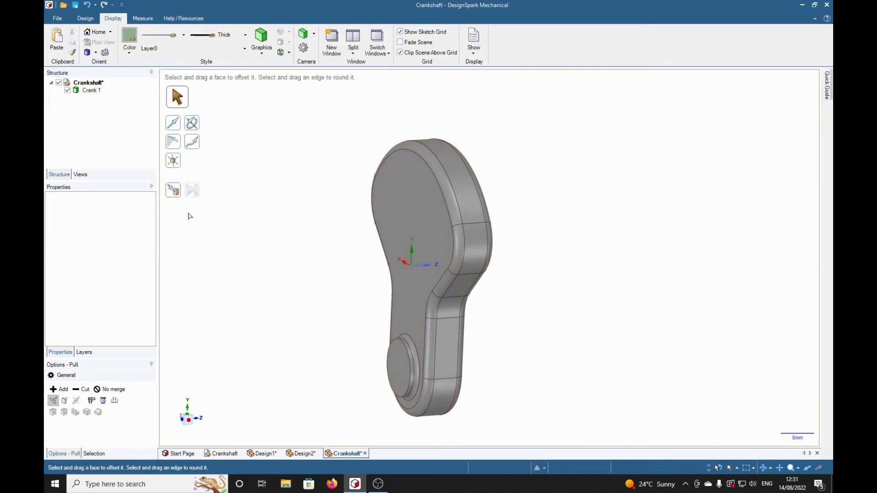
Step: Give the Crank 1 body the Metallic render style with a Matte finish and clear the selection
click(89, 91)
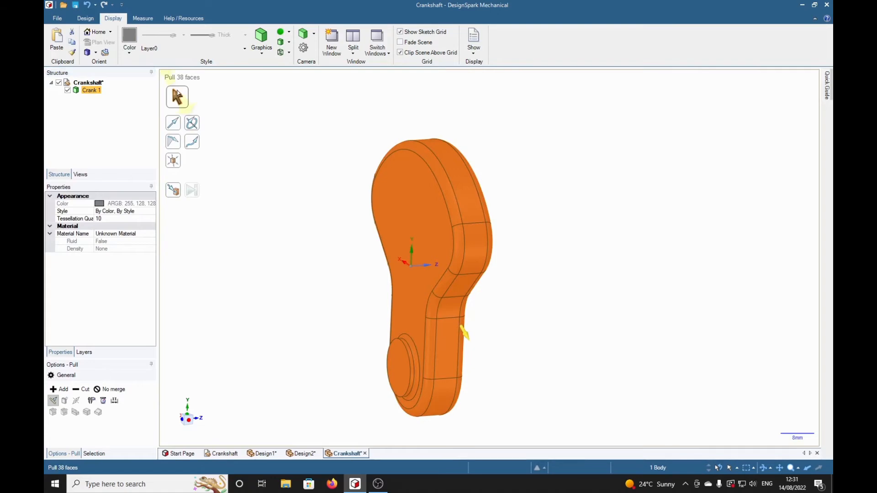
click(281, 32)
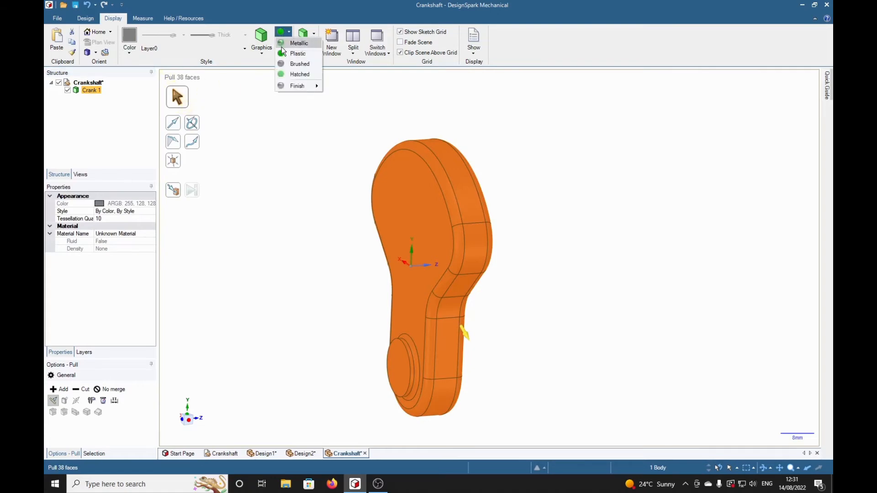
click(286, 43)
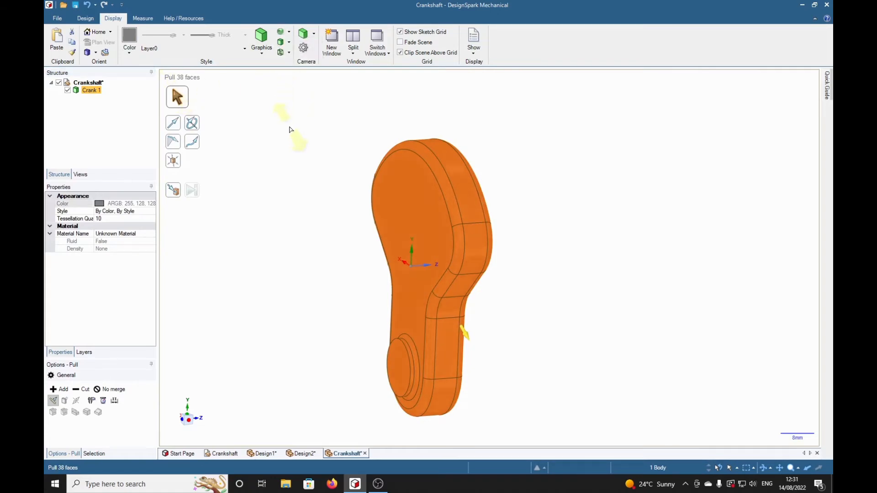
click(280, 33)
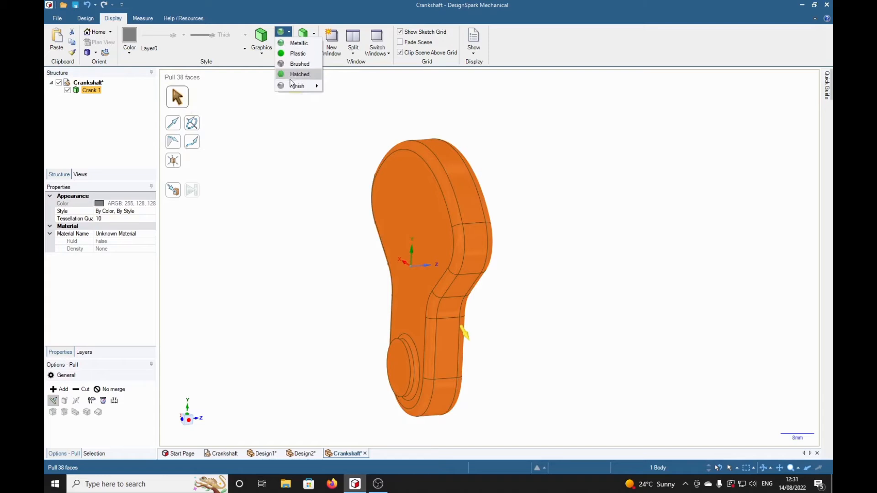
mouse_move(292, 89)
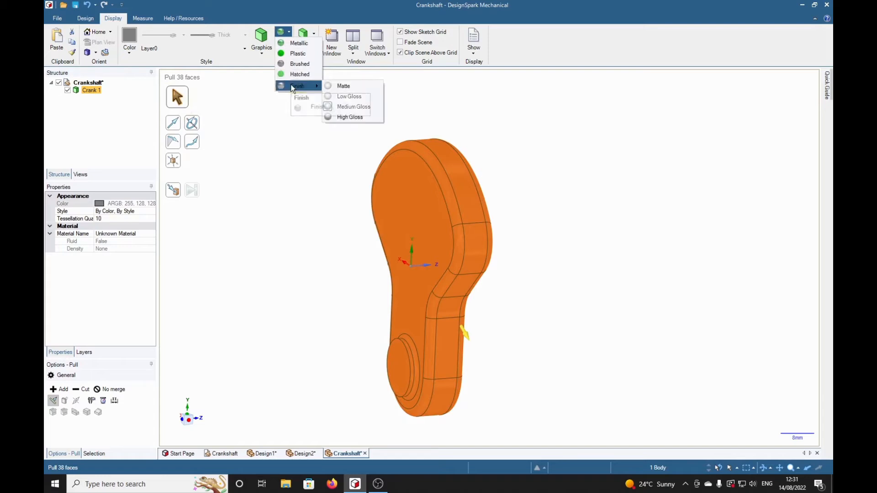
click(343, 87)
click(279, 204)
middle_drag(708, 340, 686, 306)
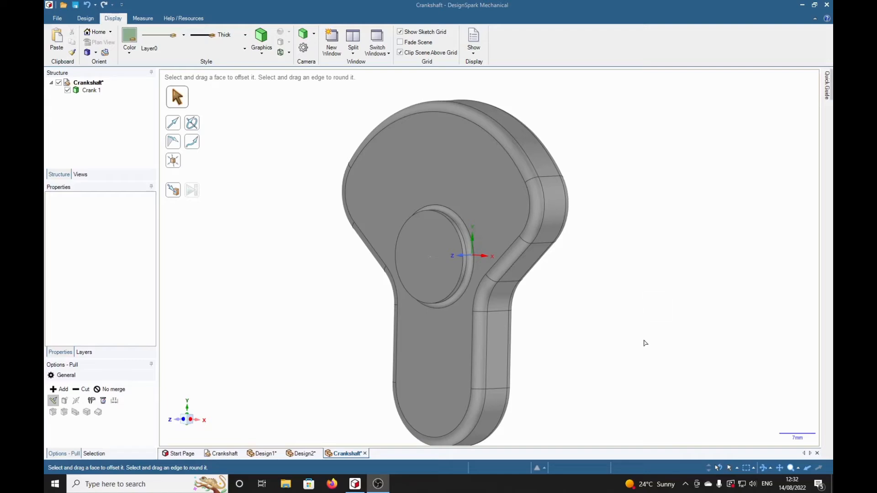
click(445, 285)
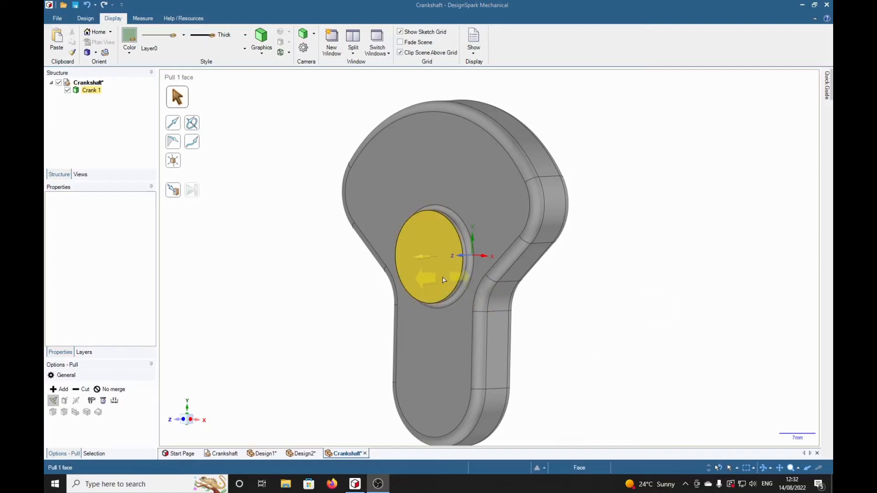
click(355, 281)
click(436, 267)
click(358, 278)
middle_drag(700, 297, 667, 300)
click(505, 389)
click(568, 391)
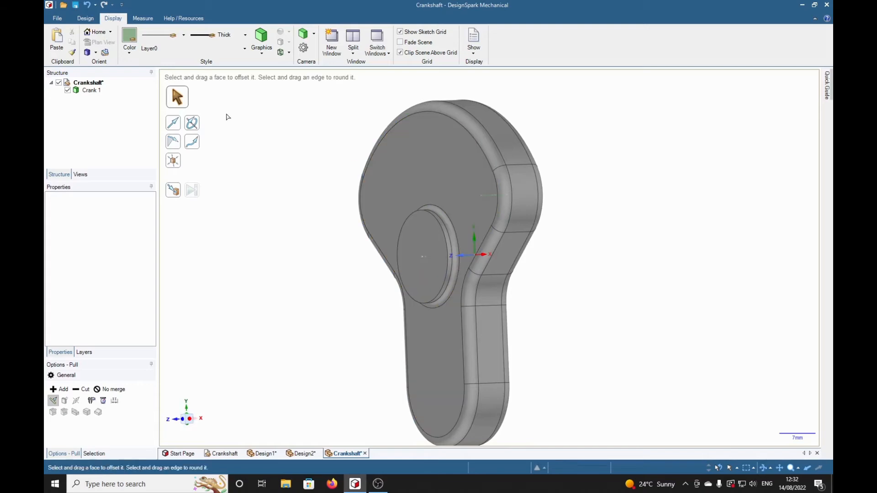
Step: On the flat face of the larger boss, sketch a 16 mm diameter circle centred on the origin and convert it to a face
click(85, 18)
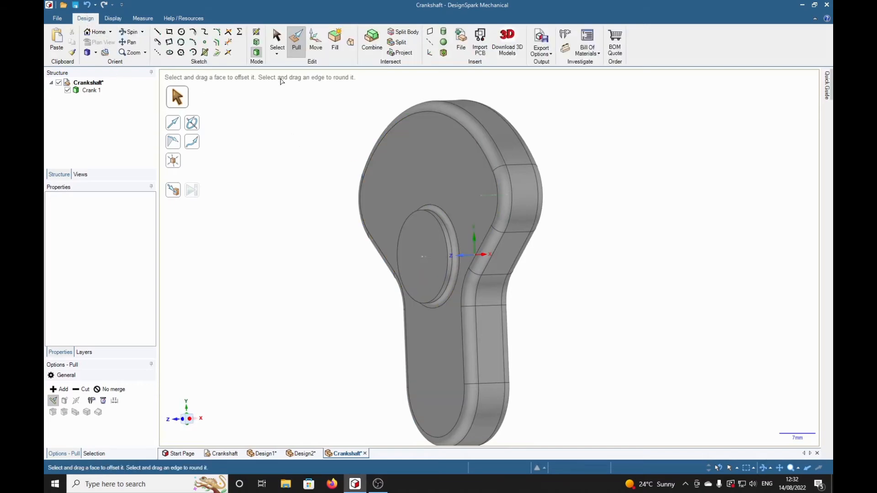
click(277, 41)
click(428, 287)
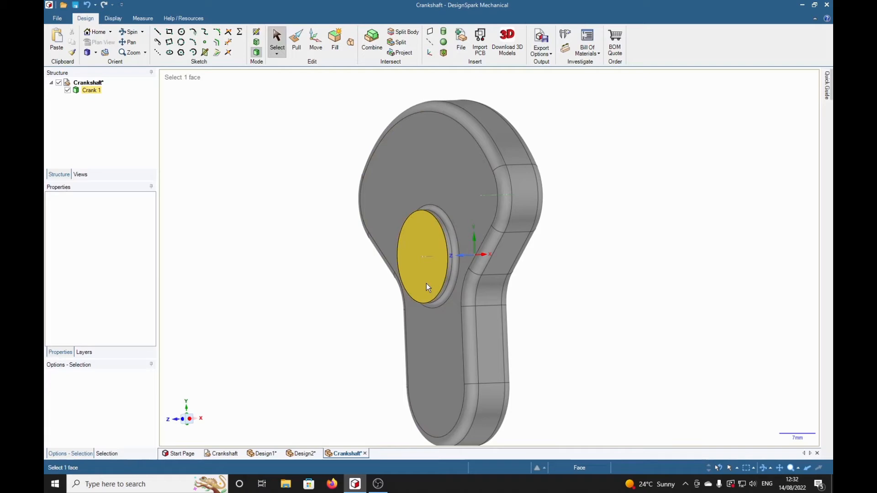
click(427, 282)
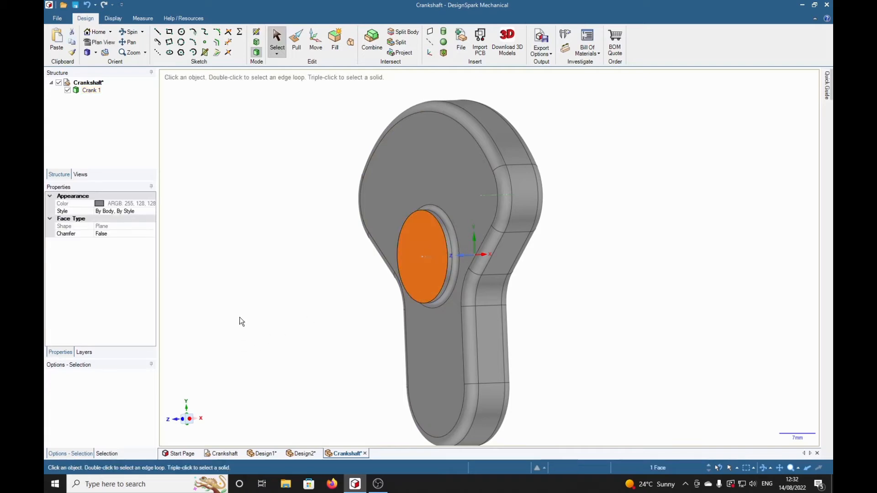
key(v)
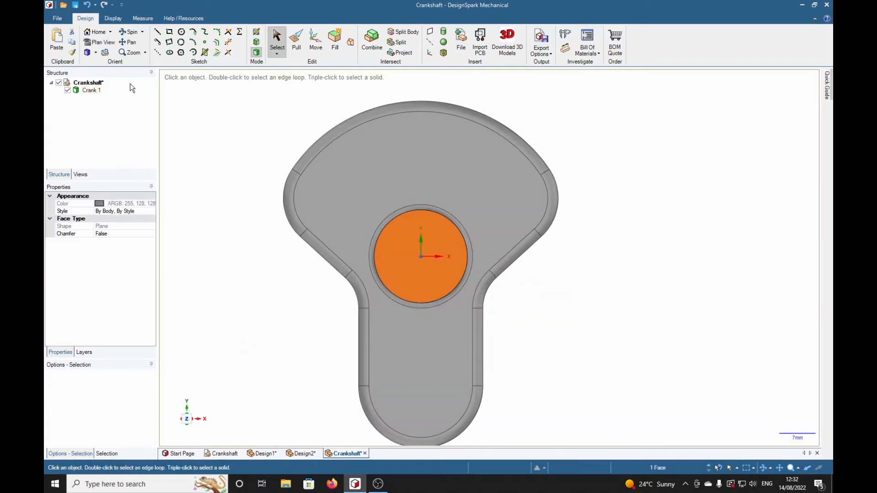
click(181, 31)
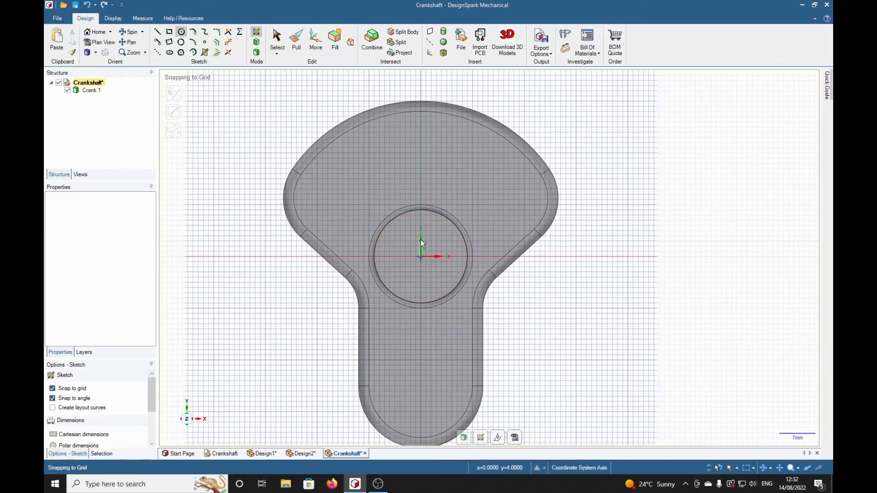
click(420, 257)
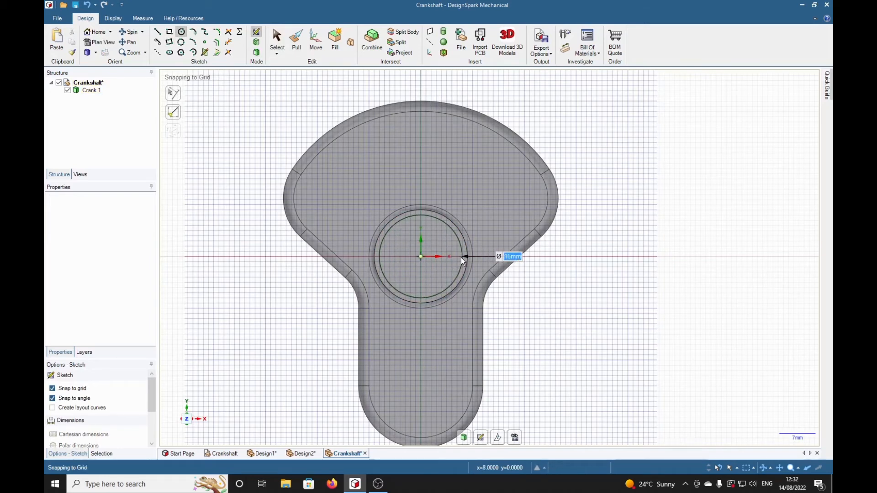
click(462, 256)
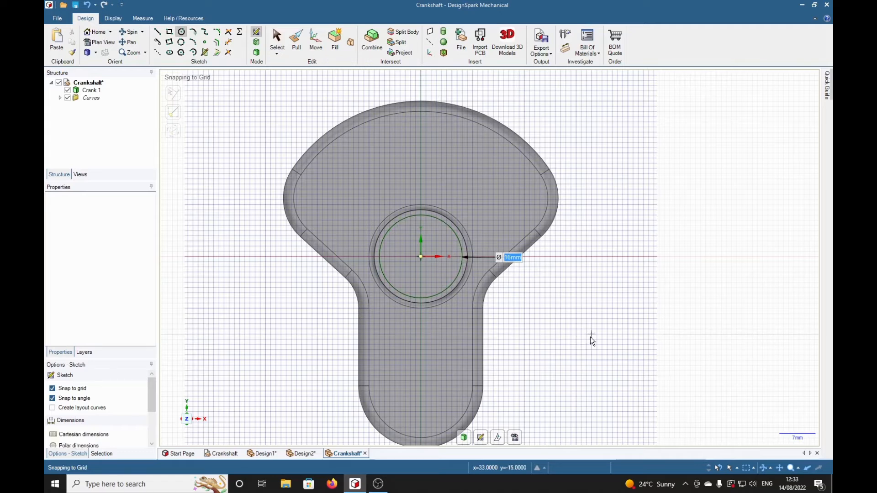
key(p)
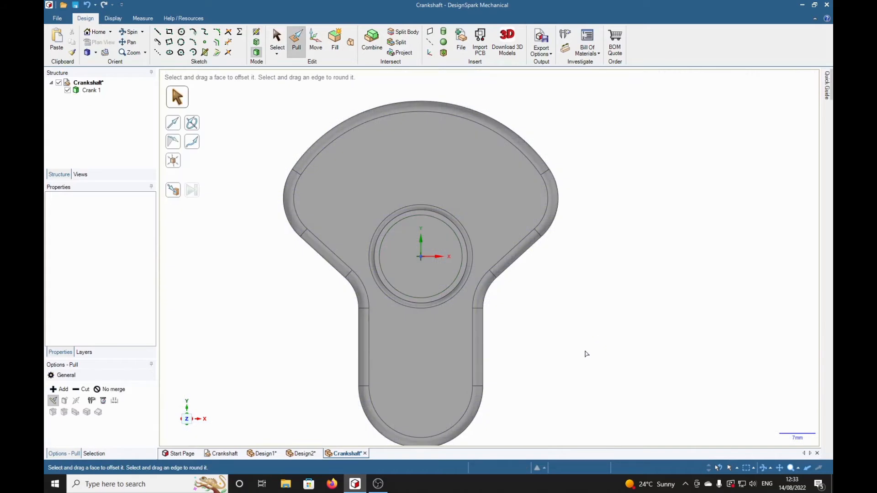
Step: Move the 16 mm circular face straight outward from the larger boss by about 12 mm as a separate surface
key(m)
click(447, 275)
click(447, 275)
middle_drag(765, 361, 667, 368)
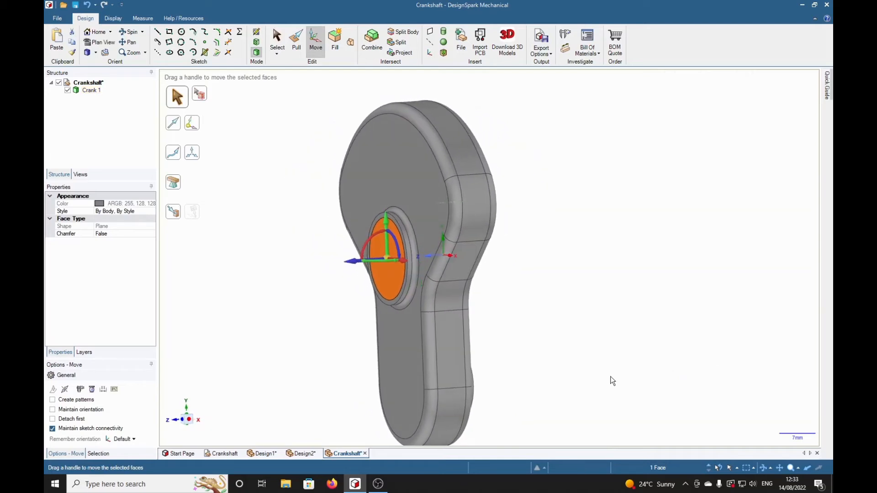
drag(354, 264, 297, 265)
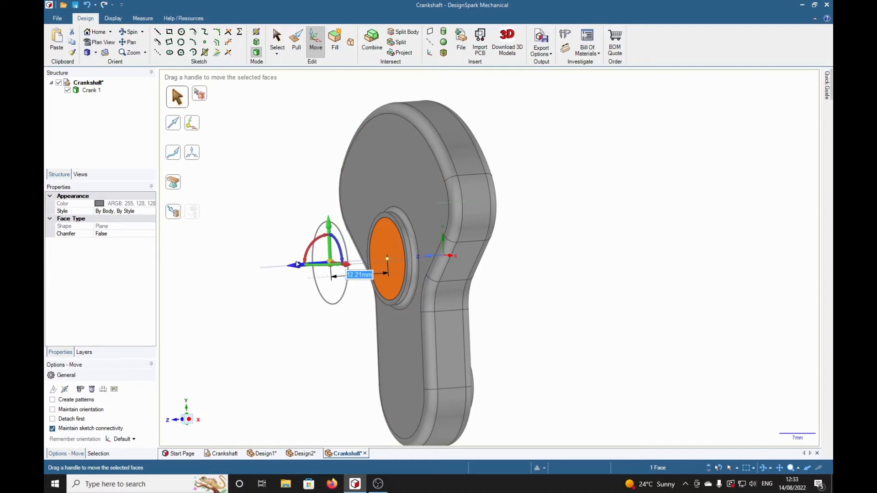
drag(297, 265, 298, 265)
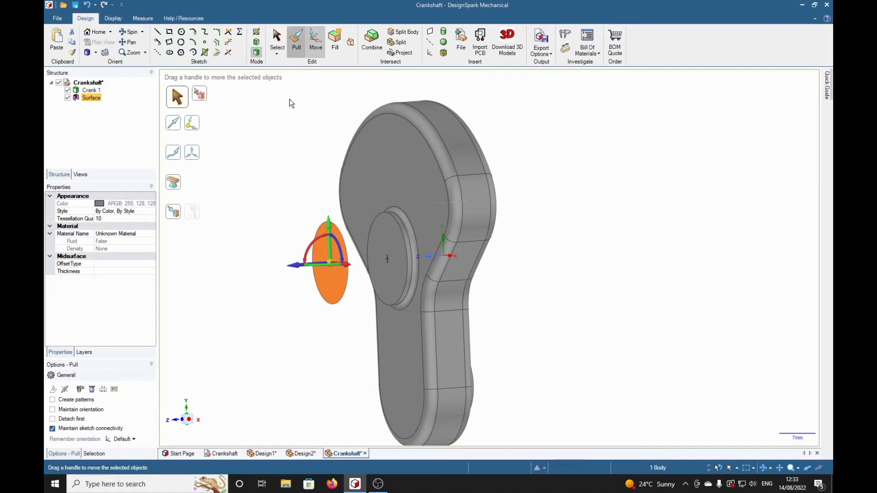
Step: Pull the separated 16 mm circular surface outward into a solid cylinder 16 mm long and clear the selection
key(p)
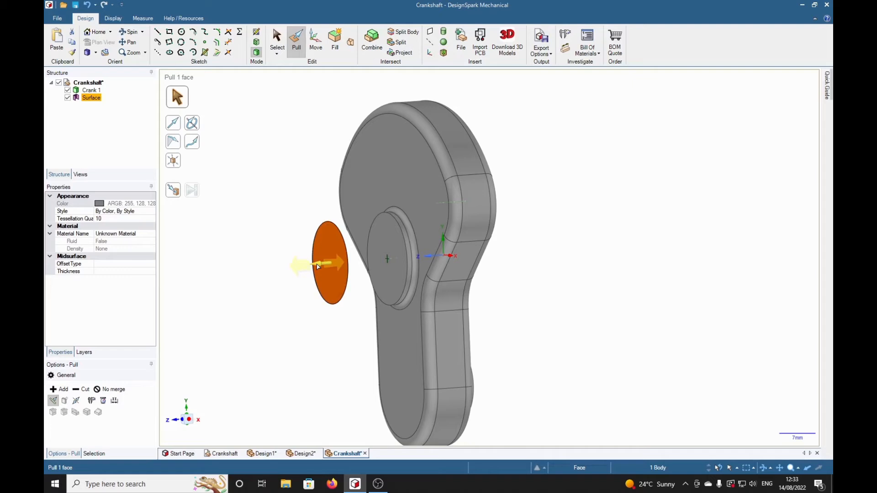
drag(318, 266, 293, 269)
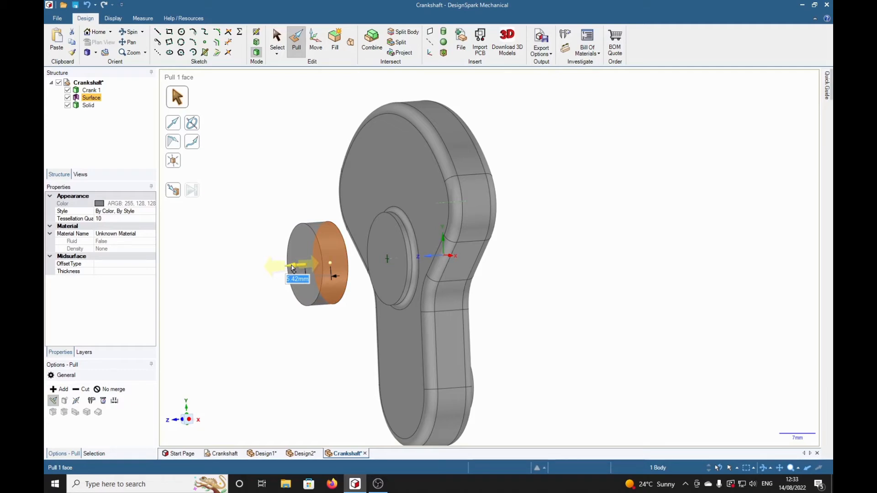
drag(293, 268, 245, 269)
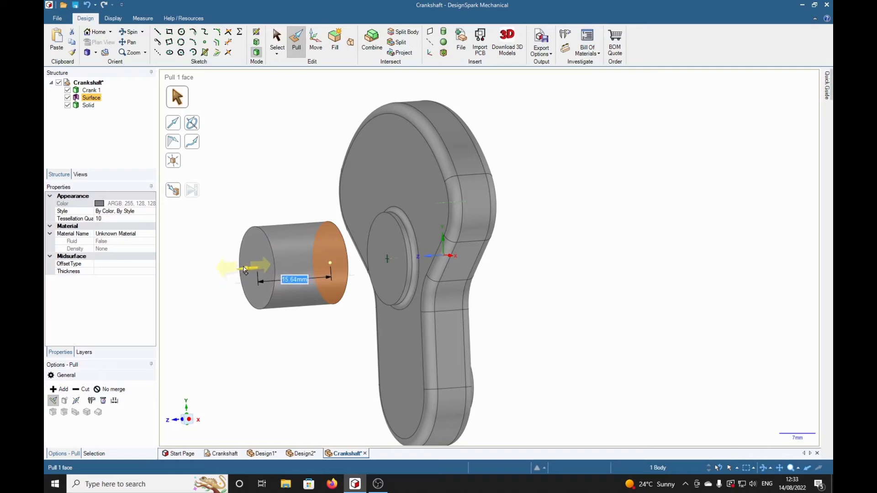
text(1)
key(Return)
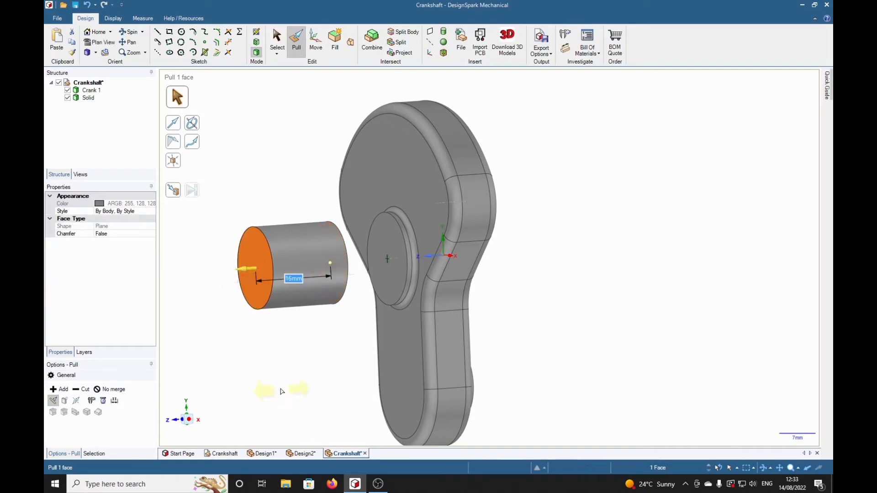
click(281, 391)
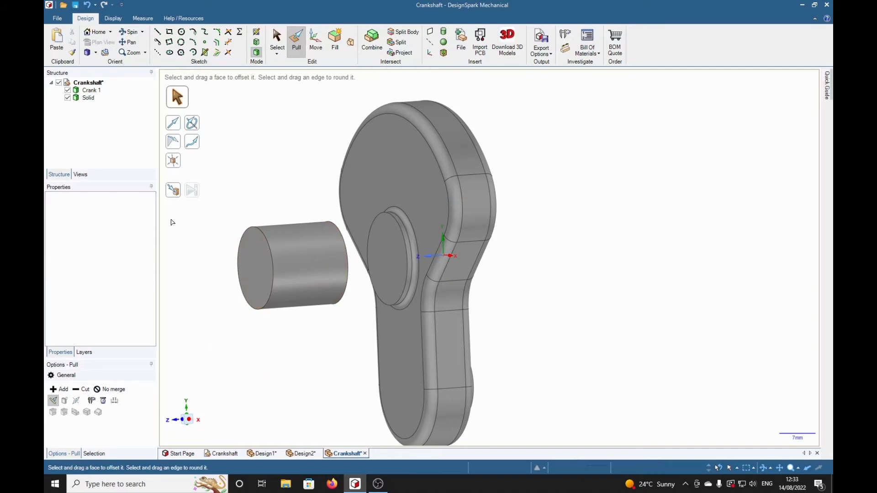
Step: Rename the new cylindrical solid as Main shaft
right_click(89, 98)
click(119, 140)
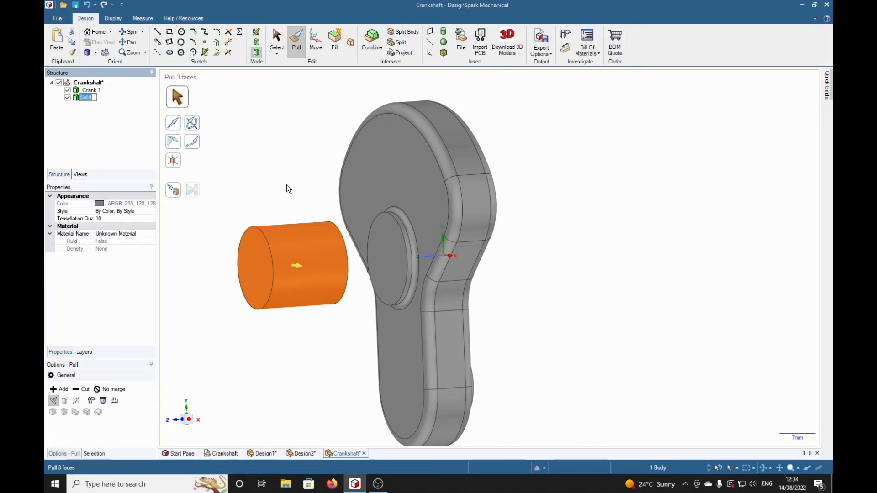
text(Main shaft)
key(Return)
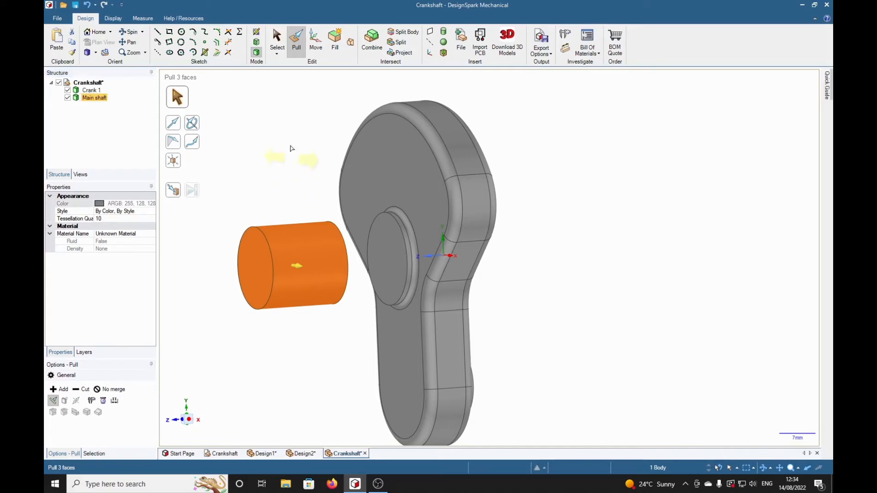
Step: Colour the Main shaft body with the light grey basic colour
click(113, 19)
click(130, 41)
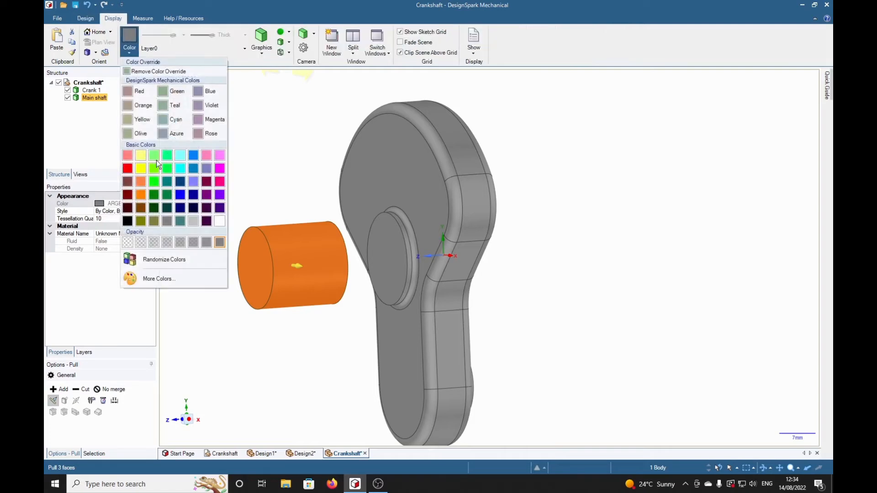
click(193, 221)
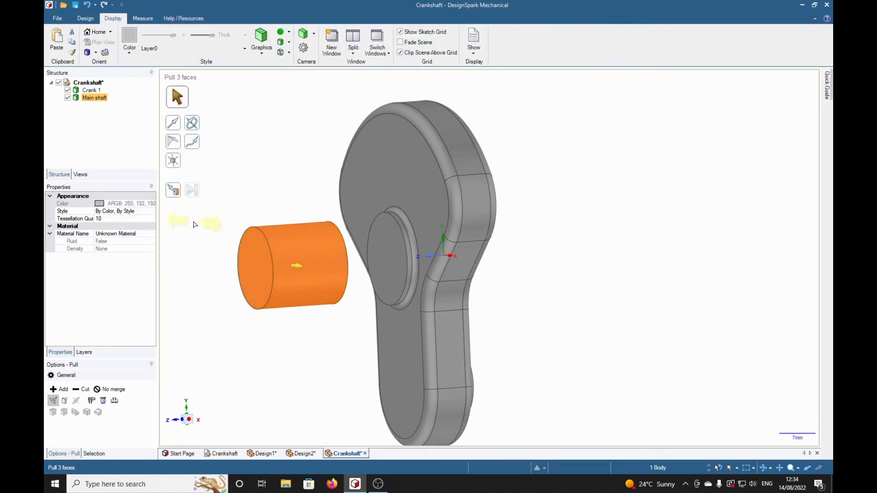
Step: Give the Main shaft body the Metallic render style, apply a finish option and clear the selection
click(284, 32)
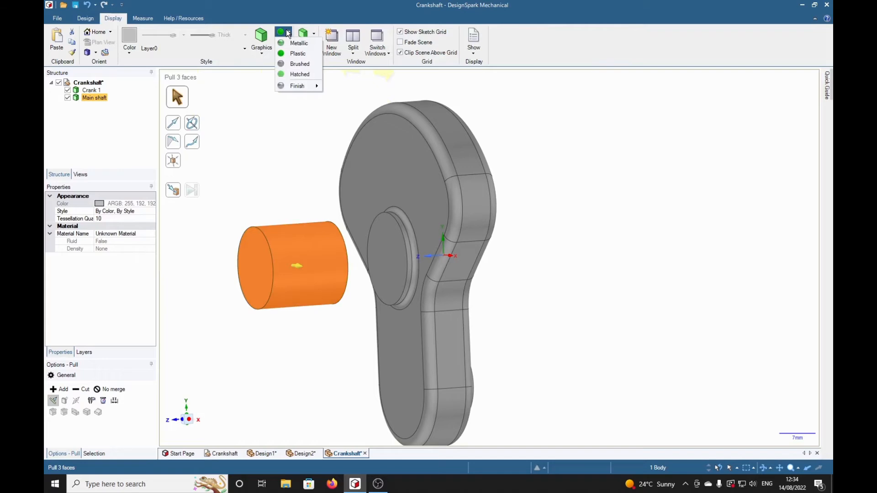
click(298, 43)
click(284, 32)
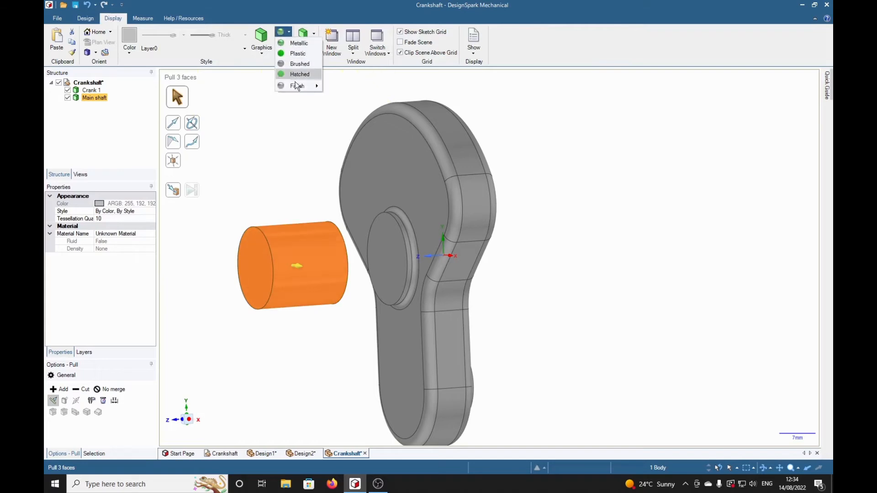
mouse_move(295, 86)
click(344, 118)
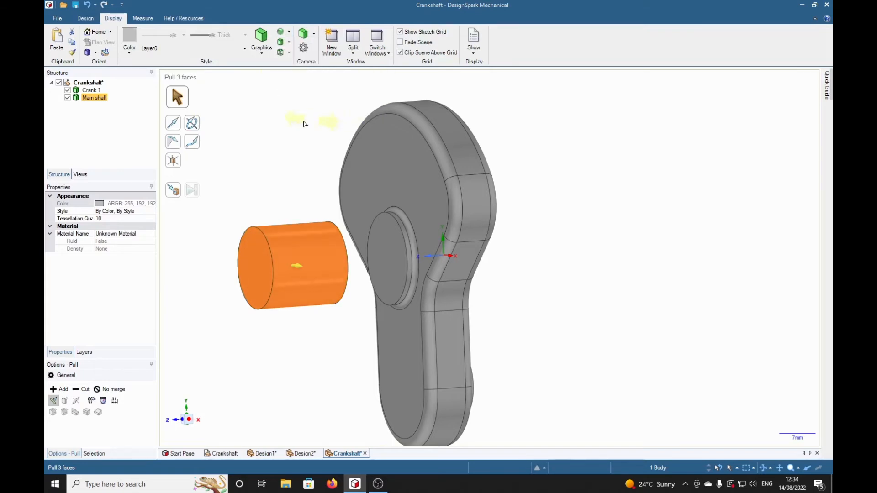
click(263, 140)
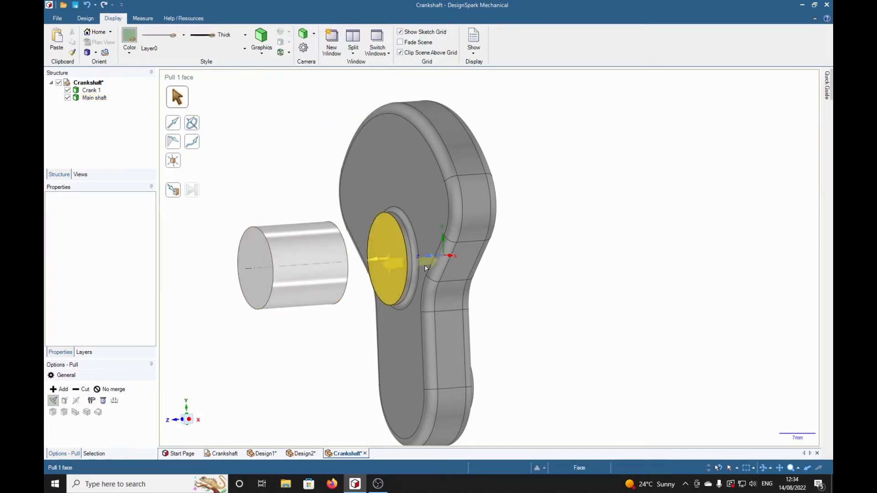
Step: Move the Main shaft by its inner end face up to the flat face of Crank 1's larger boss and clear the selection
mouse_move(663, 297)
middle_down()
mouse_move(577, 296)
mouse_move(613, 307)
mouse_move(566, 286)
middle_up()
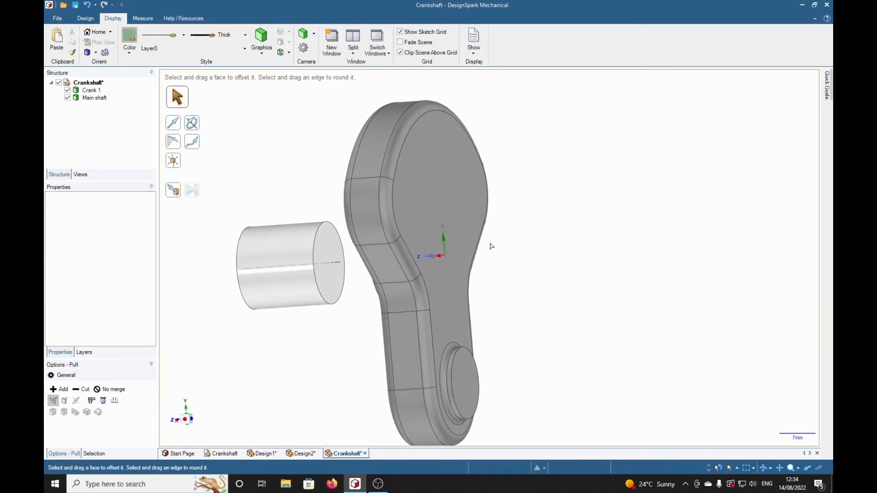
click(88, 98)
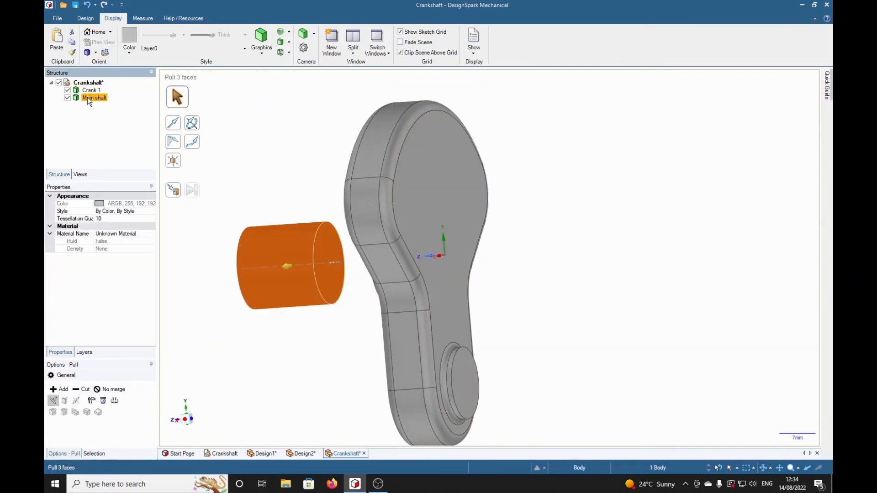
click(86, 19)
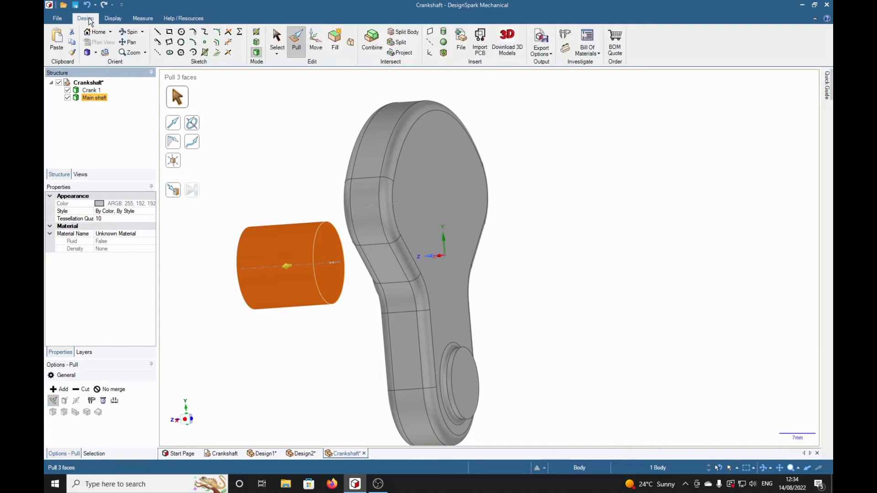
click(315, 40)
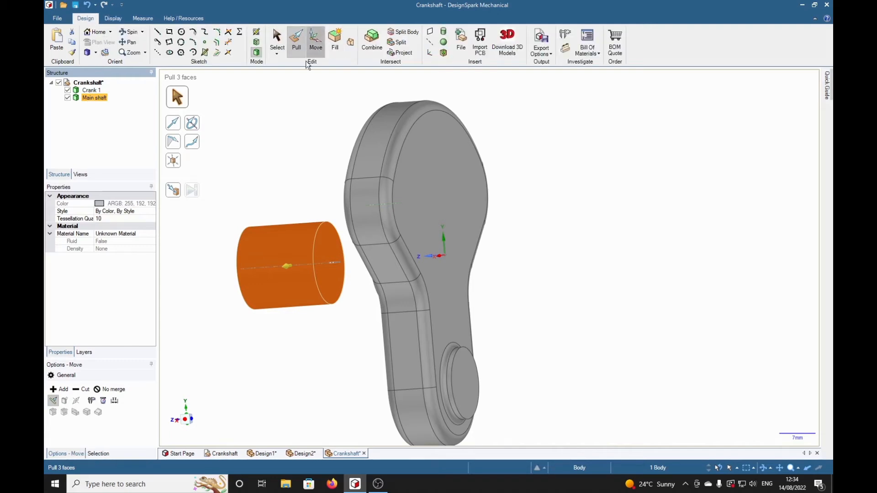
drag(291, 266, 321, 286)
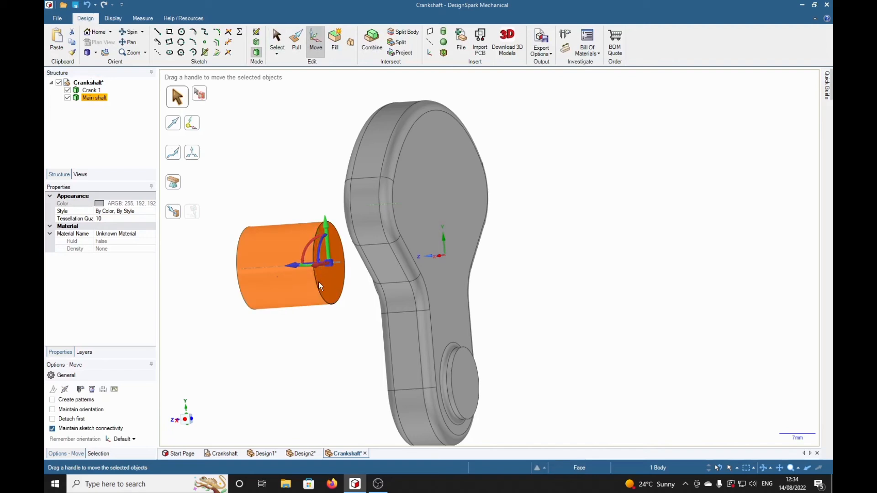
click(173, 214)
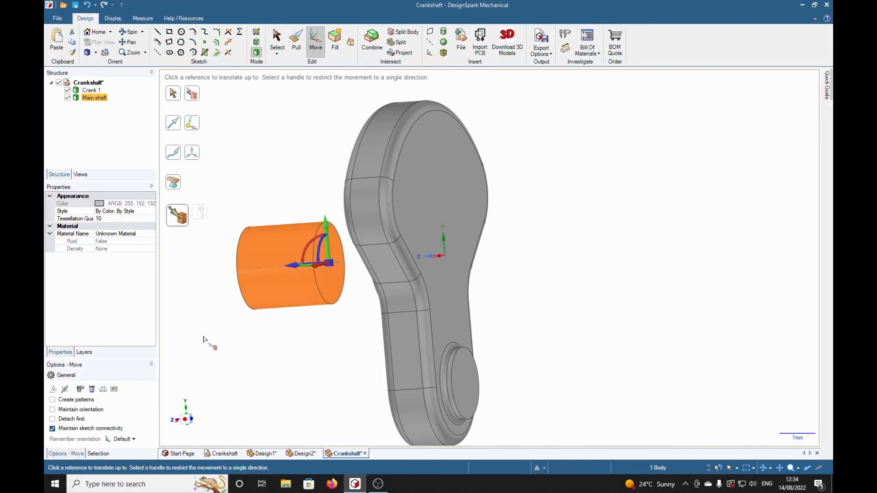
middle_drag(209, 348, 274, 368)
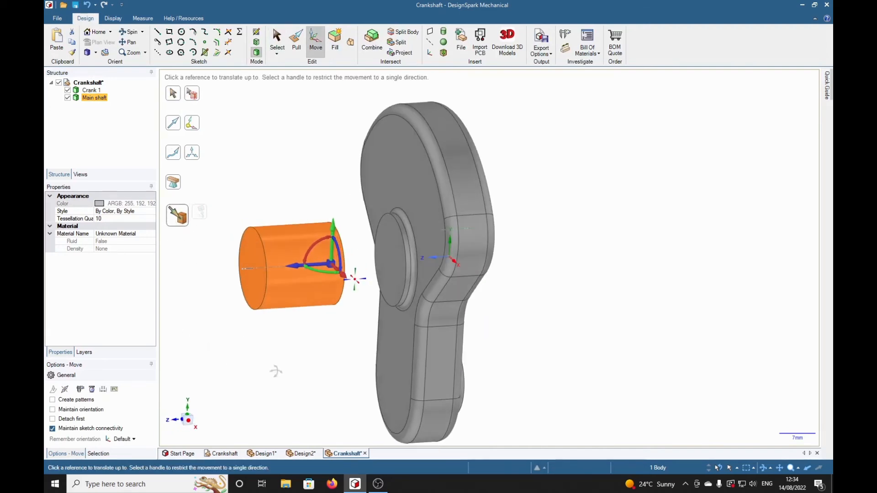
click(383, 275)
key(Escape)
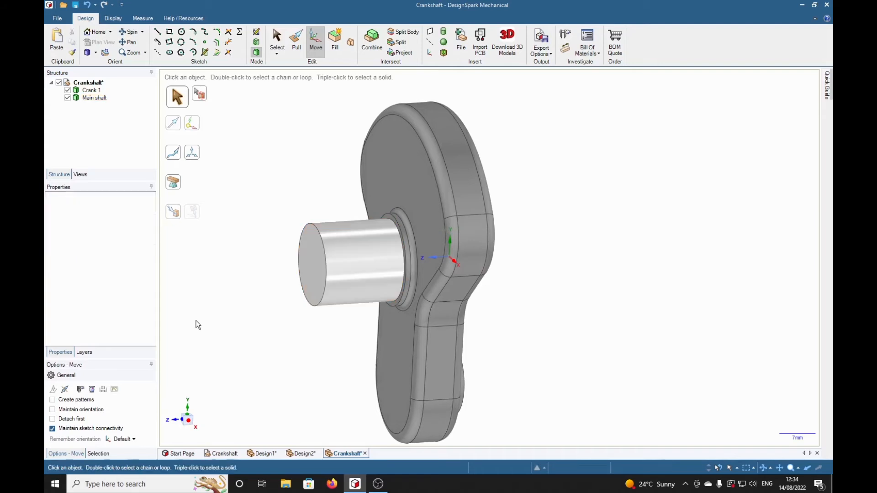
Step: On the flat face of the smaller boss, sketch a 12 mm diameter circle centred on the boss and convert it to a face
middle_drag(577, 318, 596, 310)
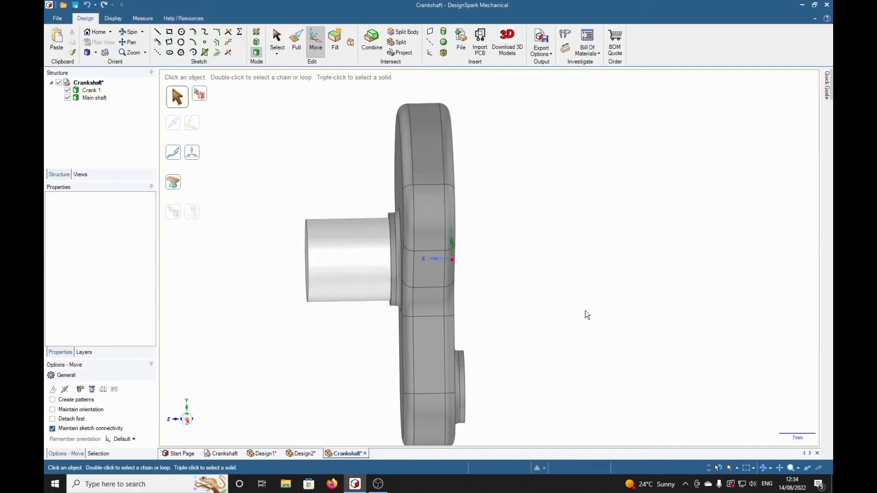
middle_drag(525, 276, 610, 326)
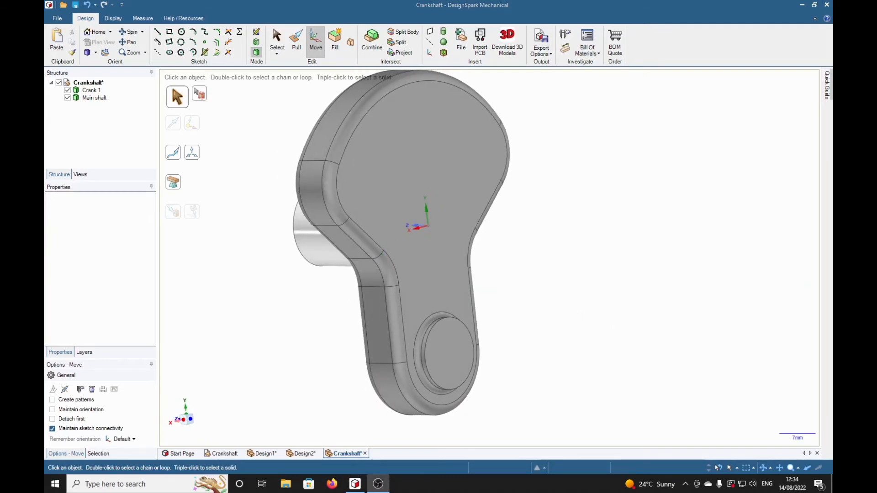
click(456, 353)
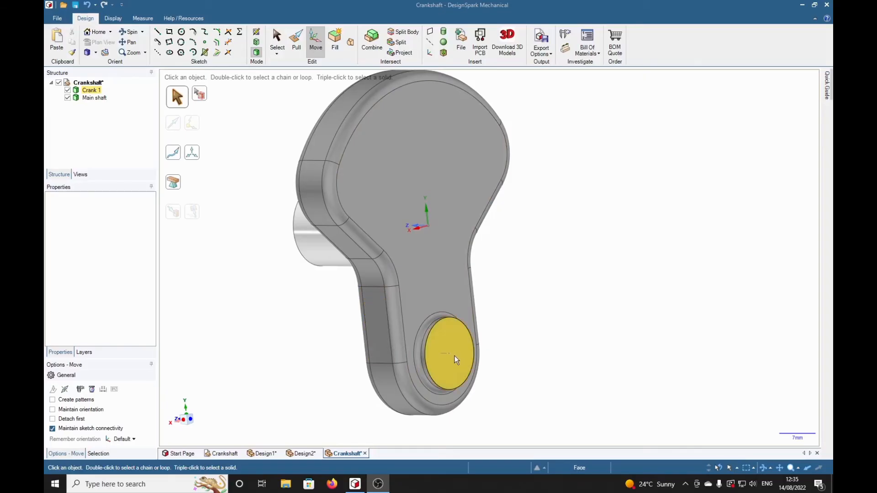
click(458, 354)
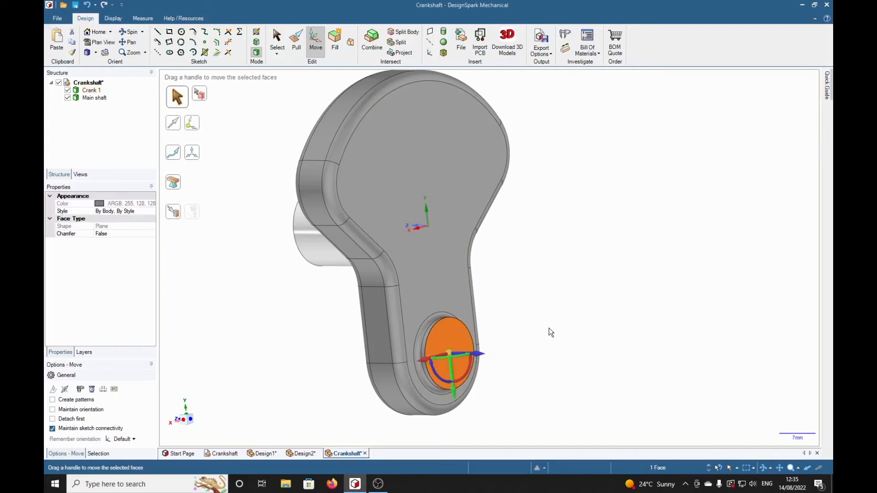
key(v)
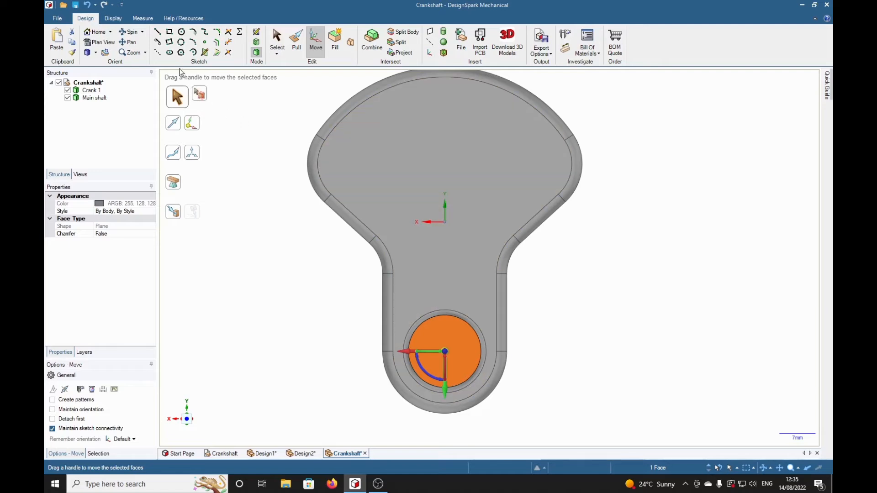
click(181, 31)
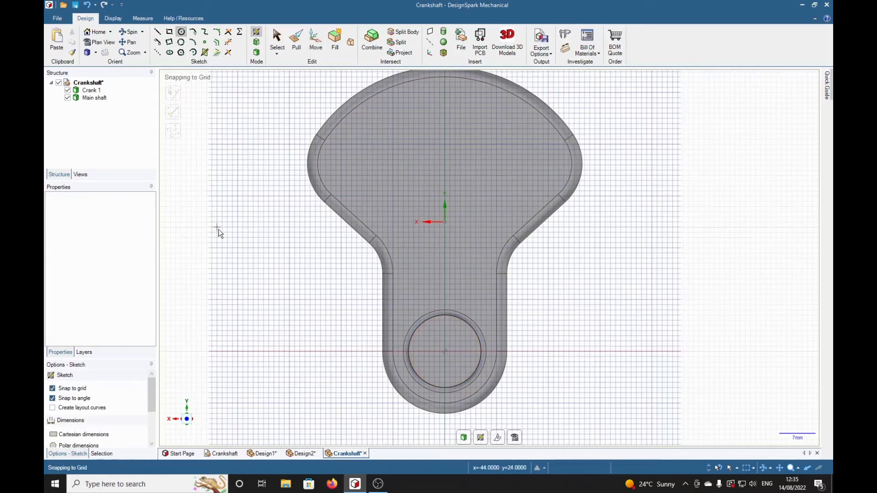
click(445, 352)
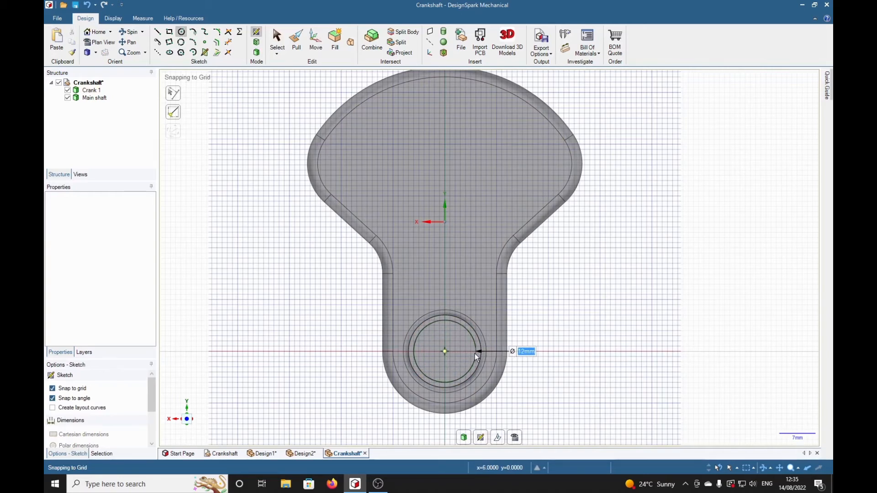
click(475, 352)
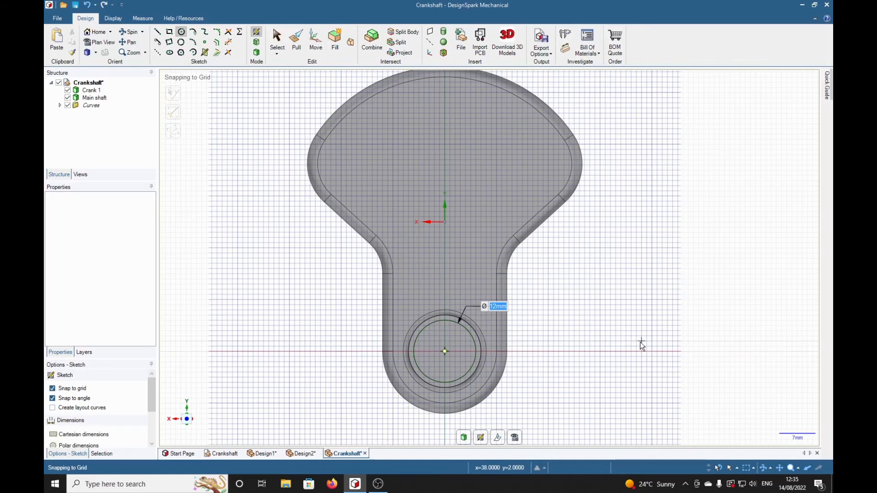
key(m)
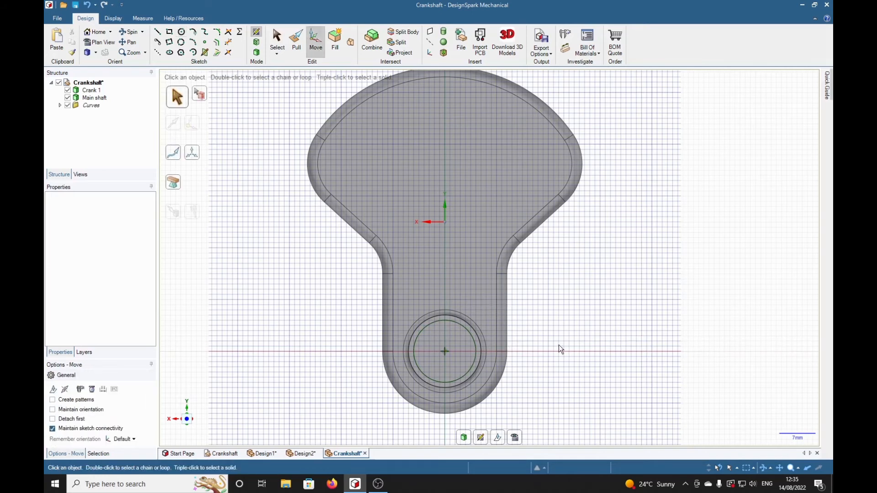
key(d)
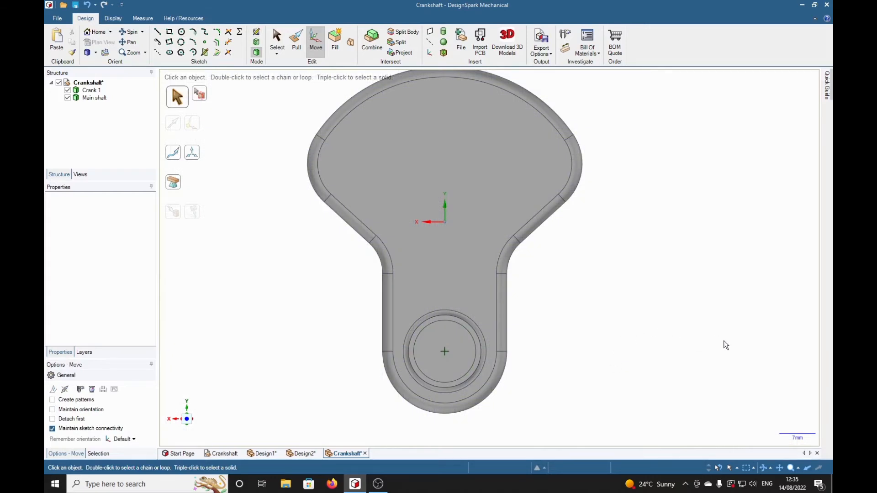
Step: Move the 12 mm circular face straight outward from the smaller boss as a separate surface
middle_drag(676, 359, 610, 358)
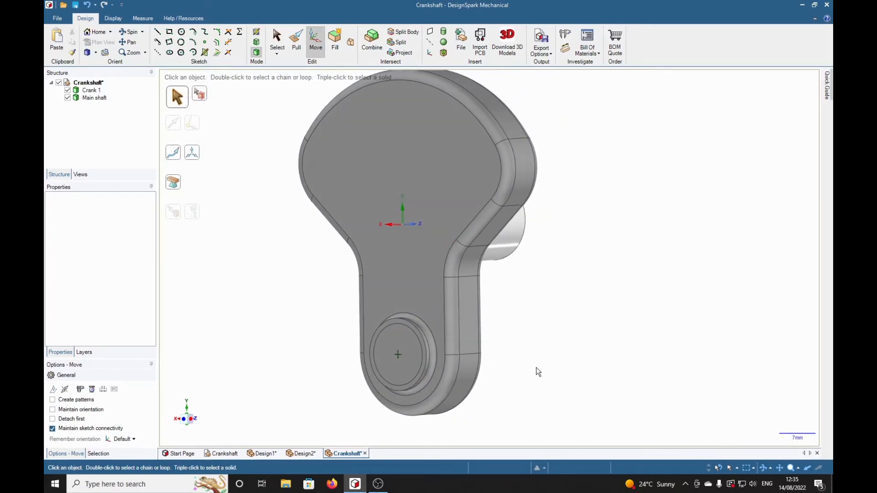
click(397, 360)
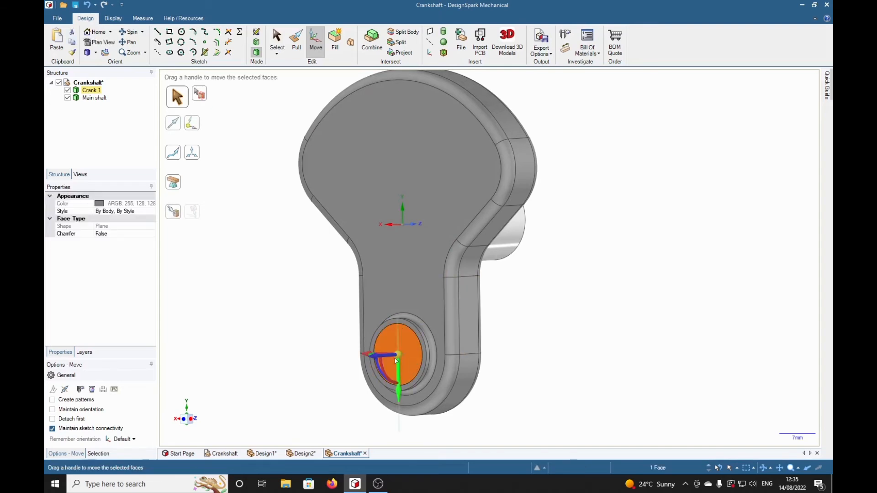
drag(379, 355, 344, 362)
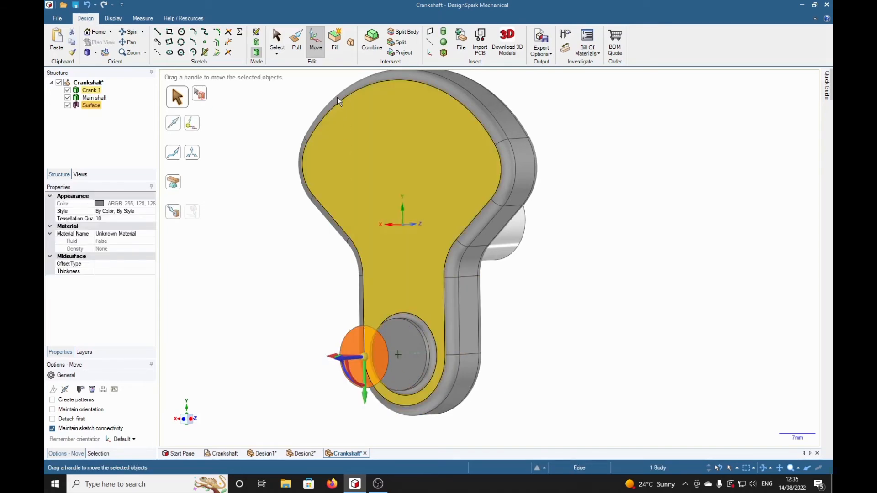
Step: Pull the detached 12 mm circular face 13 mm outward, away from the crank, into a solid cylinder
click(296, 43)
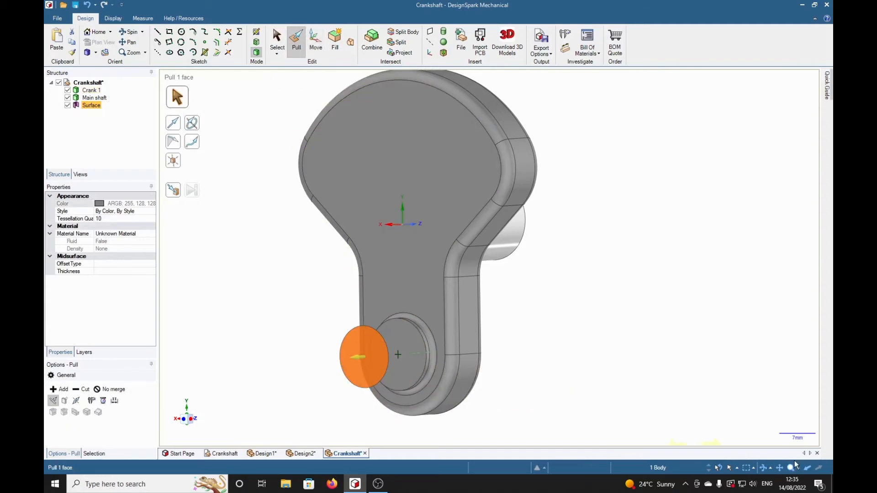
text(13)
key(Return)
middle_drag(513, 344, 564, 399)
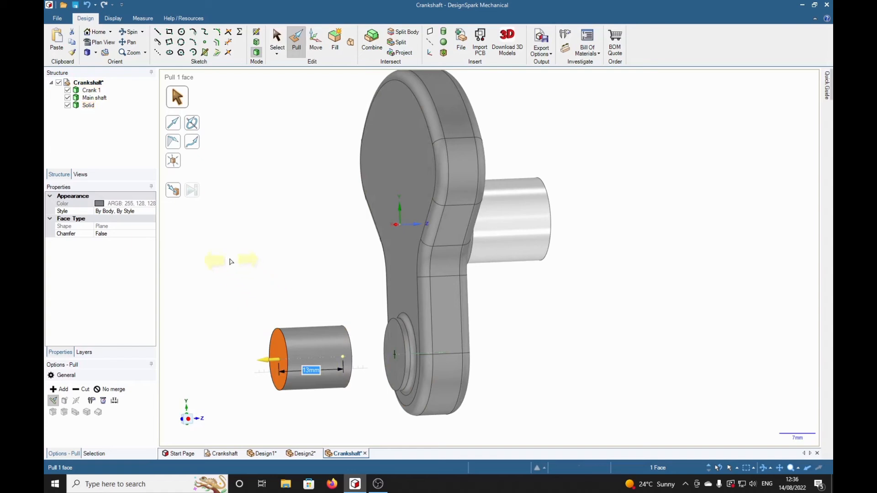
Step: Rename the new solid cylinder as Crank pin
click(277, 41)
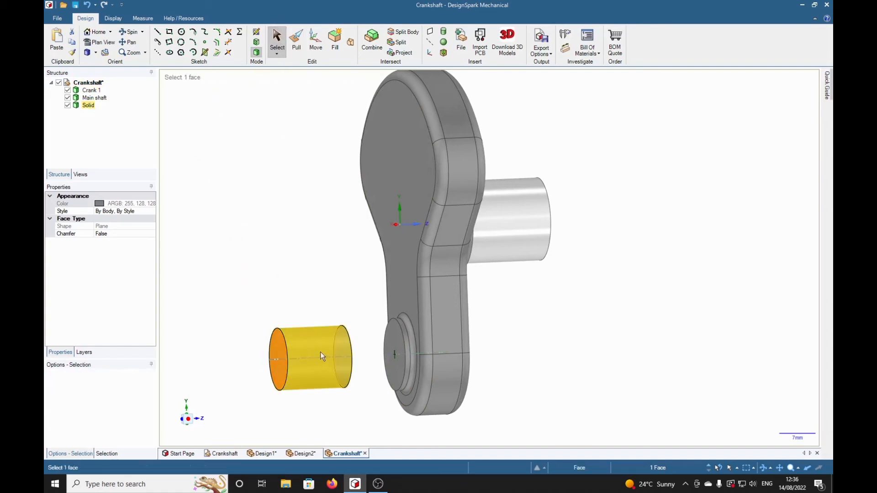
right_click(89, 107)
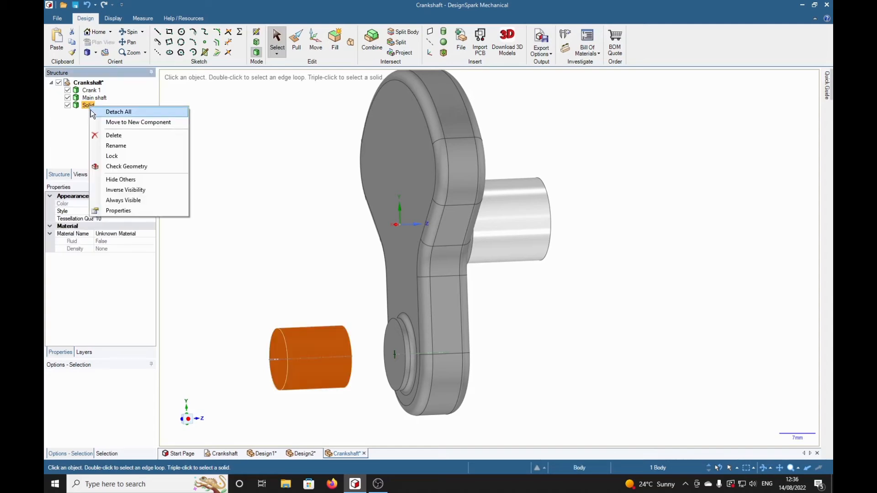
click(118, 147)
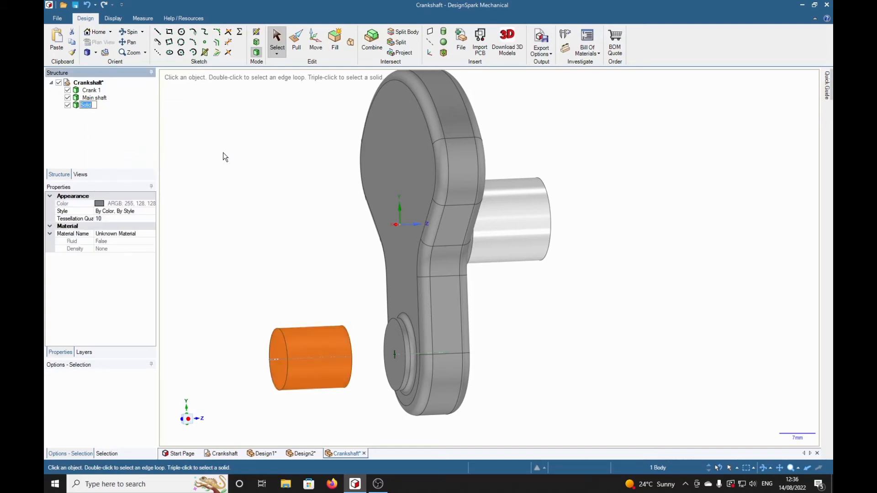
text(Crank pin)
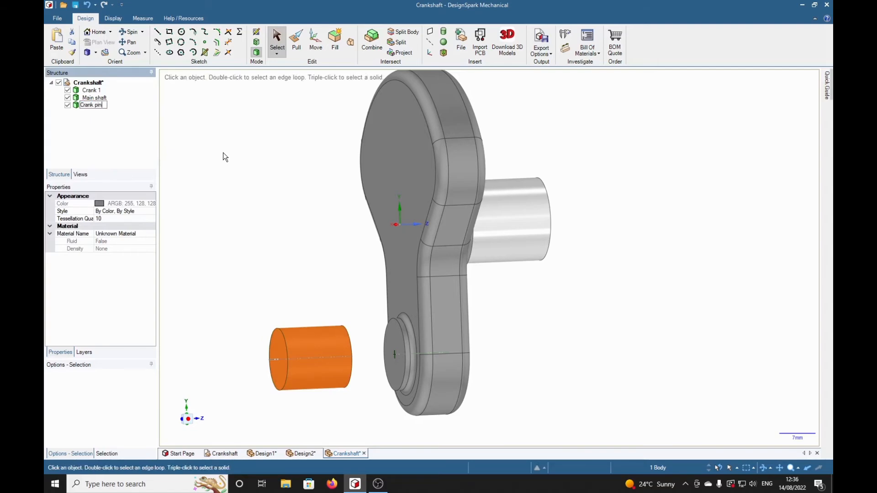
key(Return)
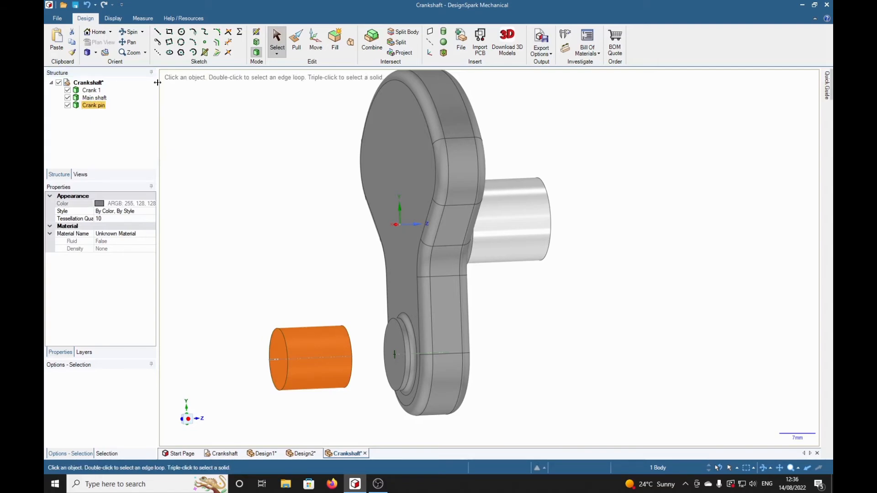
Step: Colour the Crank pin body light grey
click(113, 18)
click(129, 36)
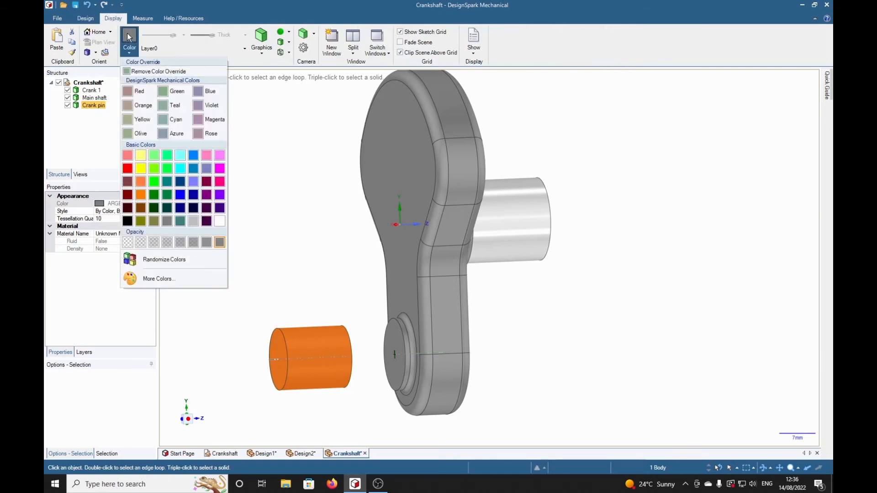
click(196, 221)
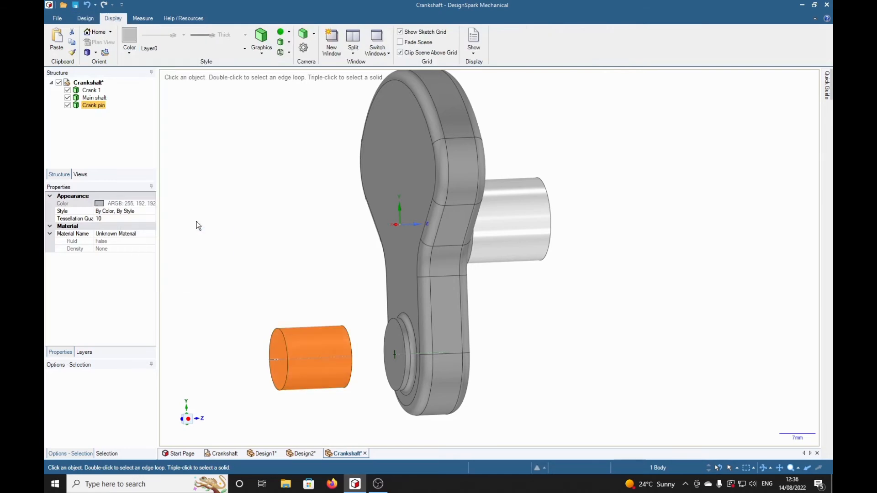
Step: Give the Crank pin the Metallic render style, apply a finish option and clear the selection
click(283, 32)
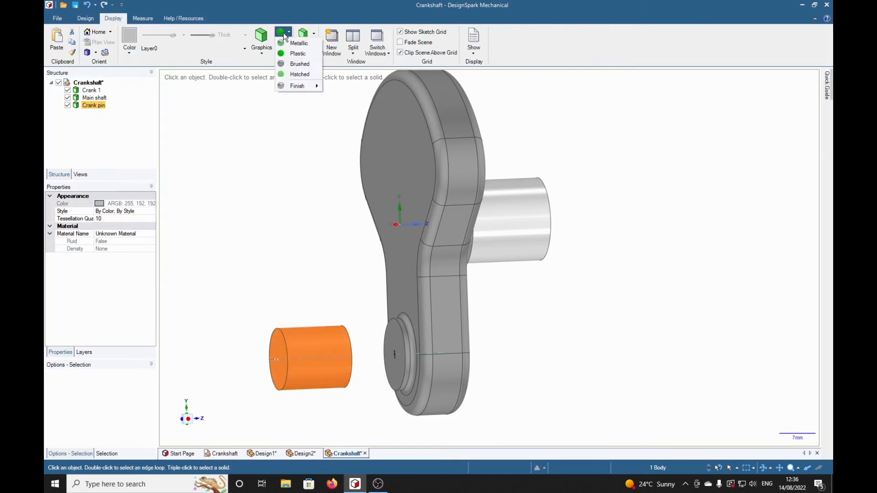
click(287, 44)
click(282, 32)
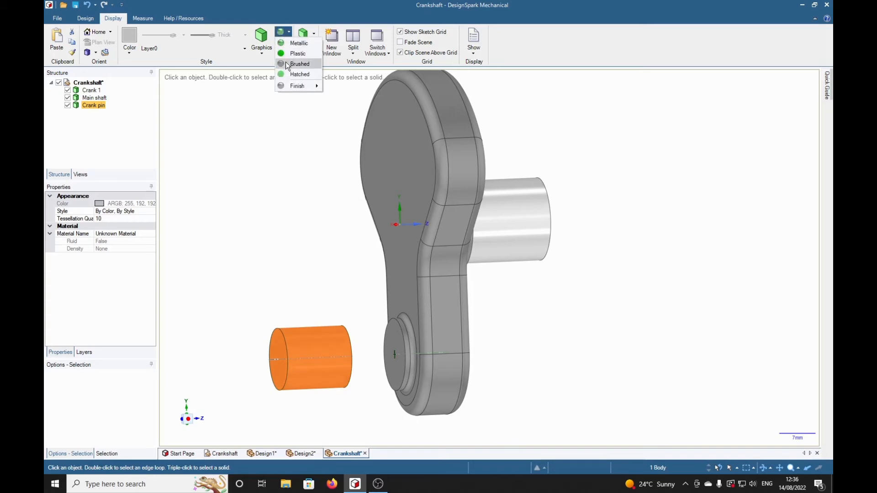
mouse_move(288, 86)
click(345, 117)
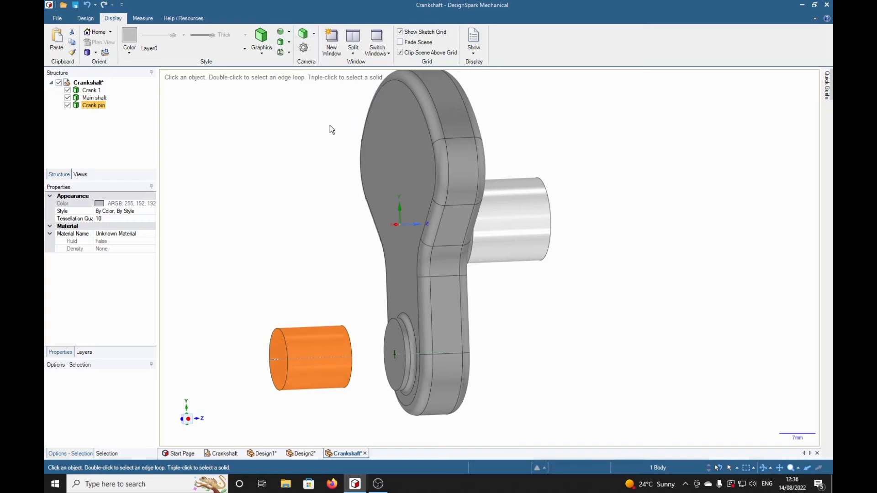
click(313, 421)
Step: Move the Crank pin by its inner end face up to the flat face of Crank 1's smaller boss and clear the selection
middle_drag(597, 426, 537, 407)
click(95, 105)
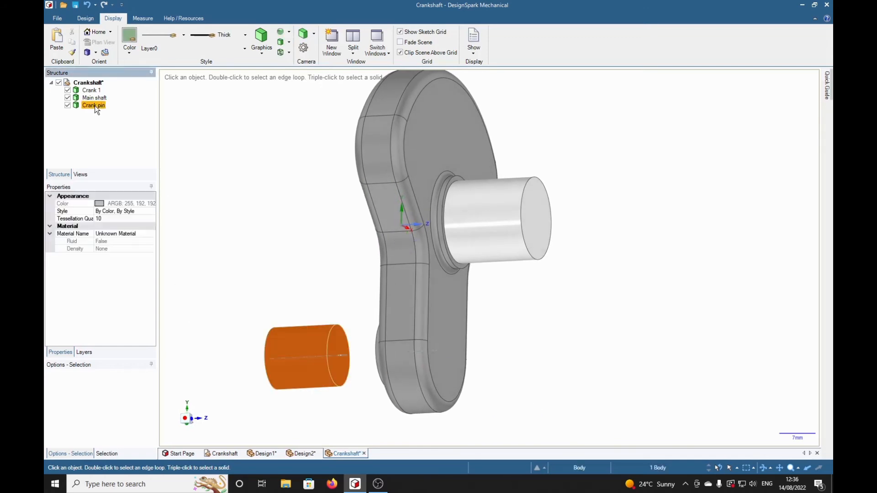
click(86, 17)
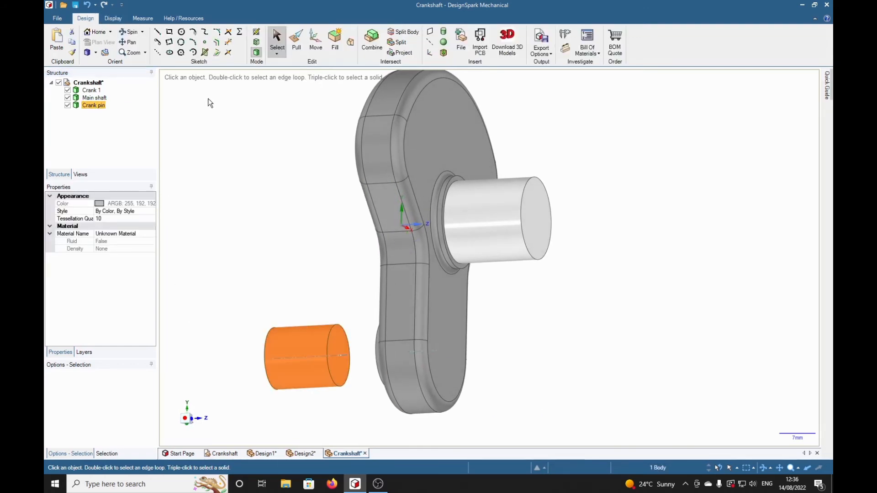
key(m)
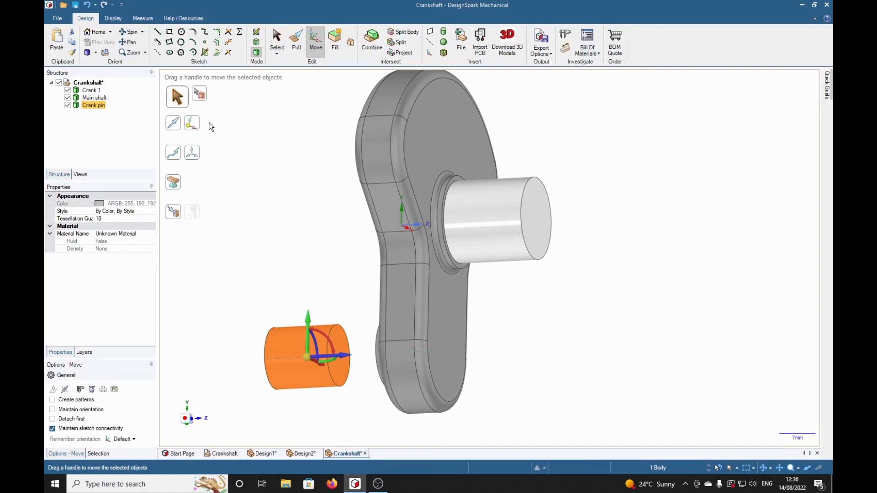
drag(305, 358, 334, 369)
middle_drag(286, 404, 212, 276)
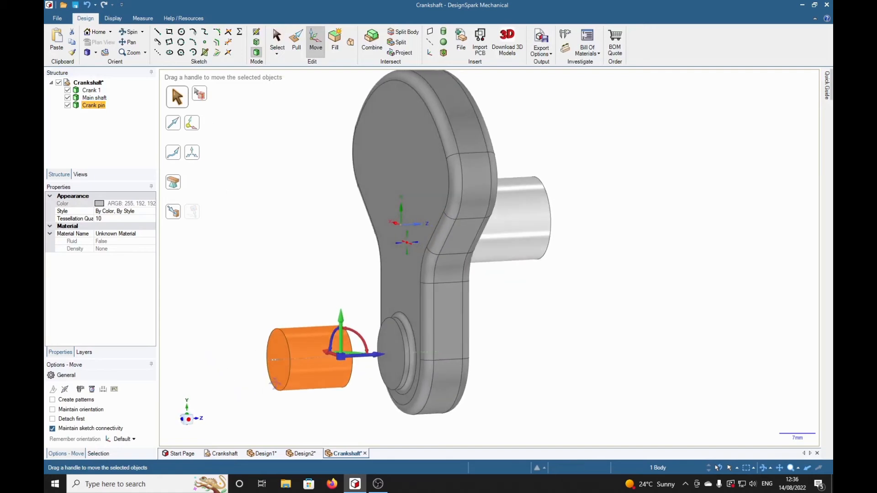
click(173, 215)
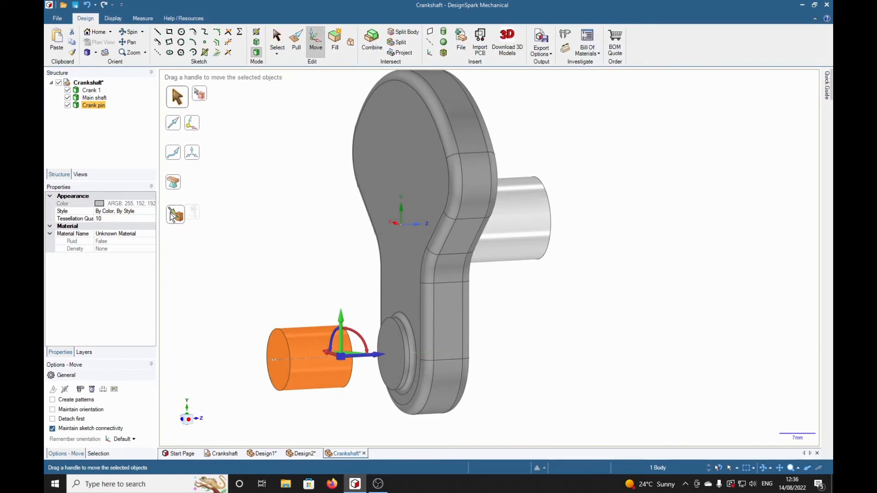
click(395, 377)
click(605, 371)
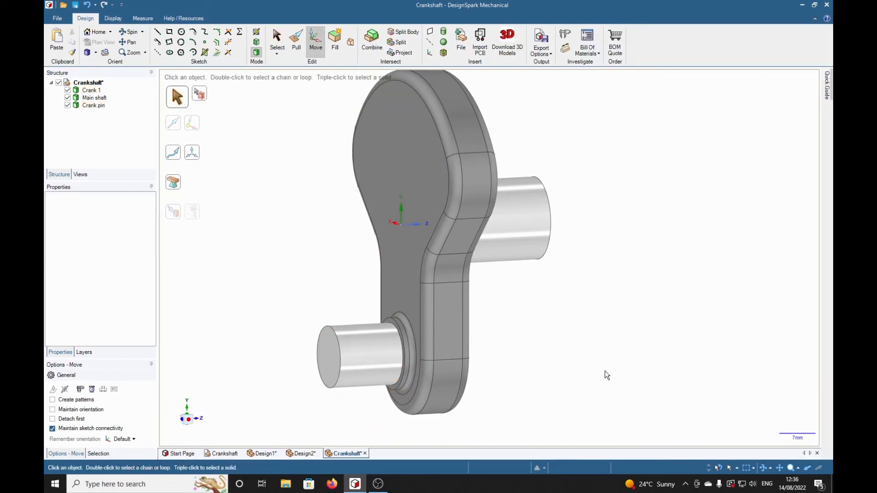
Step: Copy Crank 1 and the Main shaft together about 35.9 mm along the shaft axis, past the crank pin, and clear the selection
mouse_move(630, 357)
middle_down()
mouse_move(622, 372)
mouse_move(573, 349)
mouse_move(590, 349)
mouse_move(579, 361)
mouse_move(634, 365)
mouse_move(570, 369)
mouse_move(618, 364)
mouse_move(624, 372)
middle_up()
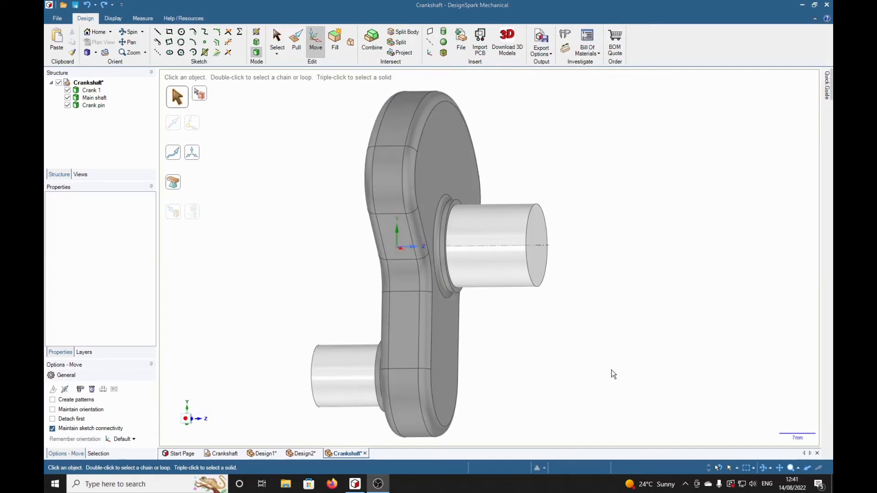
middle_drag(581, 366, 612, 382)
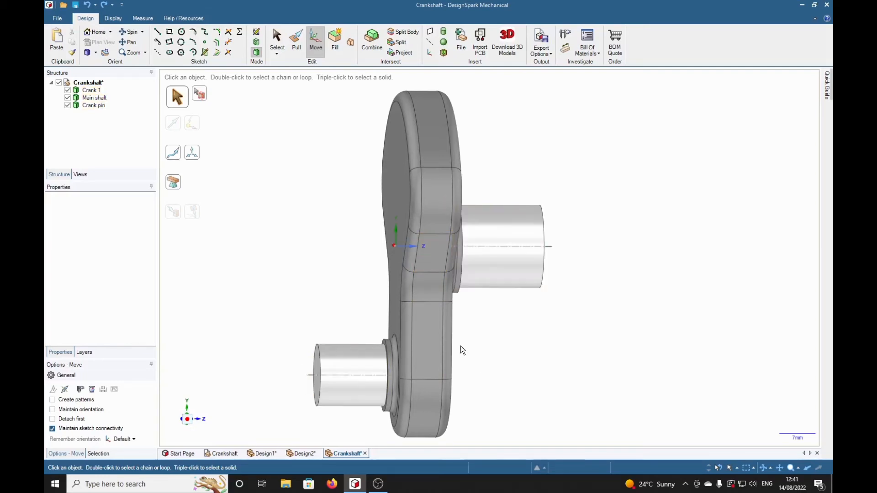
drag(349, 83, 575, 441)
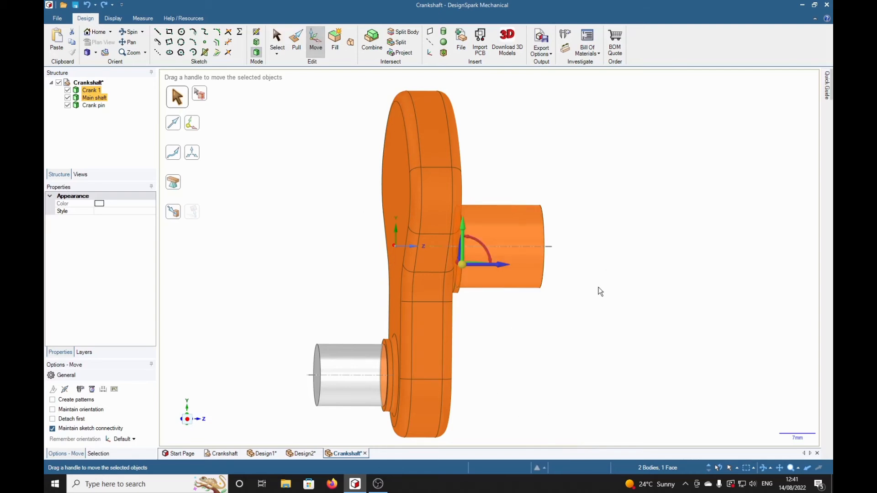
ctrl+drag(496, 265, 319, 272)
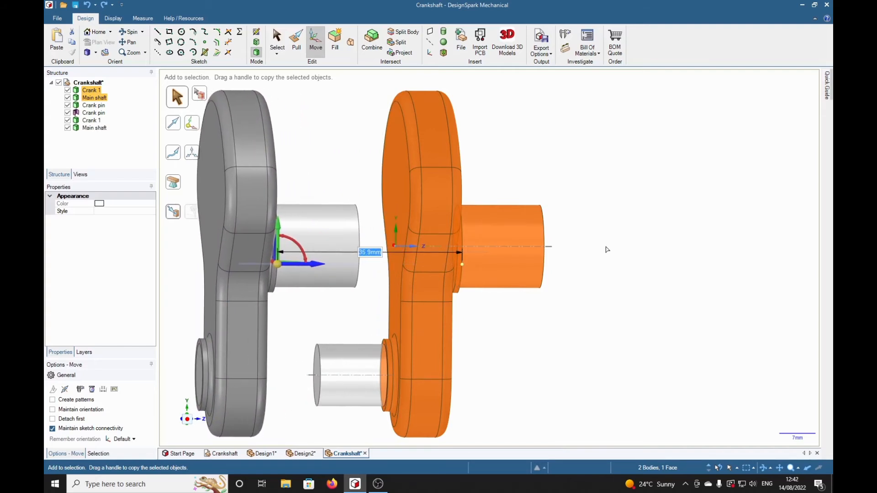
shift+middle_drag(567, 363, 689, 365)
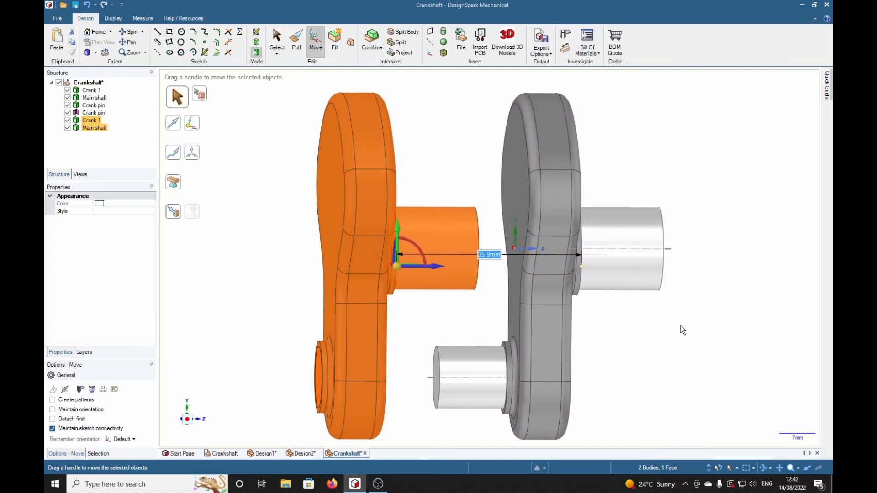
click(679, 348)
Step: Rotate the copied crank and main shaft together by 180° so the copied shaft points outward and its smaller boss faces the crank pin
middle_drag(679, 349, 677, 420)
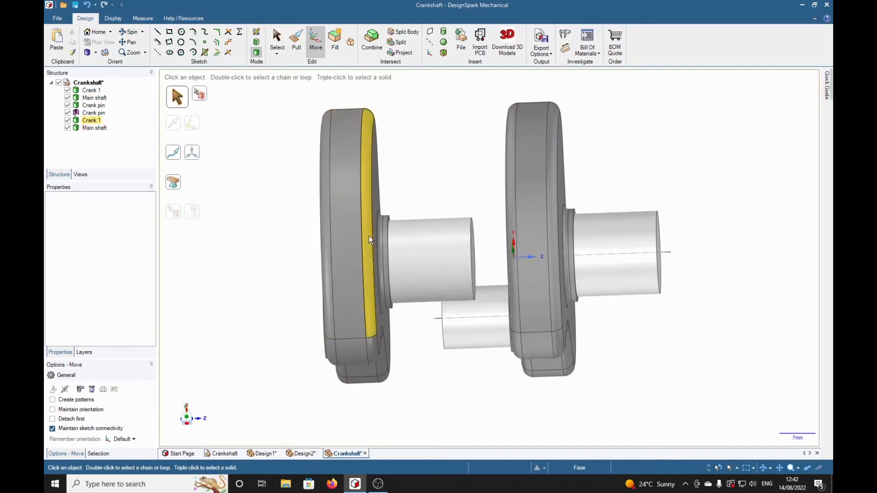
middle_drag(487, 424, 484, 325)
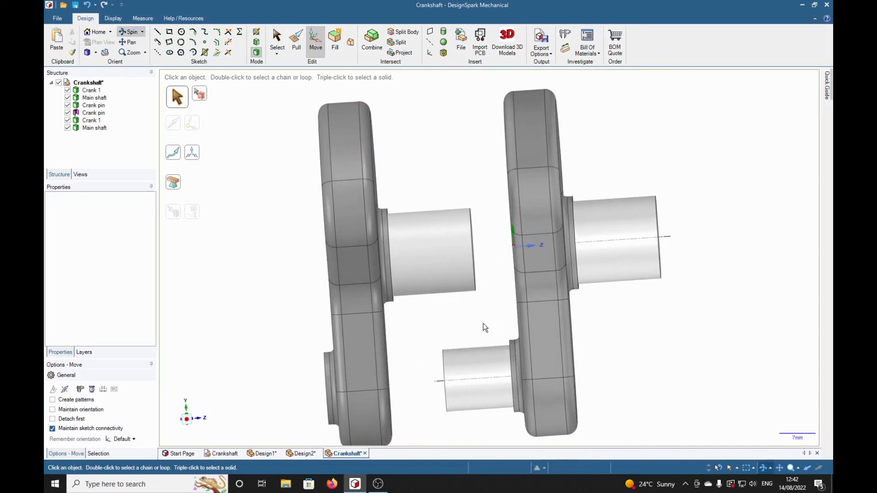
triple_click(442, 270)
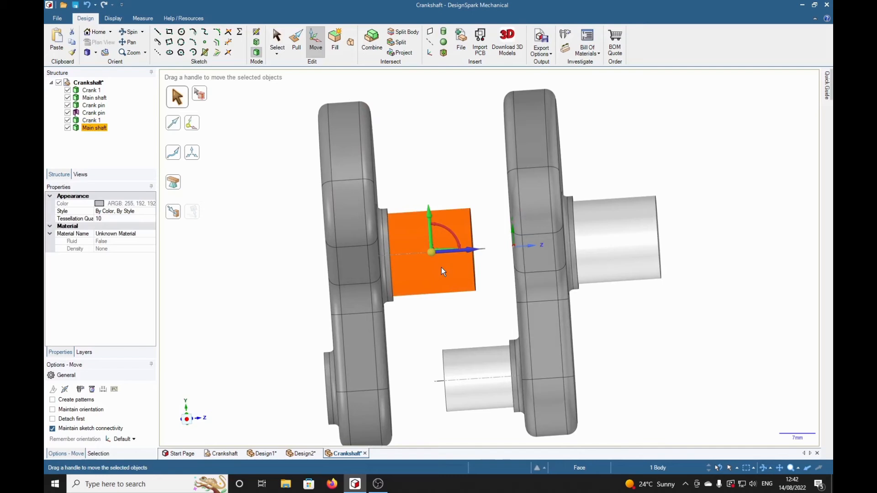
ctrl+click(351, 229)
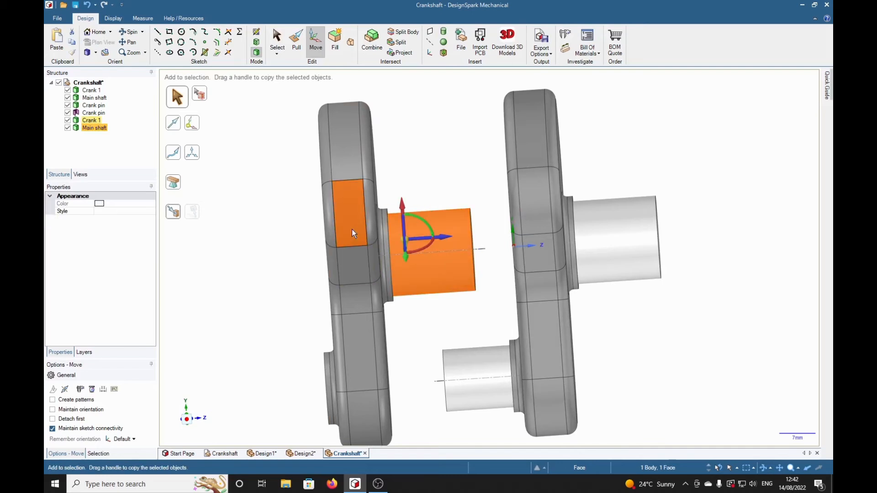
ctrl+double_click(352, 230)
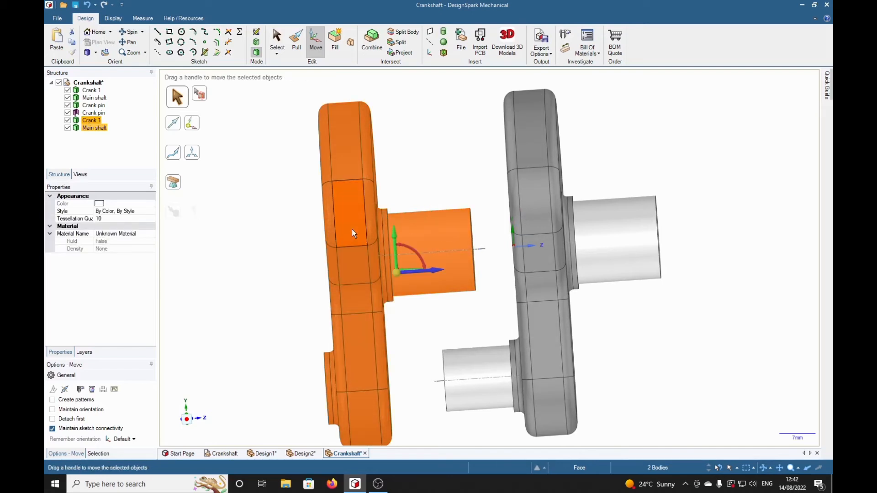
middle_drag(425, 149, 431, 245)
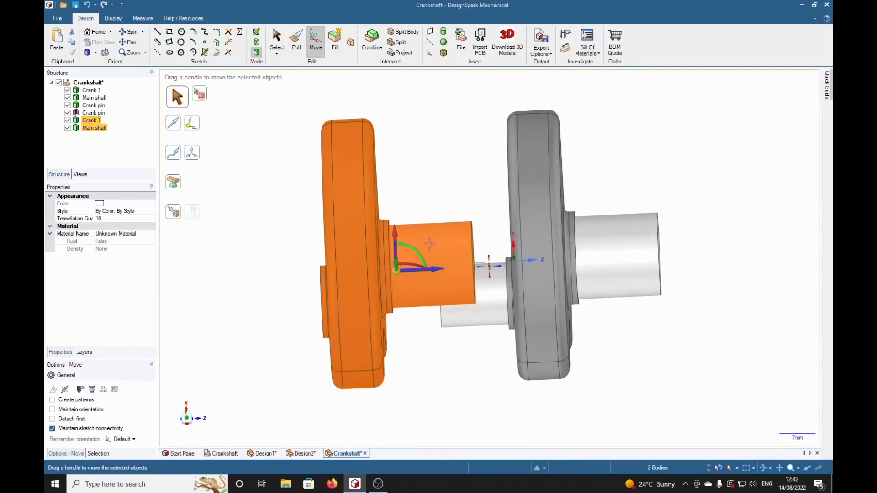
drag(418, 249, 386, 238)
text(18)
key(Escape)
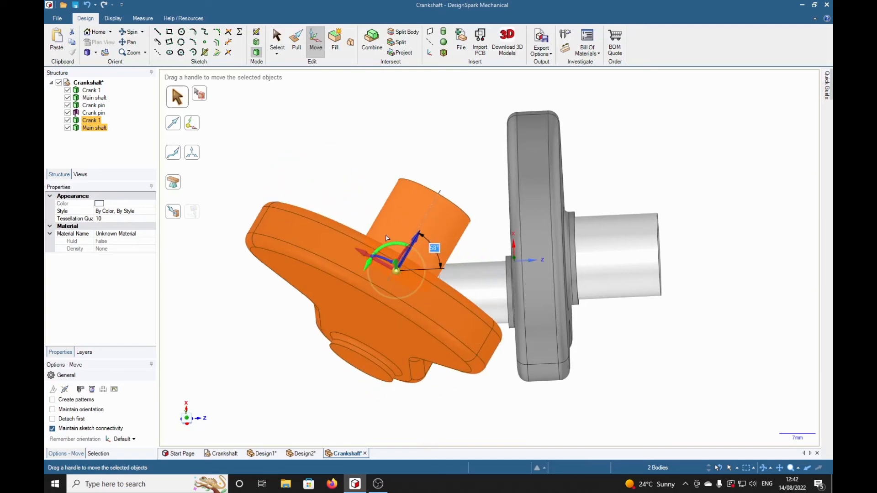
text(180)
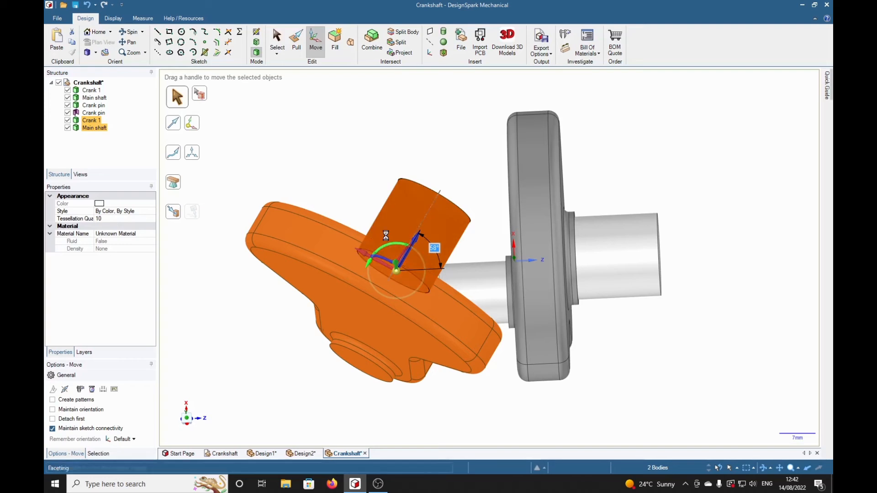
key(Return)
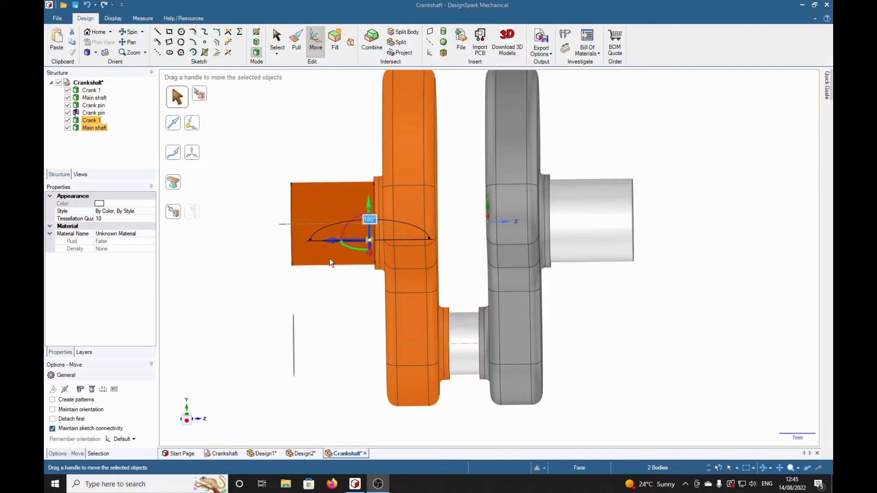
Step: Pull the copied crank and main shaft about 14.5 mm outward and seat the smaller boss face against the crank pin's free end face
drag(330, 242, 257, 247)
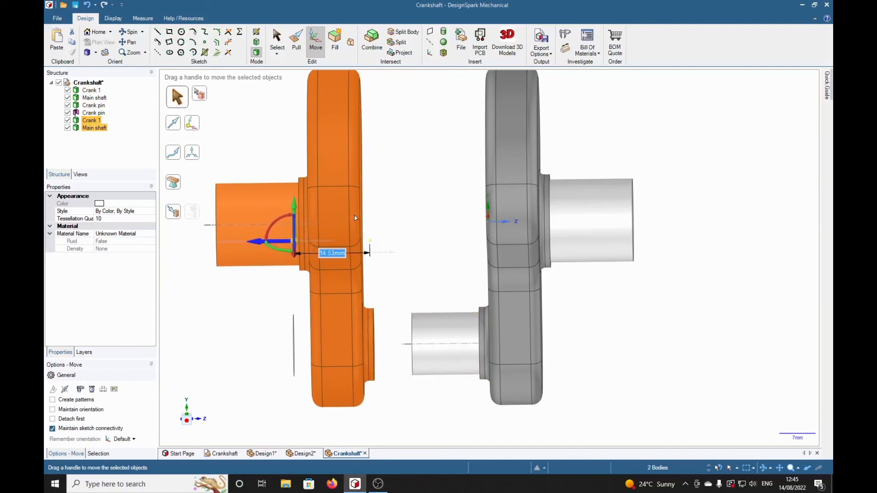
key(h)
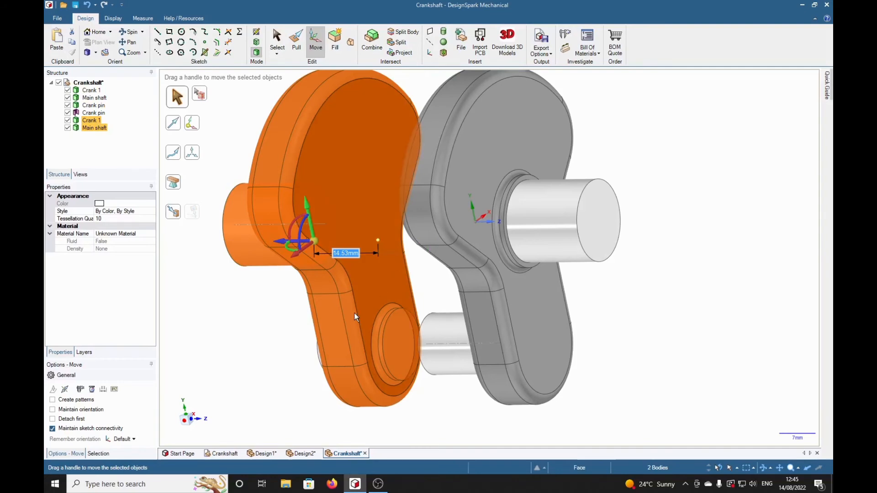
drag(315, 247, 388, 345)
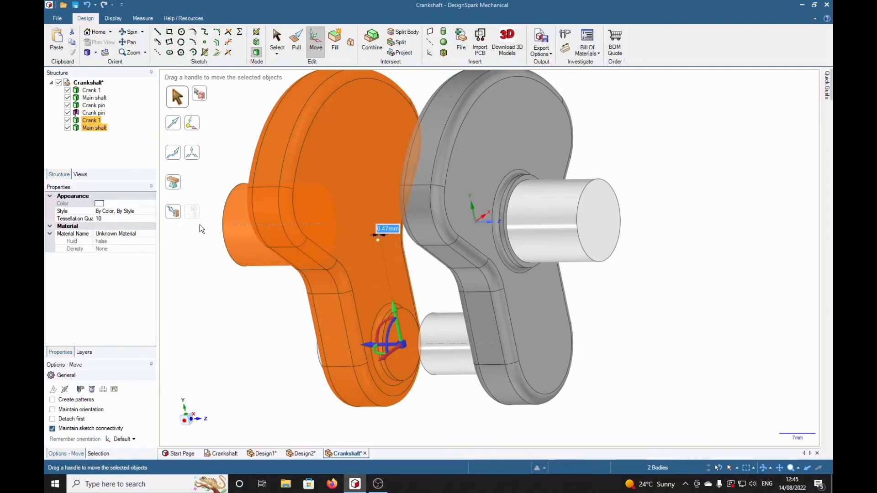
click(175, 215)
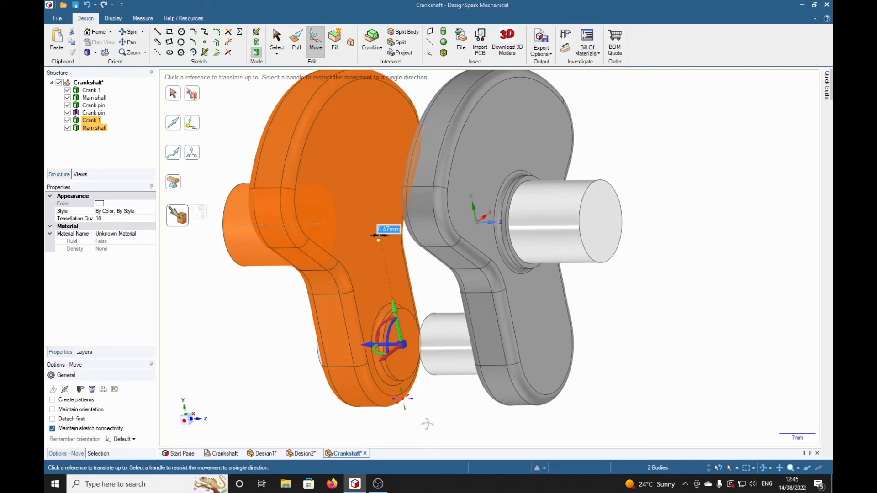
middle_drag(427, 421, 493, 424)
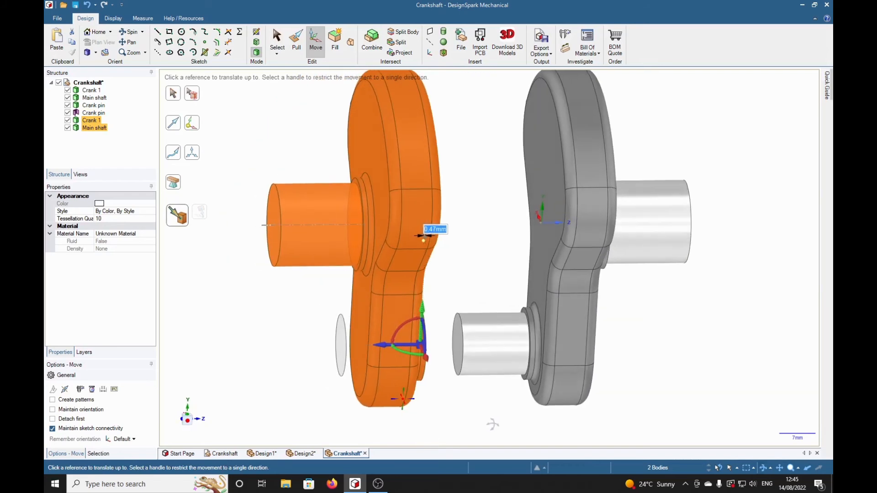
click(458, 354)
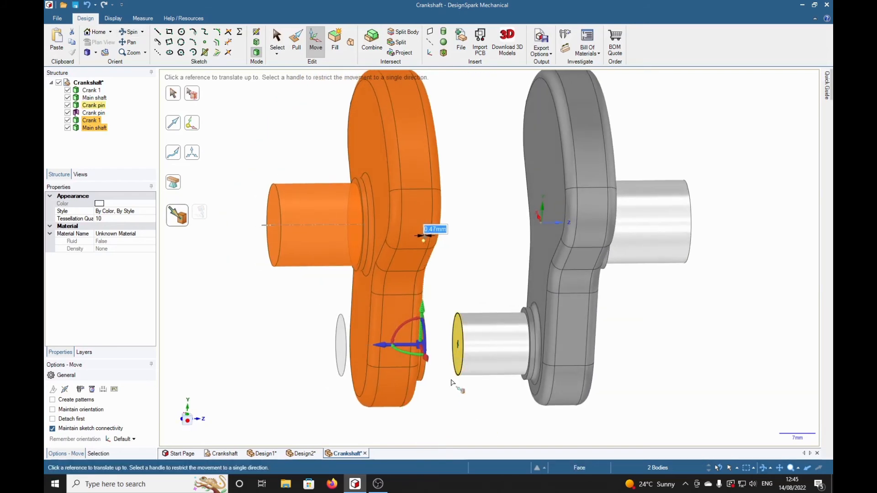
mouse_move(672, 371)
middle_down()
mouse_move(665, 382)
mouse_move(666, 360)
mouse_move(699, 364)
mouse_move(662, 378)
mouse_move(655, 371)
middle_up()
key(Escape)
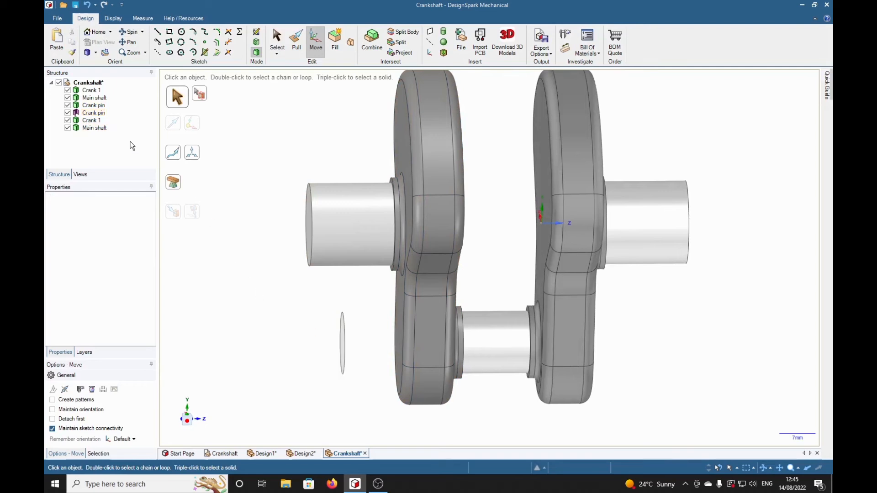
Step: Delete the stray Crank pin surface body beside the copied crank
click(93, 113)
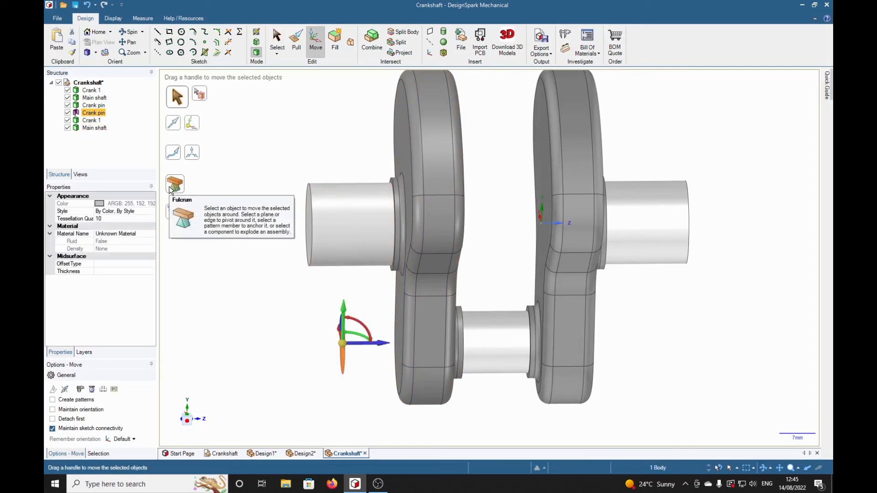
key(Delete)
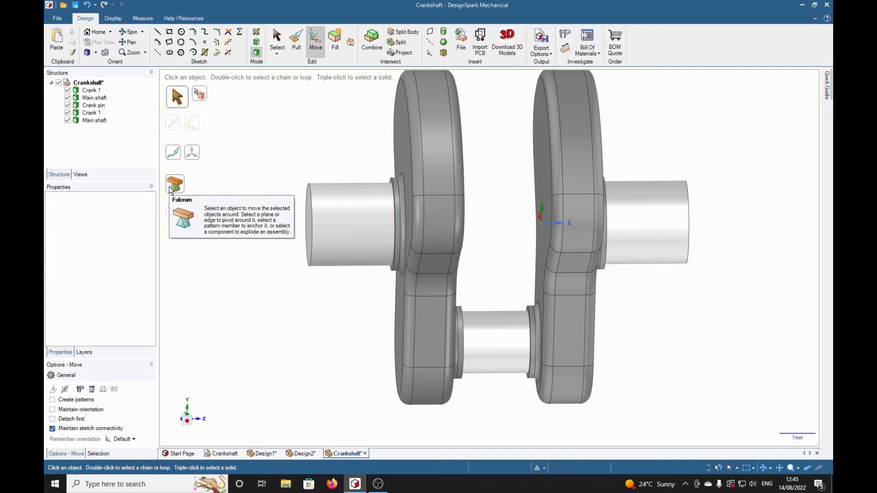
middle_drag(703, 330, 686, 348)
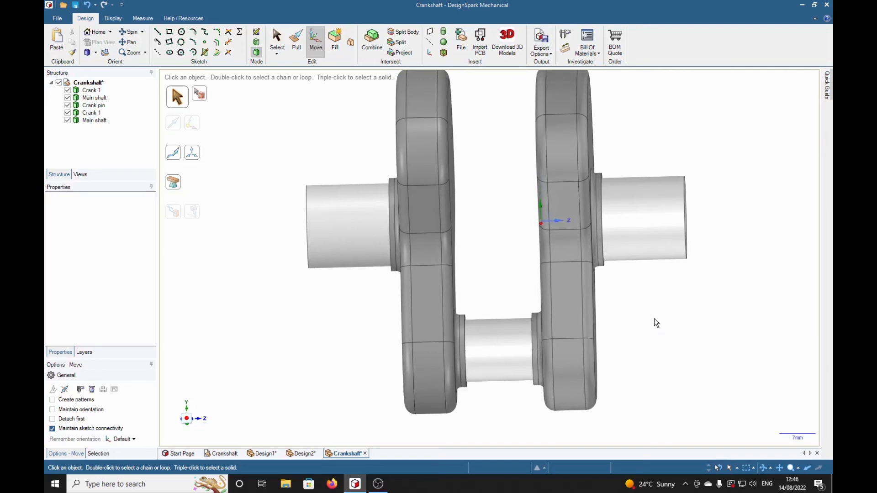
Step: Copy both cranks, the crank pin and the original main shaft together about 66.7 mm along the shaft axis, beyond the original shaft's free end
shift+middle_drag(718, 347, 611, 365)
middle_drag(692, 354, 682, 368)
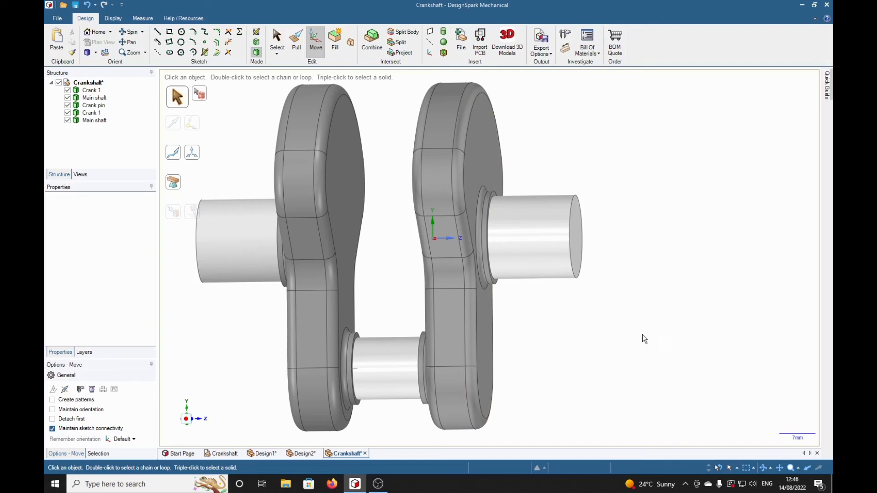
middle_drag(619, 327, 643, 315)
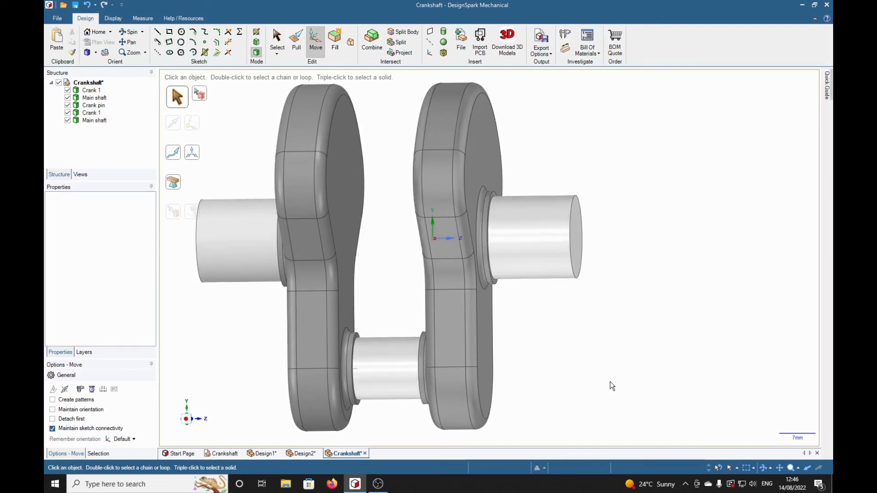
middle_drag(620, 404, 612, 364)
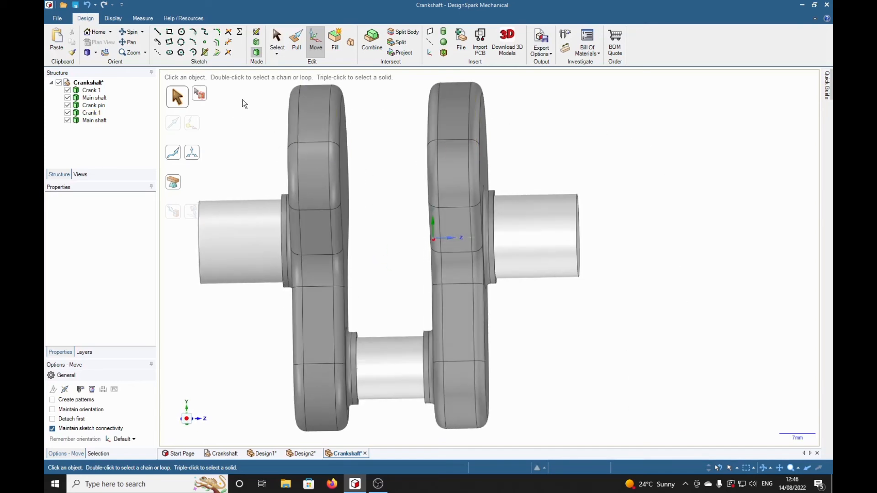
click(271, 54)
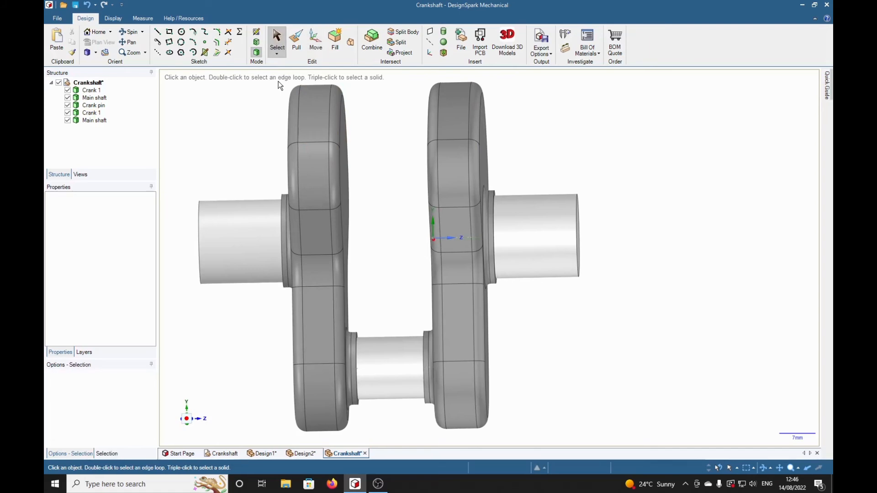
drag(278, 81, 599, 439)
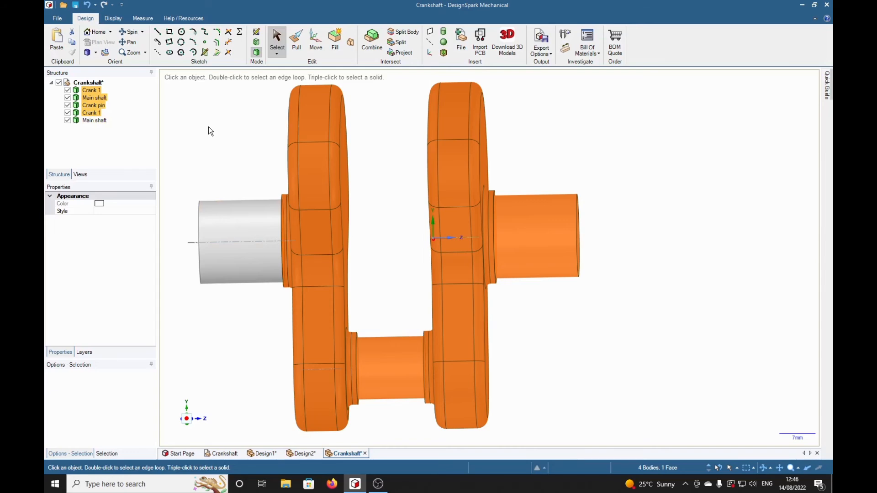
click(316, 40)
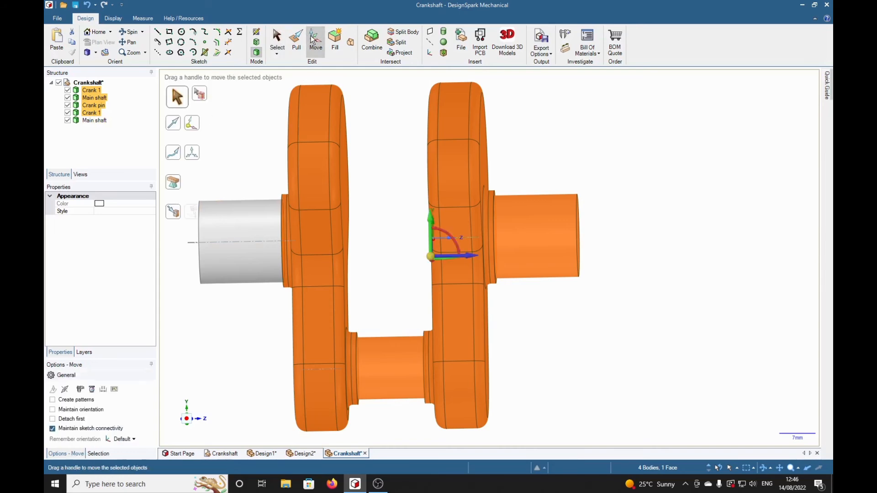
key(ctrl)
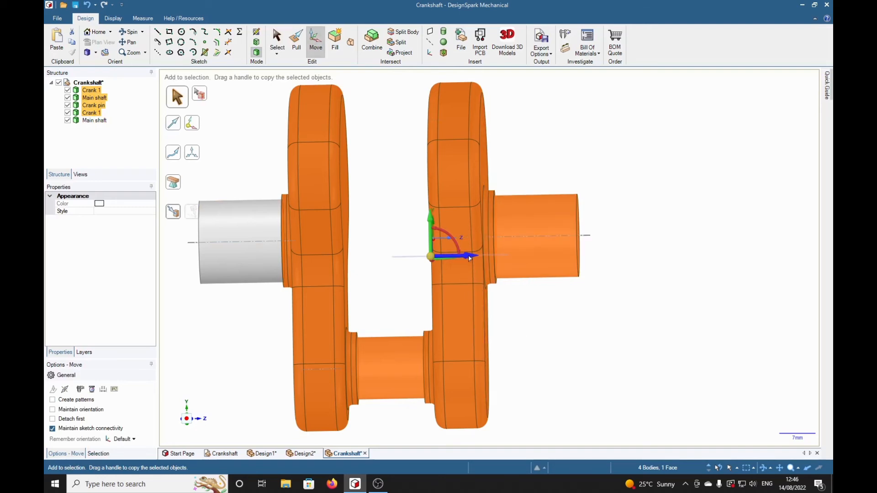
drag(473, 258, 814, 258)
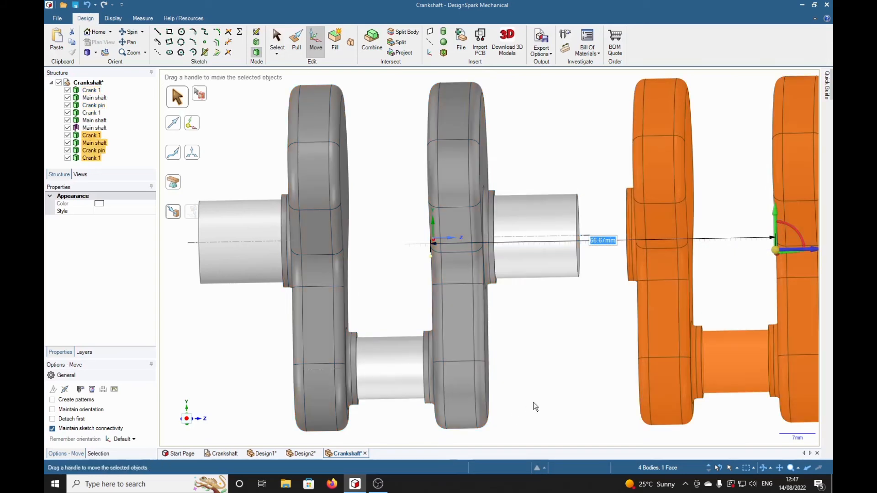
Step: Rotate the copied cranks, crank pin and main shaft together by 180° about the shaft direction so the copied pin sits above
middle_drag(548, 402, 439, 412)
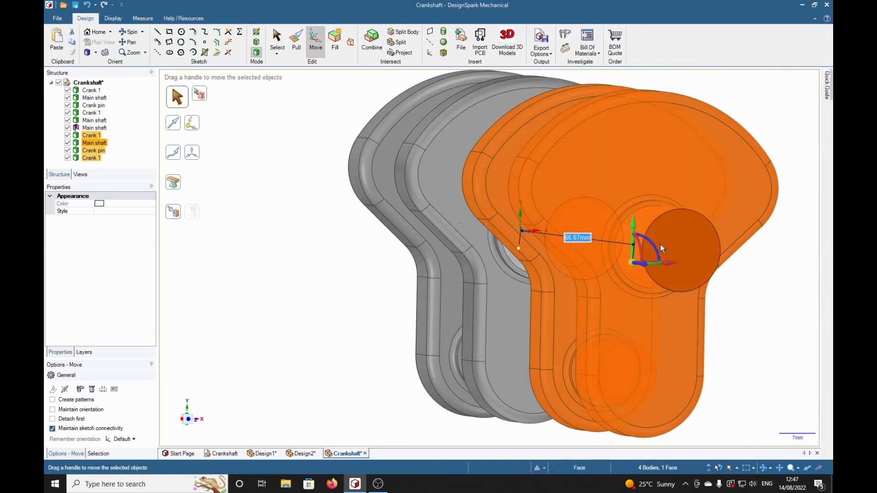
drag(653, 247, 621, 242)
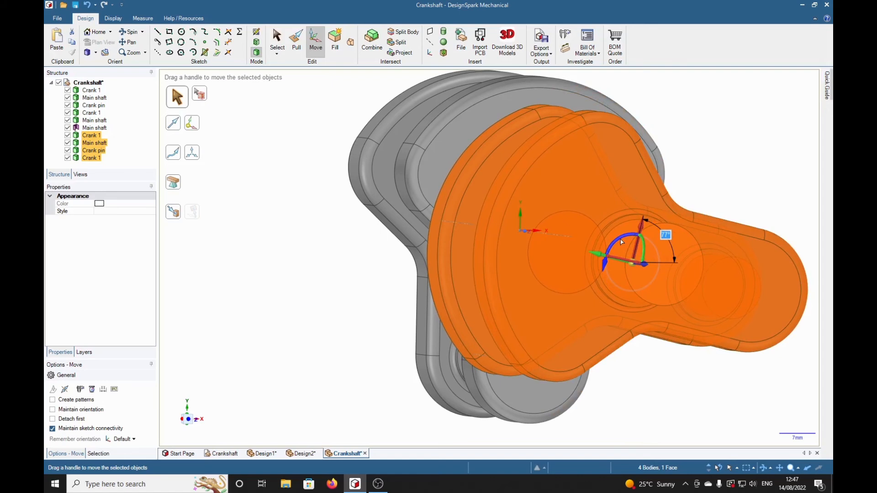
text(180)
key(Escape)
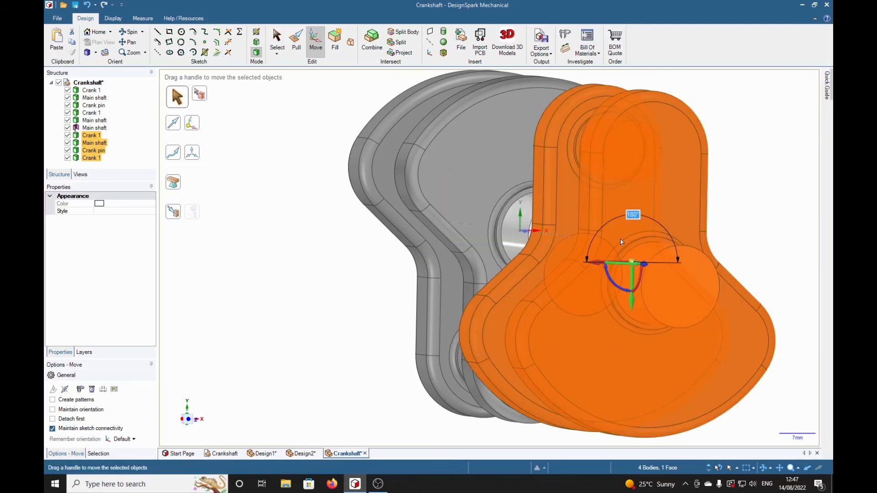
Step: Anchor the move on the copied crank's near larger boss, align the copied bodies with the original main shaft's cylindrical face, and clear the selection
middle_drag(264, 299, 358, 298)
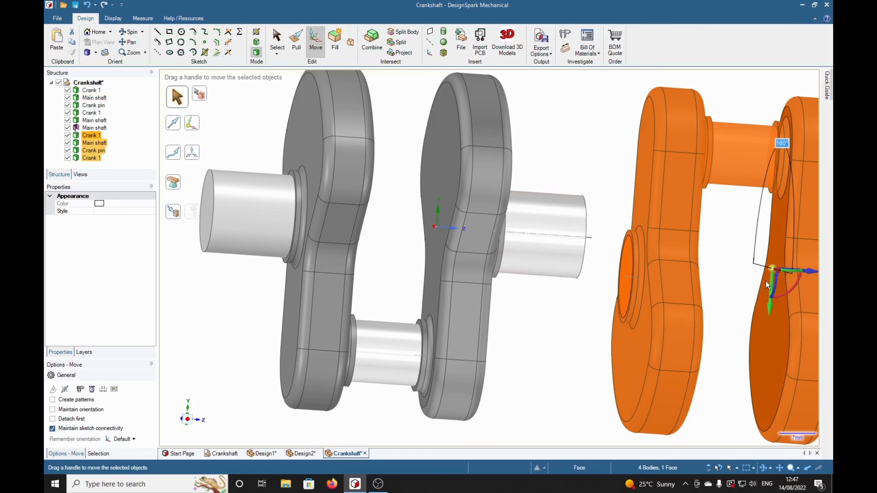
drag(772, 274, 637, 262)
middle_drag(601, 286, 534, 398)
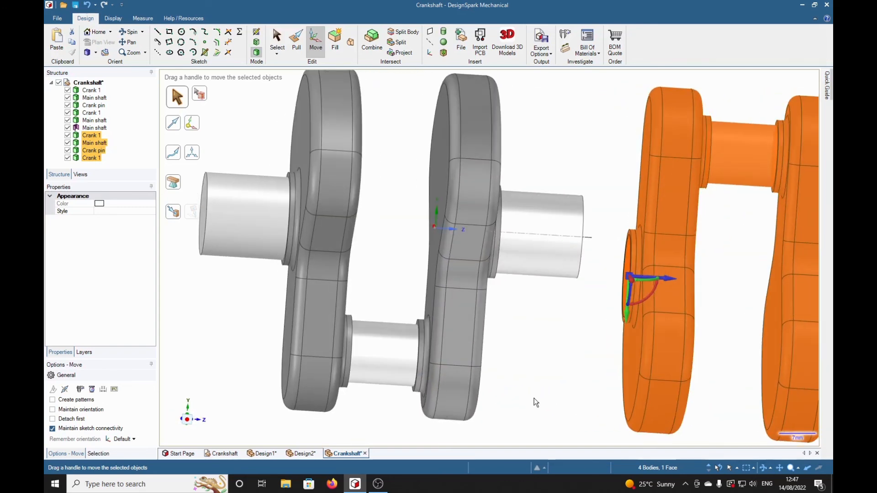
click(173, 212)
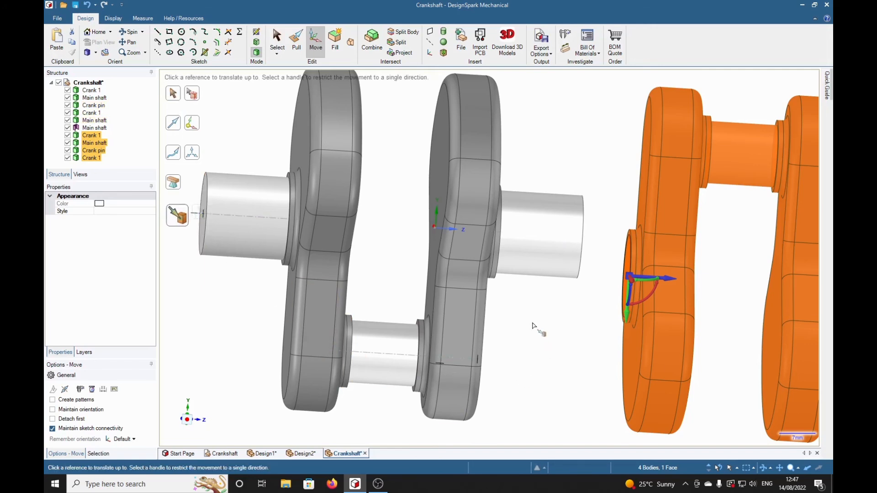
click(537, 263)
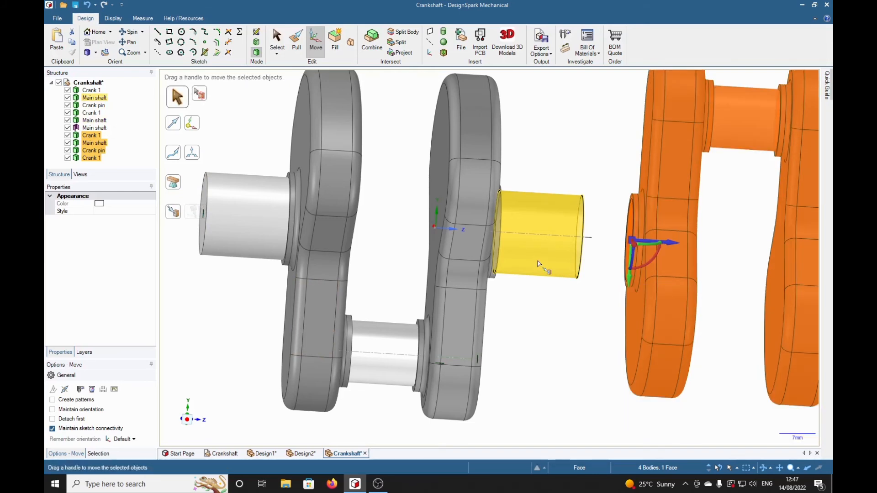
mouse_move(539, 327)
middle_down()
mouse_move(579, 349)
mouse_move(577, 343)
middle_up()
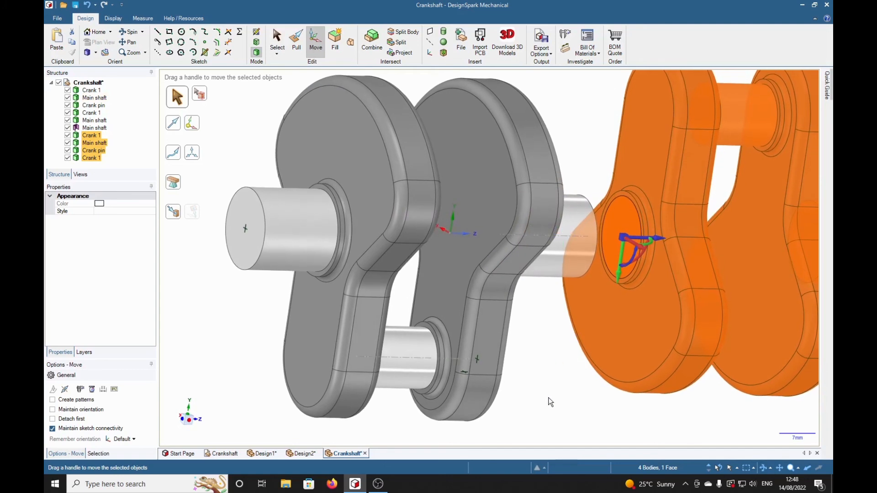
click(538, 386)
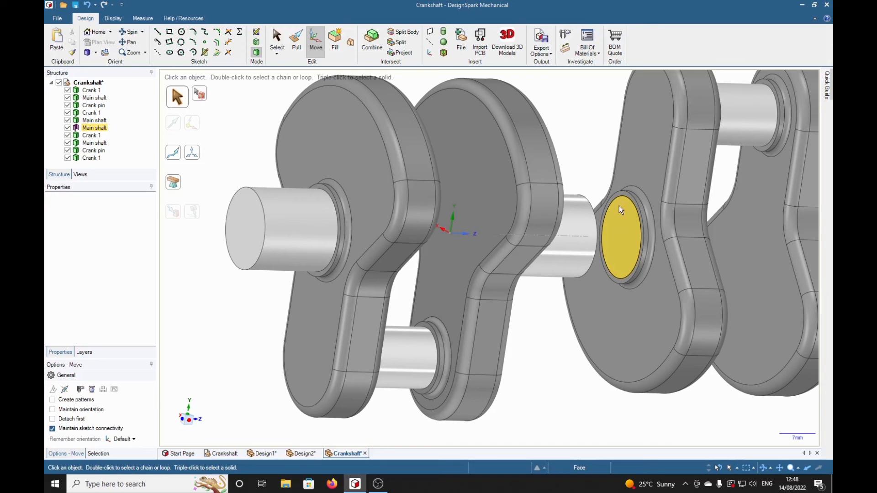
Step: Delete the stray Main shaft surface body covering the copied crank's larger boss face
click(277, 40)
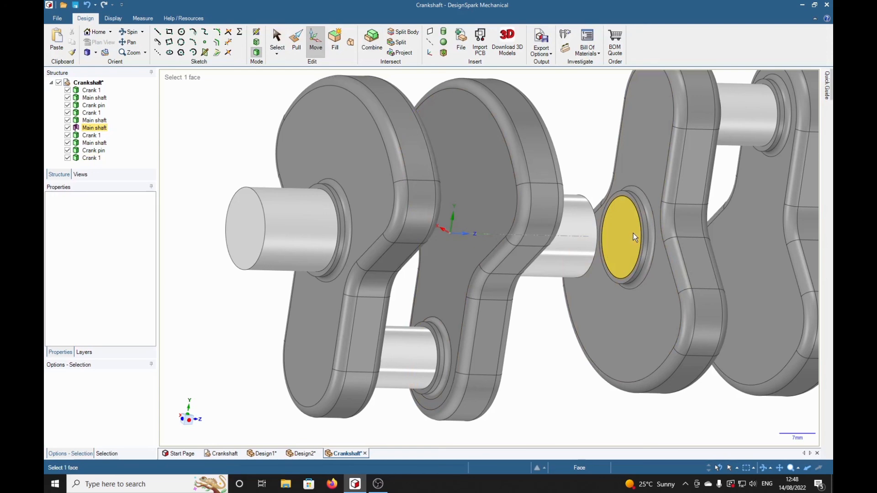
click(627, 199)
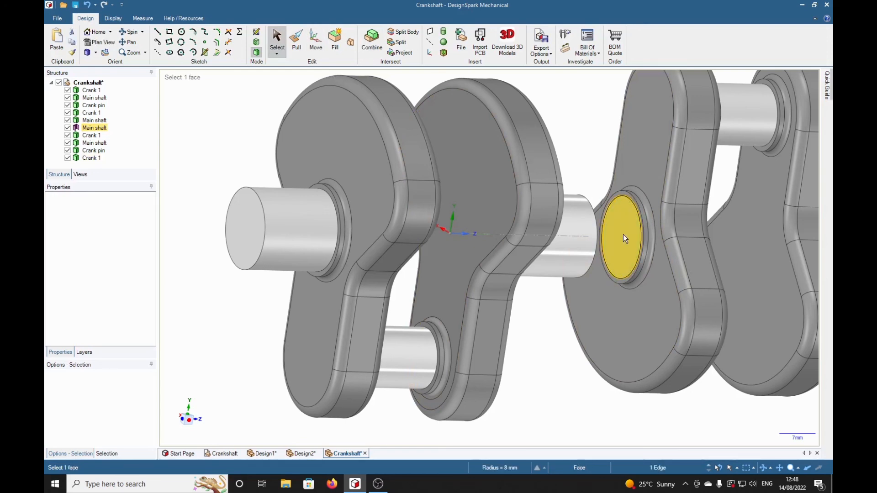
key(f)
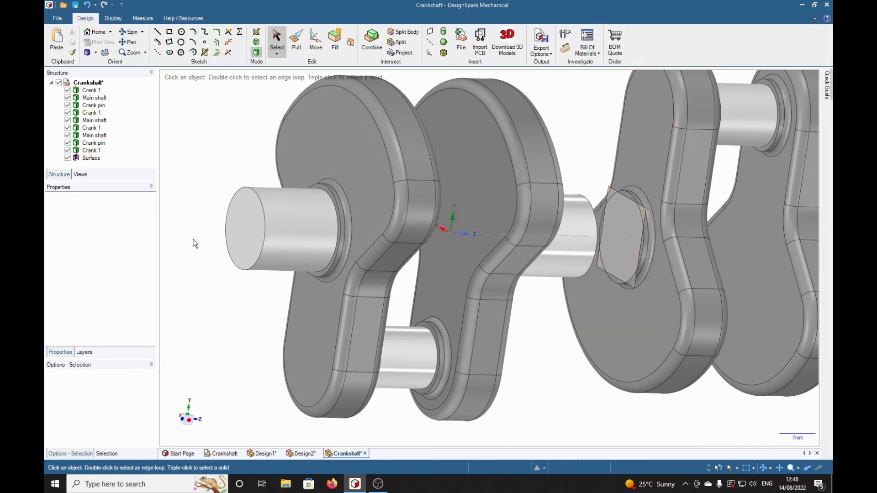
click(91, 158)
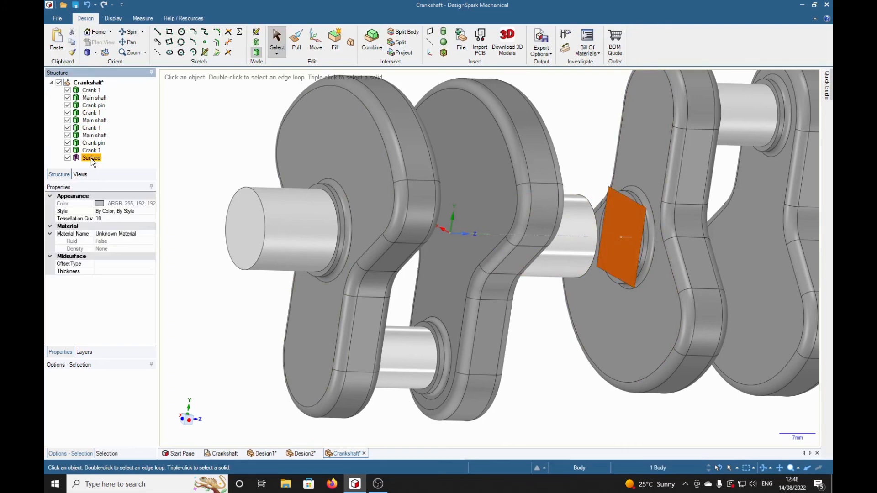
key(Delete)
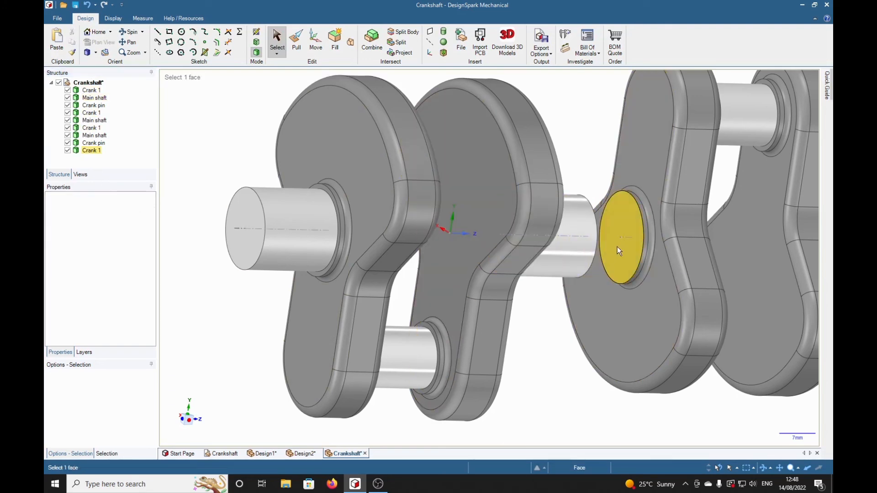
Step: Select the copied cranks, crank pin and main shaft together and anchor their move on the near larger boss face of the copied crank
mouse_move(561, 442)
middle_down()
mouse_move(569, 425)
mouse_move(435, 411)
middle_up()
scroll(563, 396, down, 3)
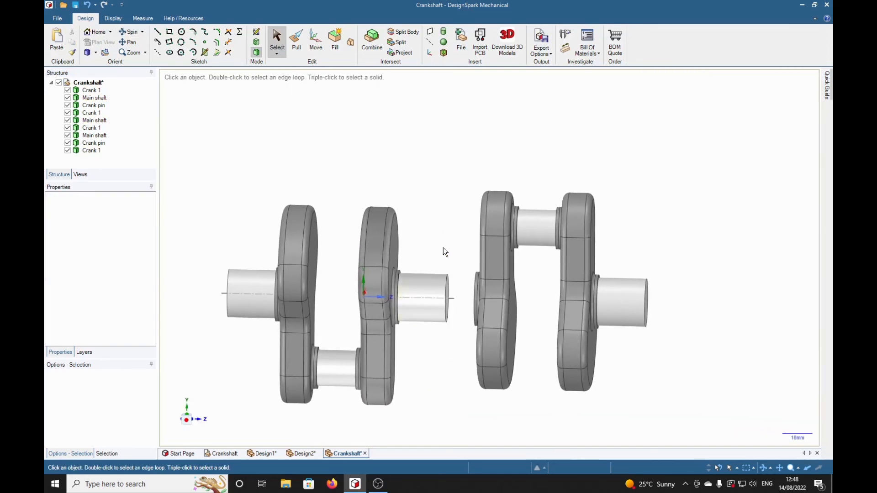
drag(456, 176, 683, 423)
middle_drag(434, 431, 499, 419)
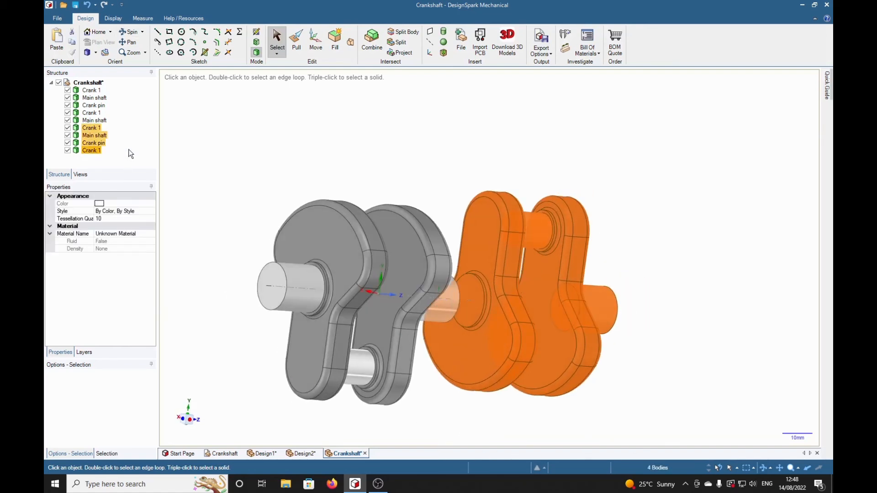
click(315, 41)
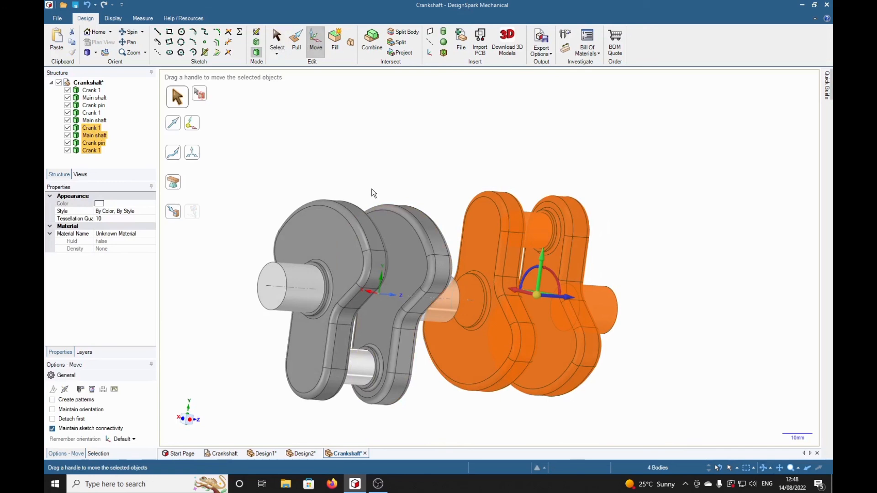
drag(537, 295, 475, 311)
middle_drag(505, 409, 551, 421)
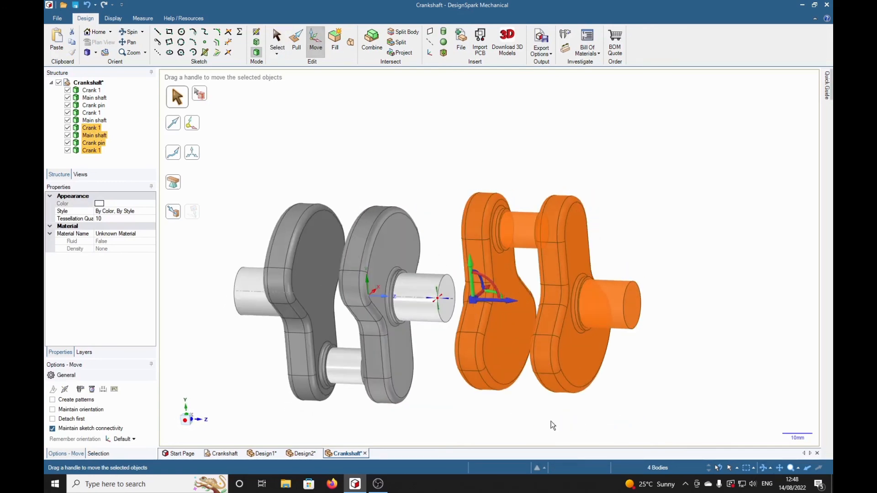
Step: Move the copied set up to the end face of the original main shaft and clear the selection
click(172, 213)
click(443, 310)
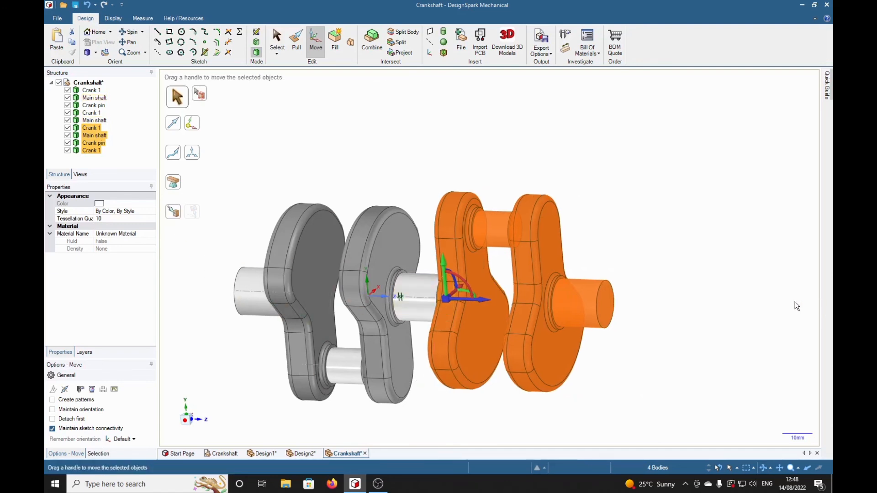
middle_drag(652, 371, 671, 296)
click(689, 332)
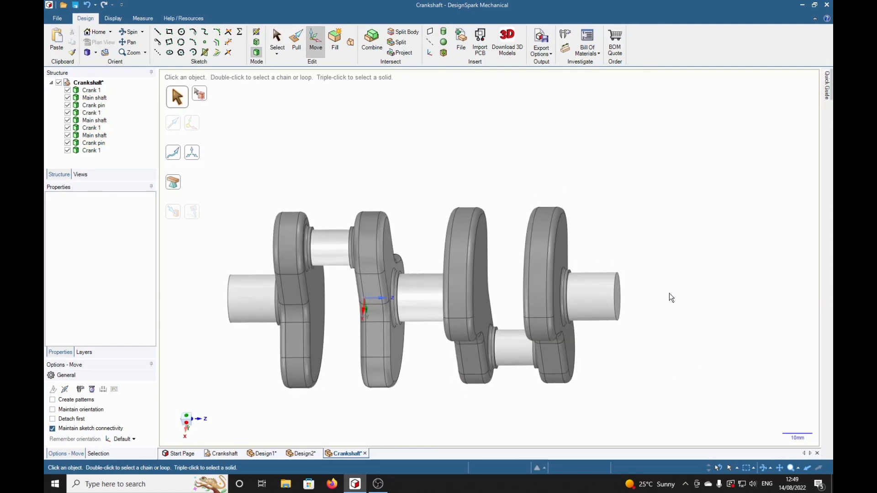
Step: Give the main shaft at the original set's outer end a Metallic style with a High Gloss finish
key(h)
middle_drag(670, 293, 539, 238)
middle_drag(740, 252, 546, 376)
middle_drag(710, 355, 656, 317)
middle_drag(705, 359, 726, 336)
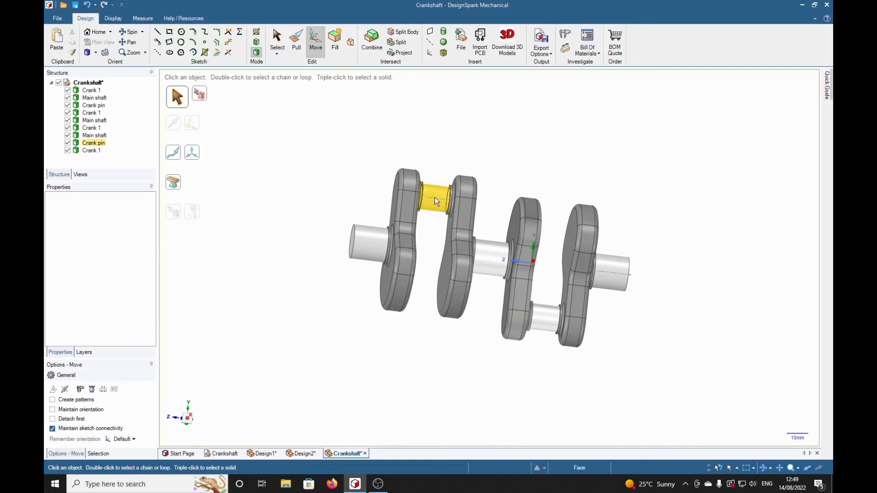
click(614, 284)
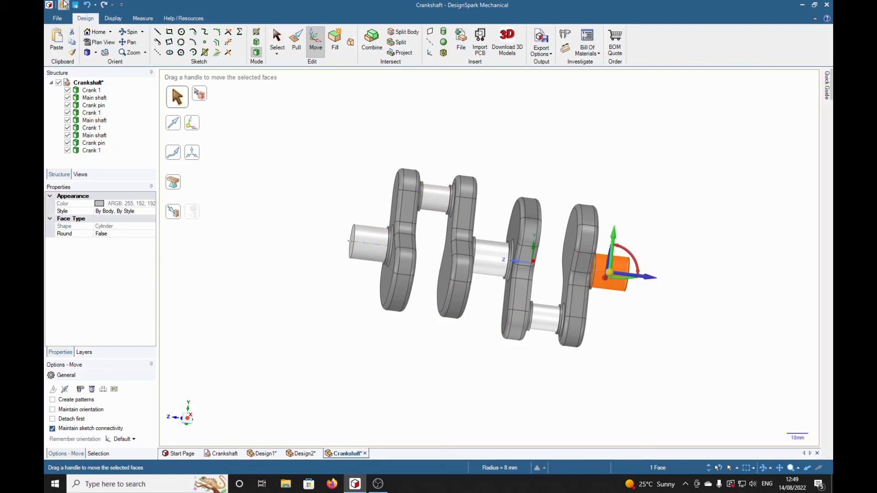
click(113, 18)
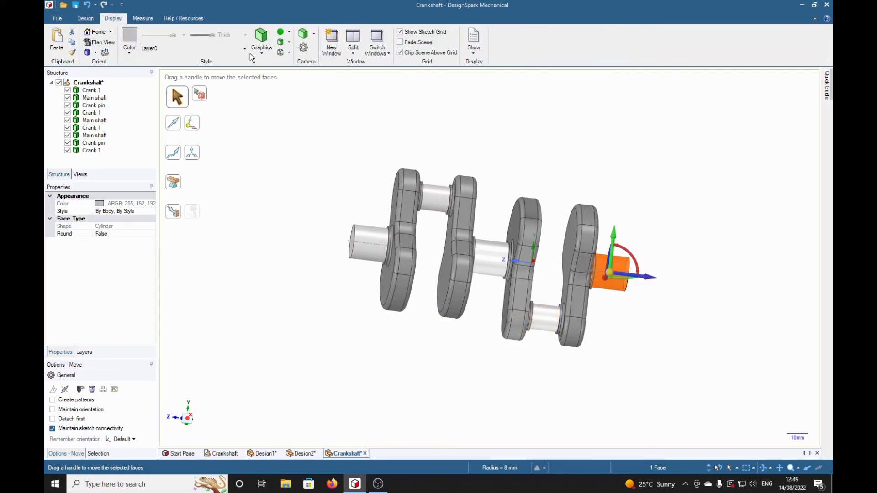
click(283, 34)
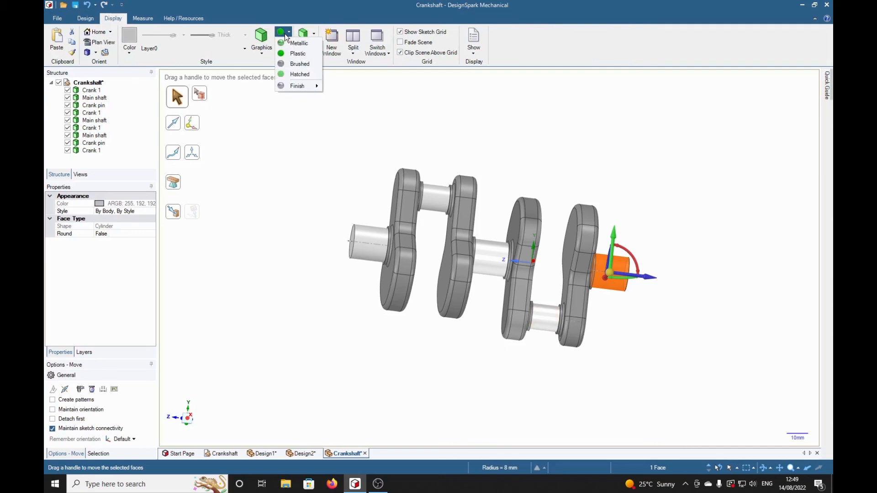
mouse_move(304, 86)
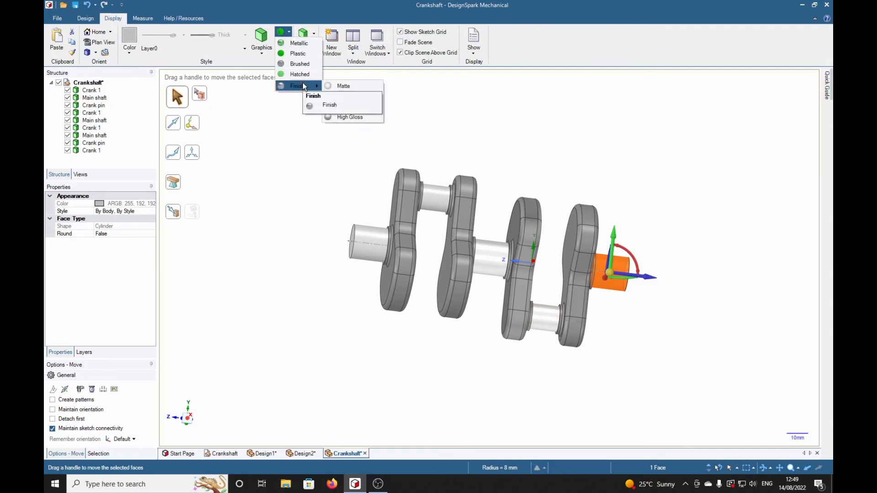
click(296, 44)
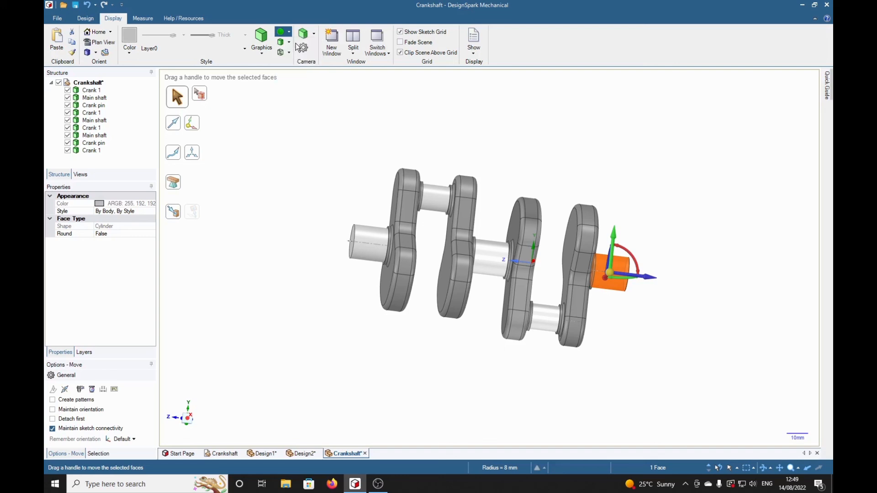
click(290, 32)
mouse_move(302, 86)
click(349, 118)
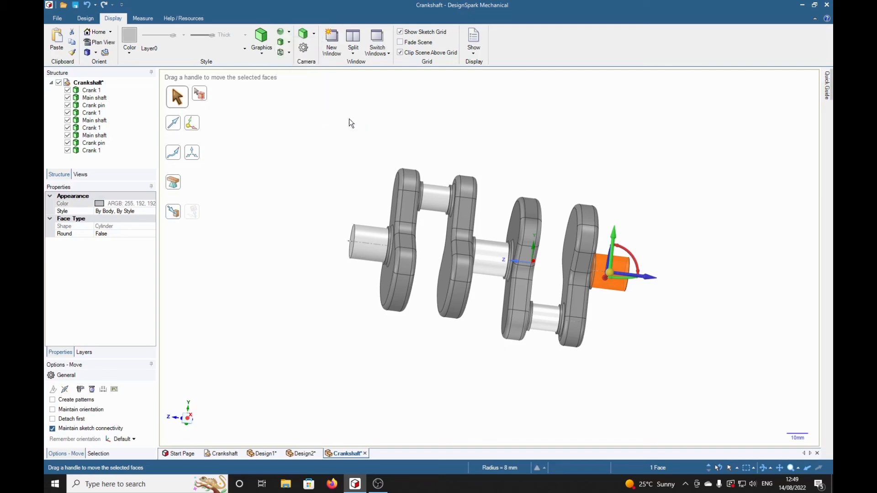
click(290, 179)
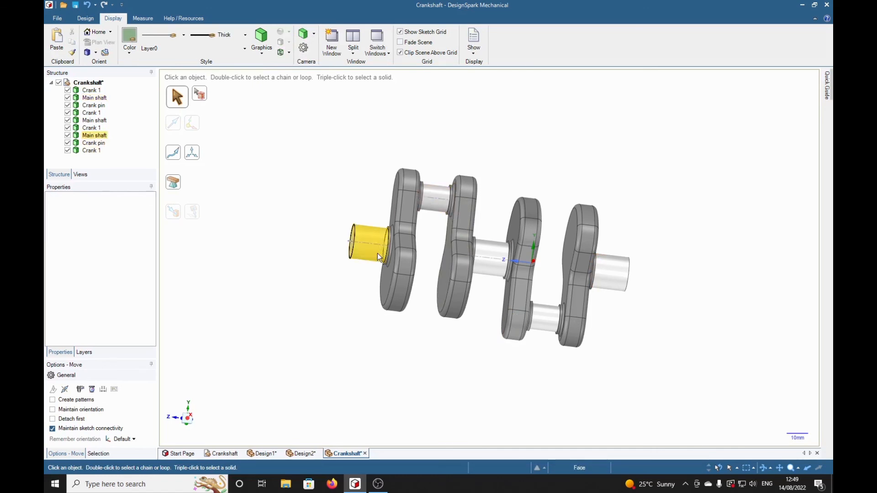
Step: Give the copied set's upper crank pin a Metallic style with a High Gloss finish
click(439, 194)
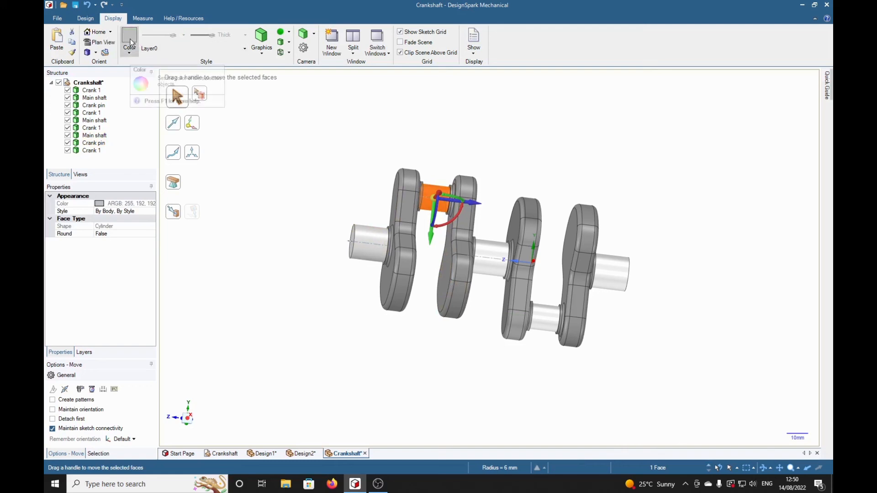
click(281, 32)
click(289, 42)
click(281, 32)
mouse_move(295, 87)
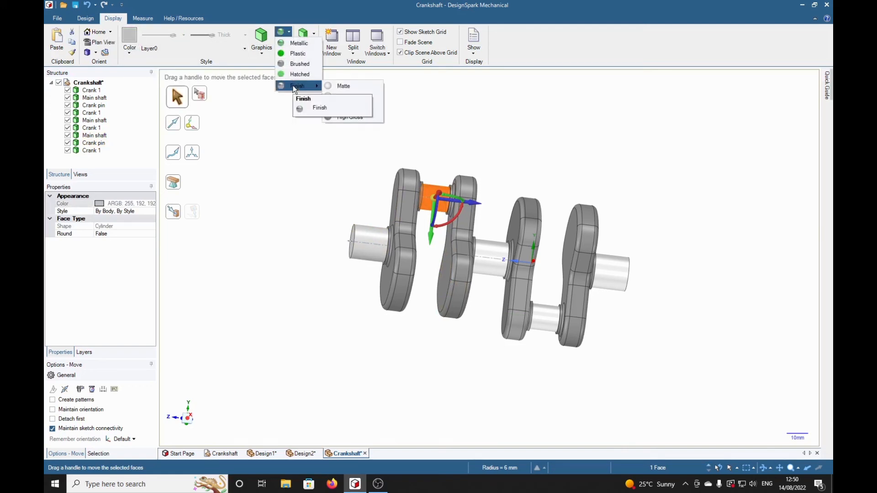
click(348, 117)
key(Escape)
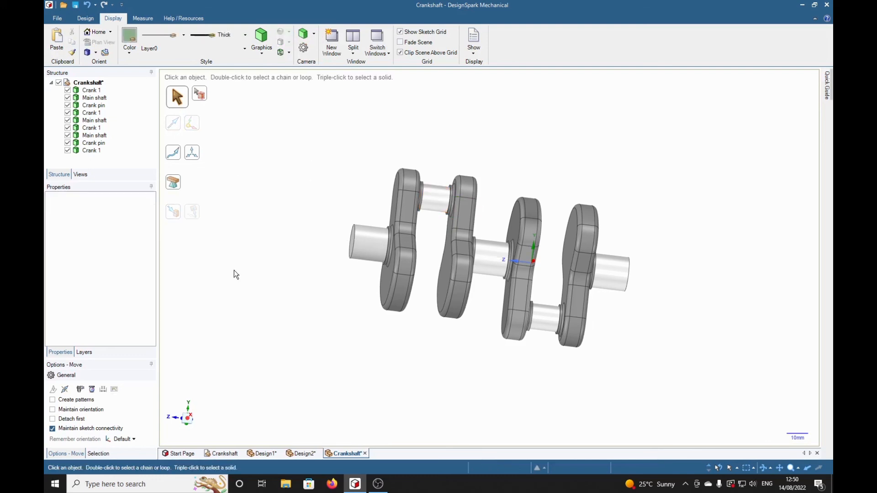
click(368, 247)
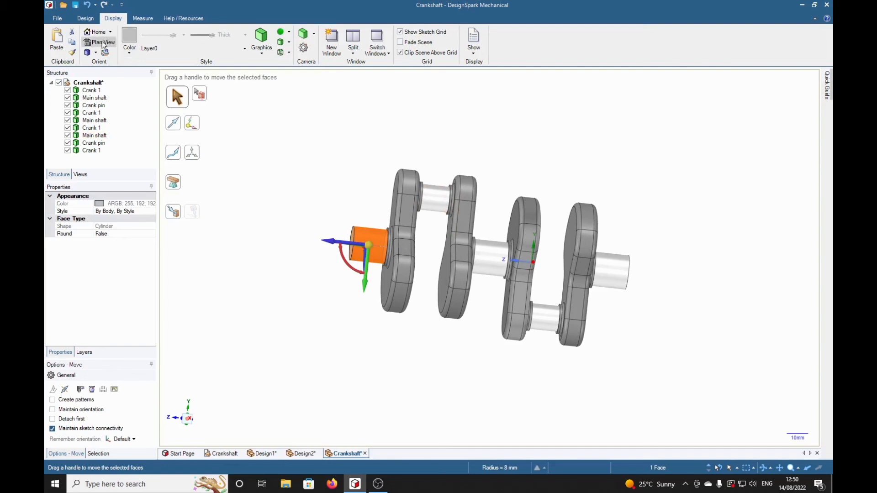
click(130, 41)
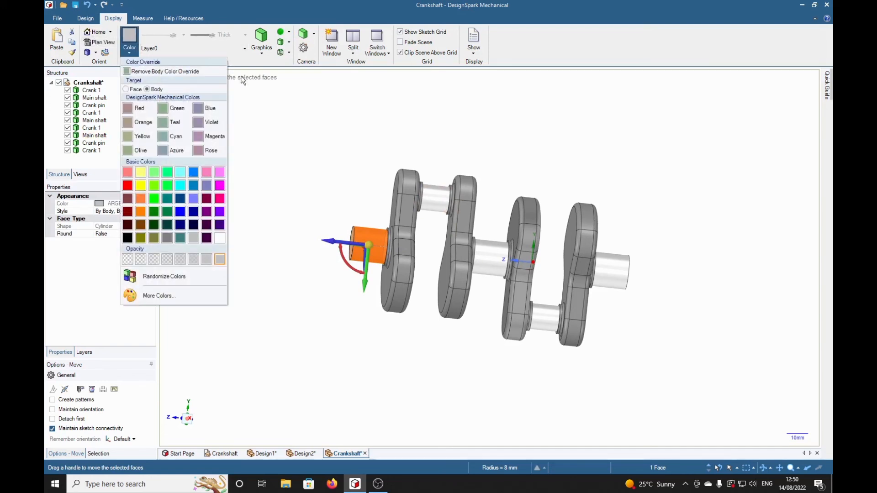
key(Escape)
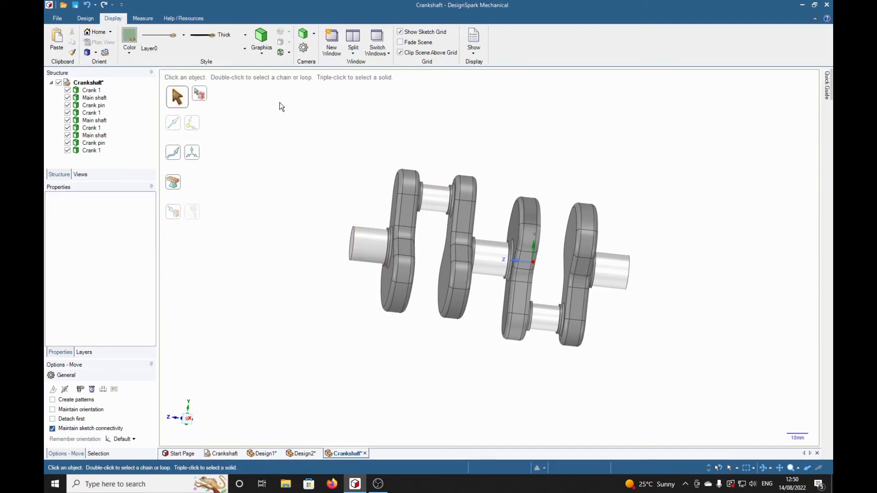
Step: Give the main shaft at the copied set's outer end a Metallic style with a High Gloss finish
click(377, 255)
click(288, 32)
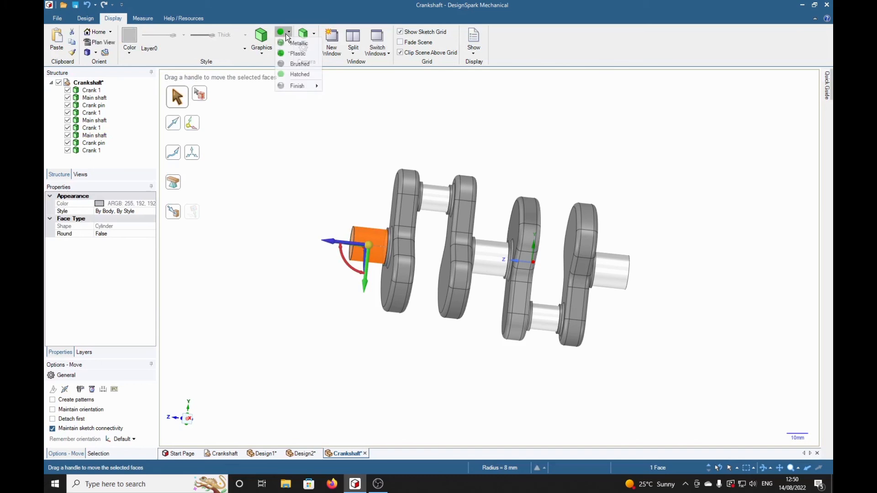
click(292, 44)
click(284, 32)
mouse_move(296, 87)
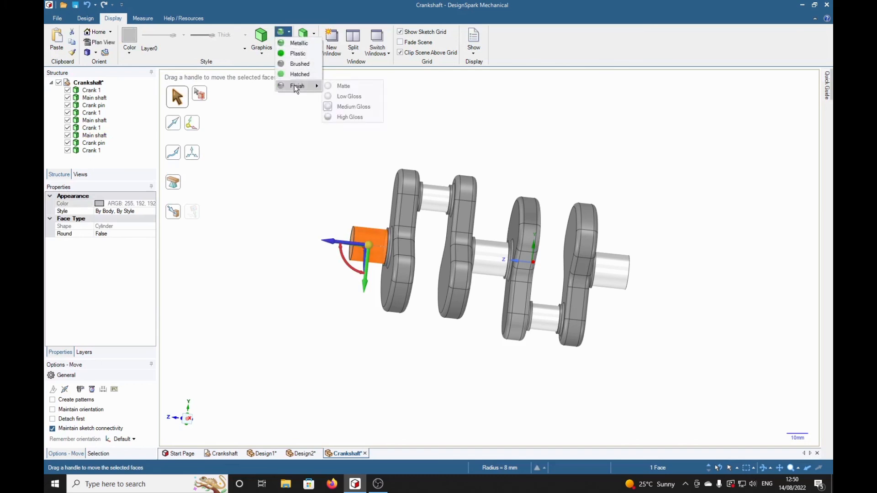
click(345, 117)
mouse_move(291, 189)
middle_down()
mouse_move(284, 323)
mouse_move(272, 286)
mouse_move(270, 210)
middle_up()
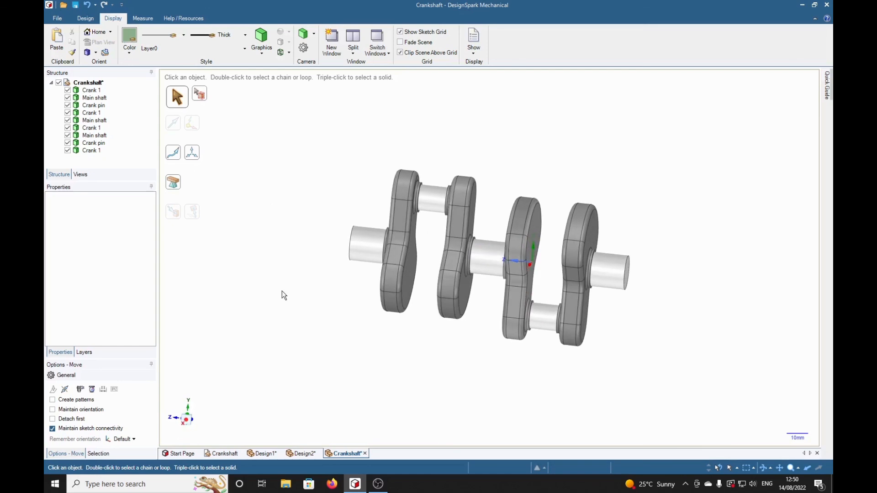
middle_drag(664, 379, 663, 356)
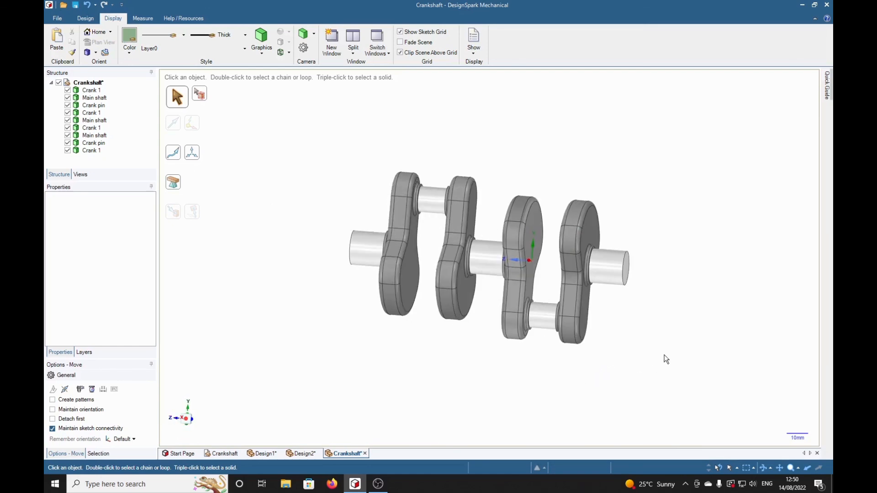